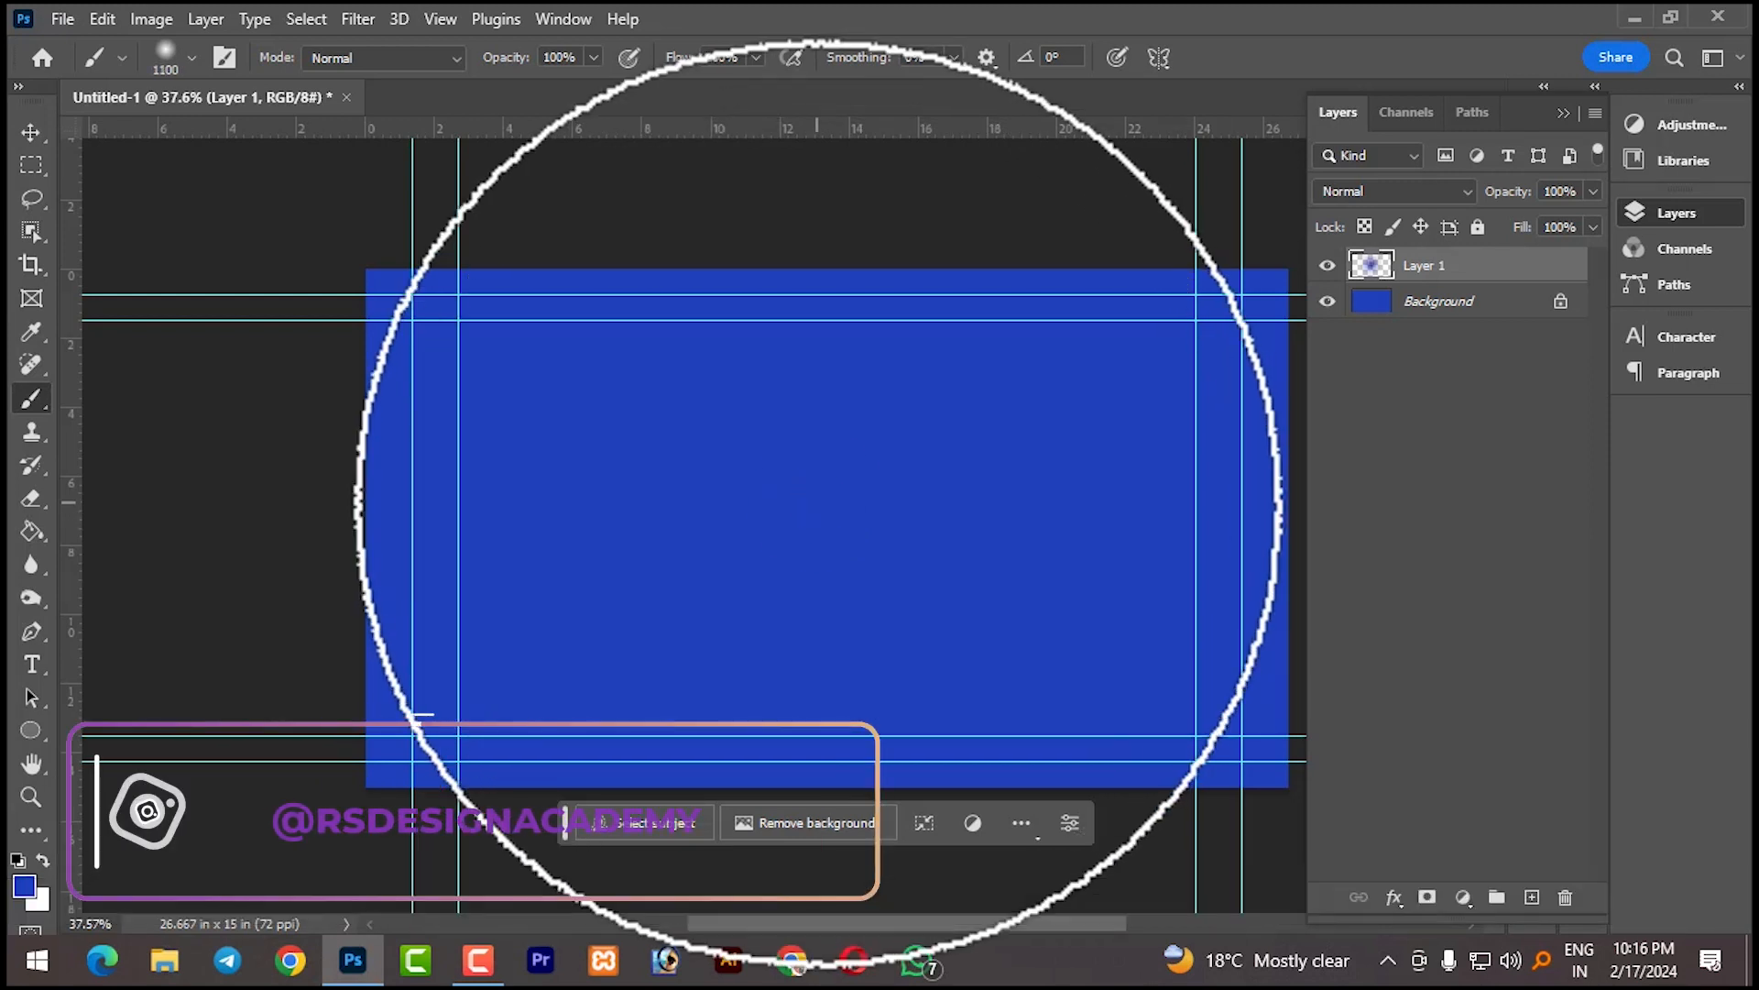
- Undo the last brush dab and paint a soft white 1100 px dab at the canvas centre on Layer 1
key(ctrl+z)
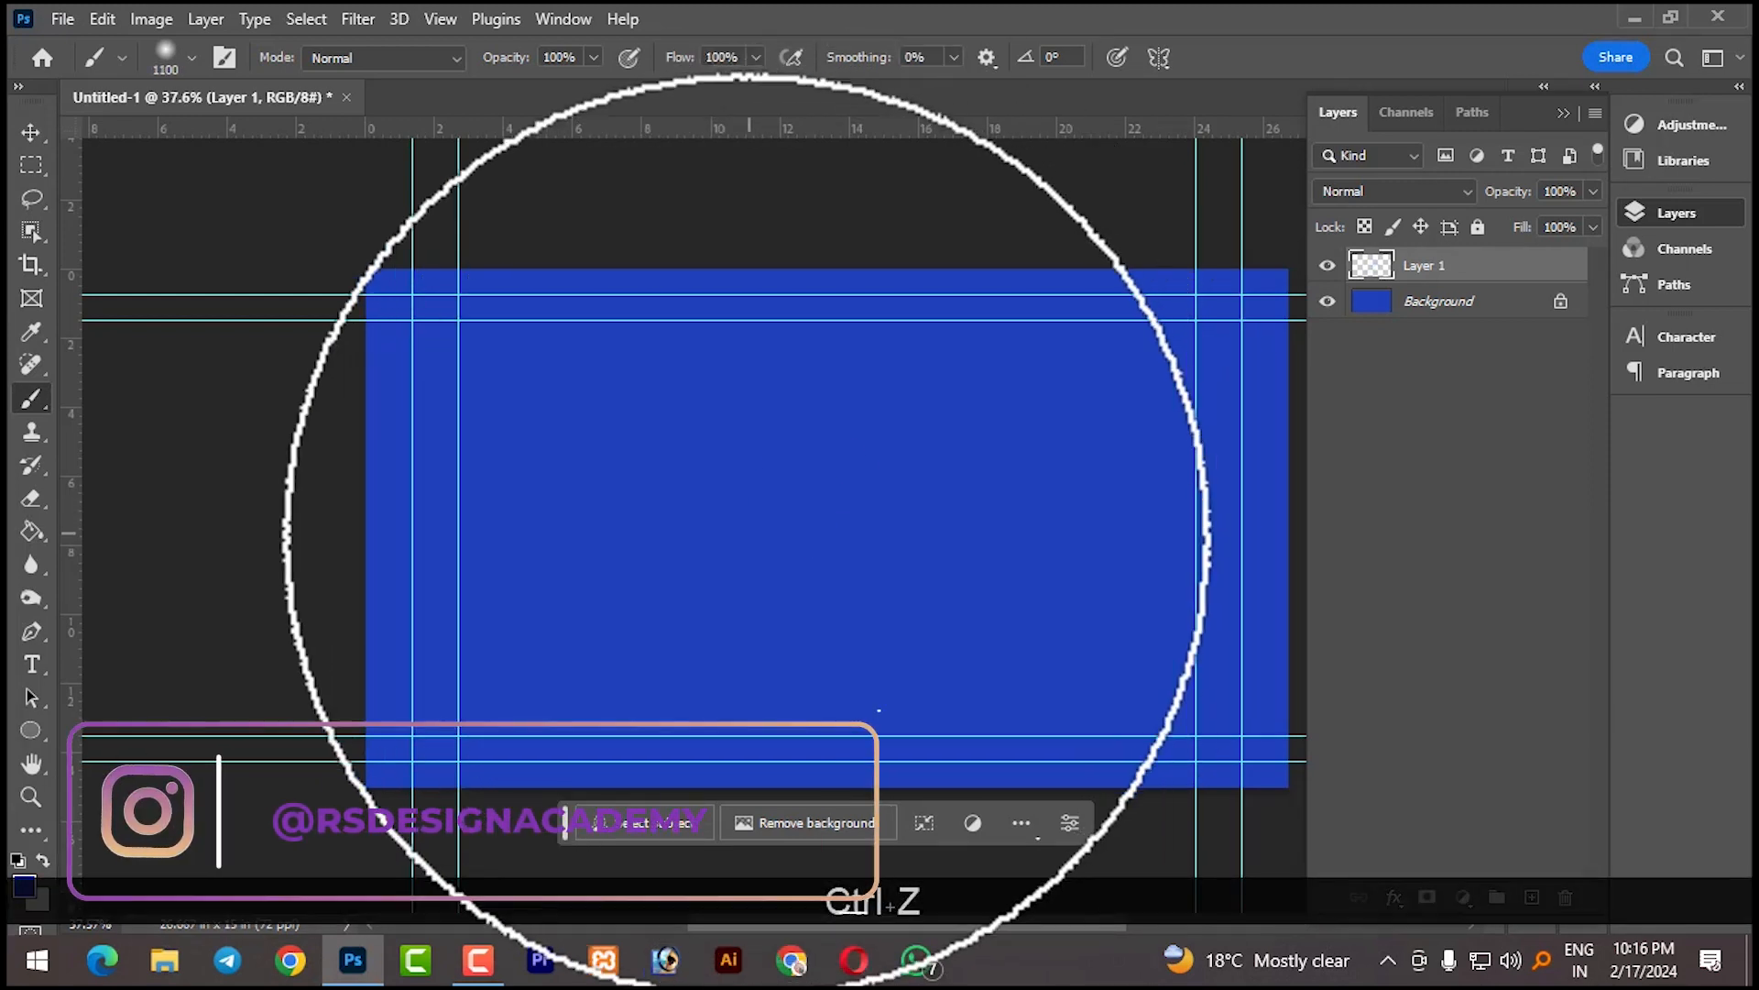
click(25, 883)
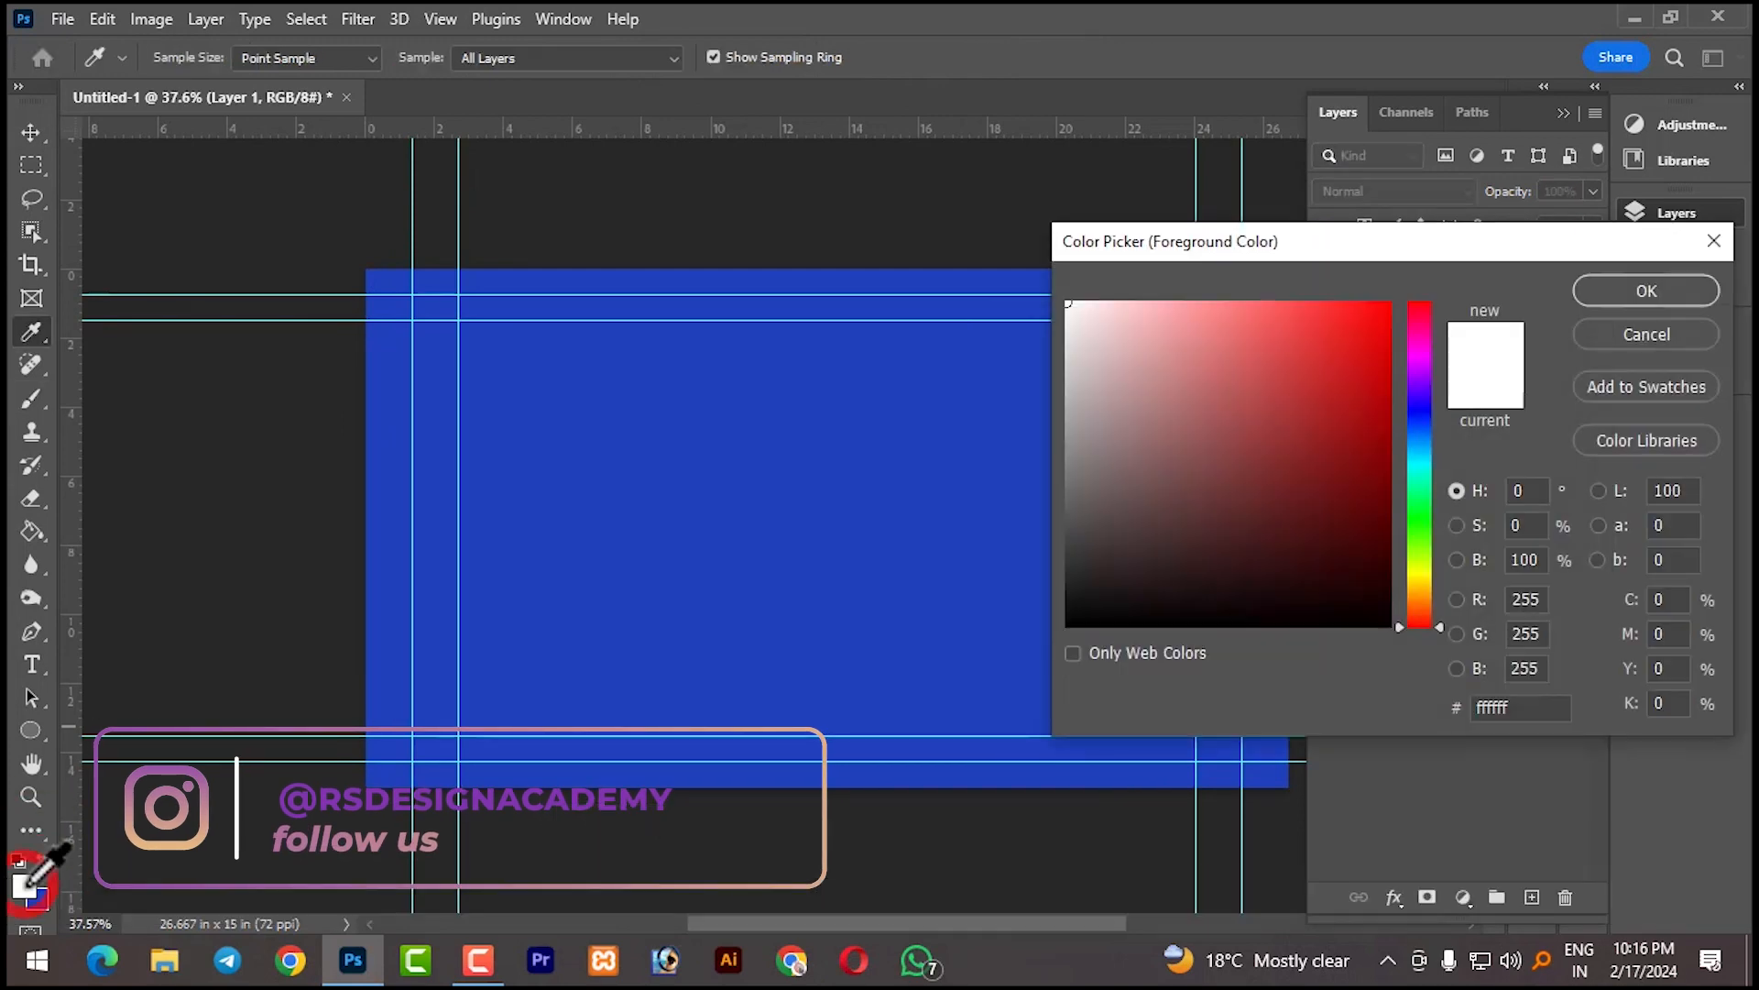
click(1619, 290)
click(855, 502)
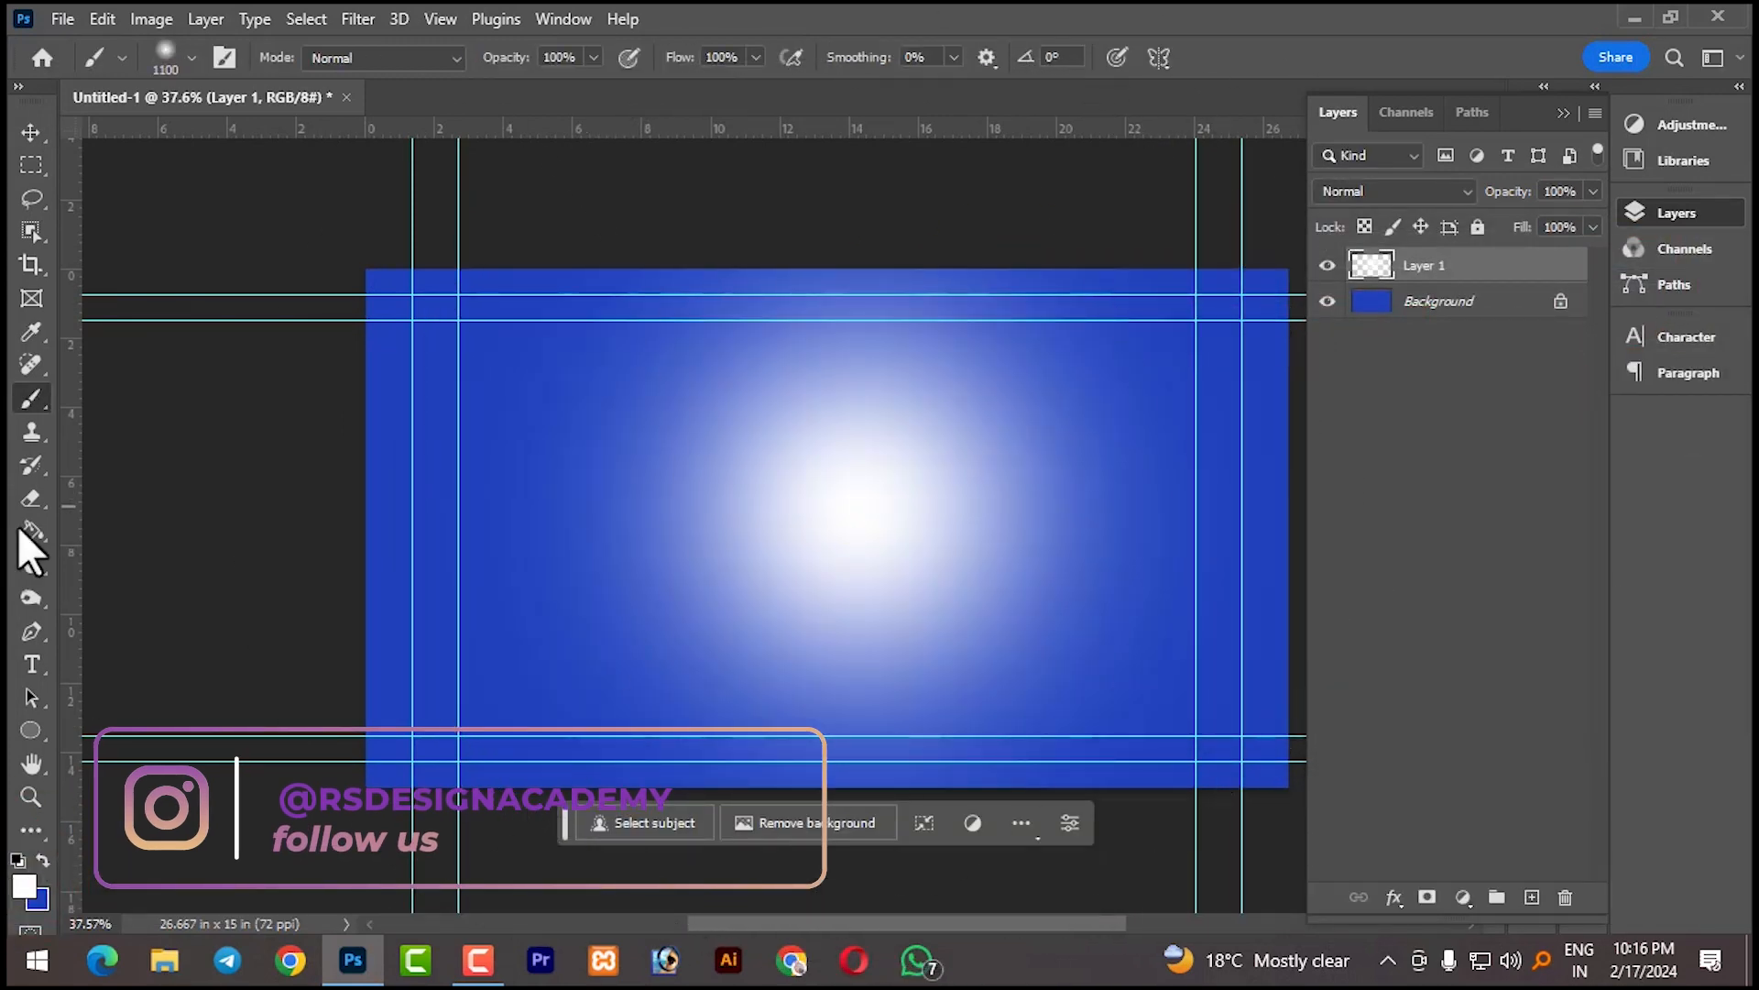
- Reduce the opacity of the white glow on Layer 1 to 51%
drag(1543, 222, 1523, 226)
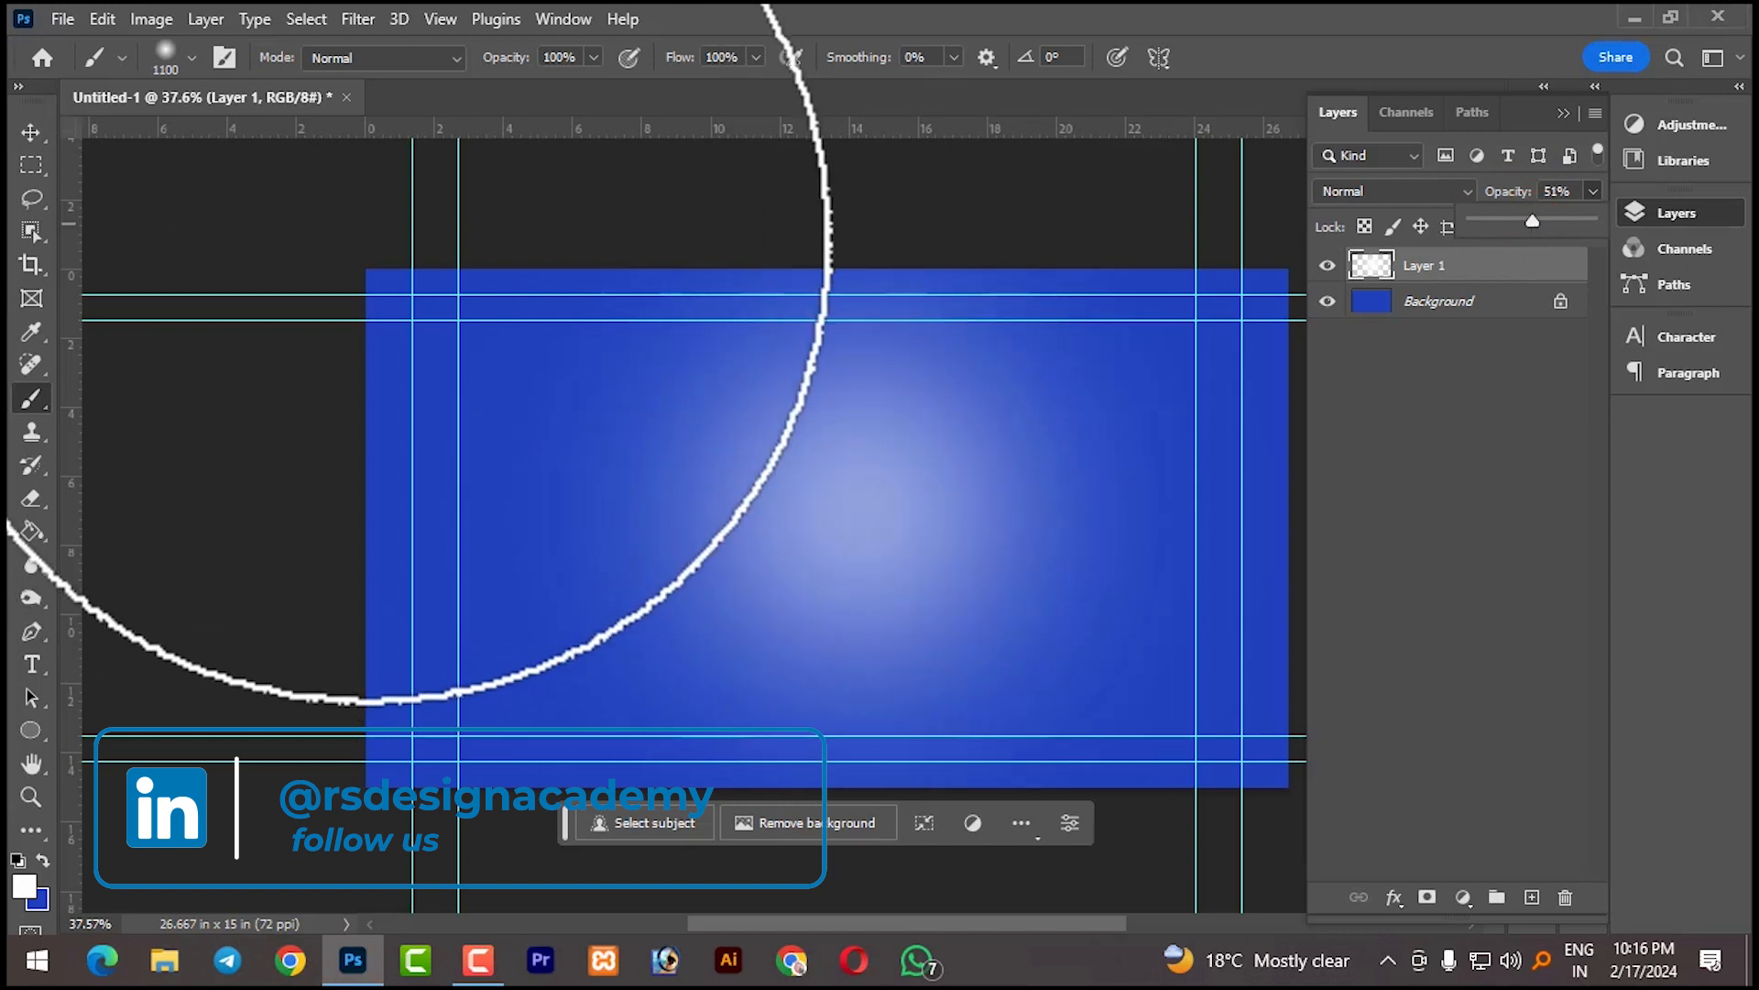
key(ctrl+alt)
right_click(586, 372)
mouse_move(586, 371)
mouse_down()
mouse_move(619, 371)
mouse_move(276, 381)
mouse_up()
key(v)
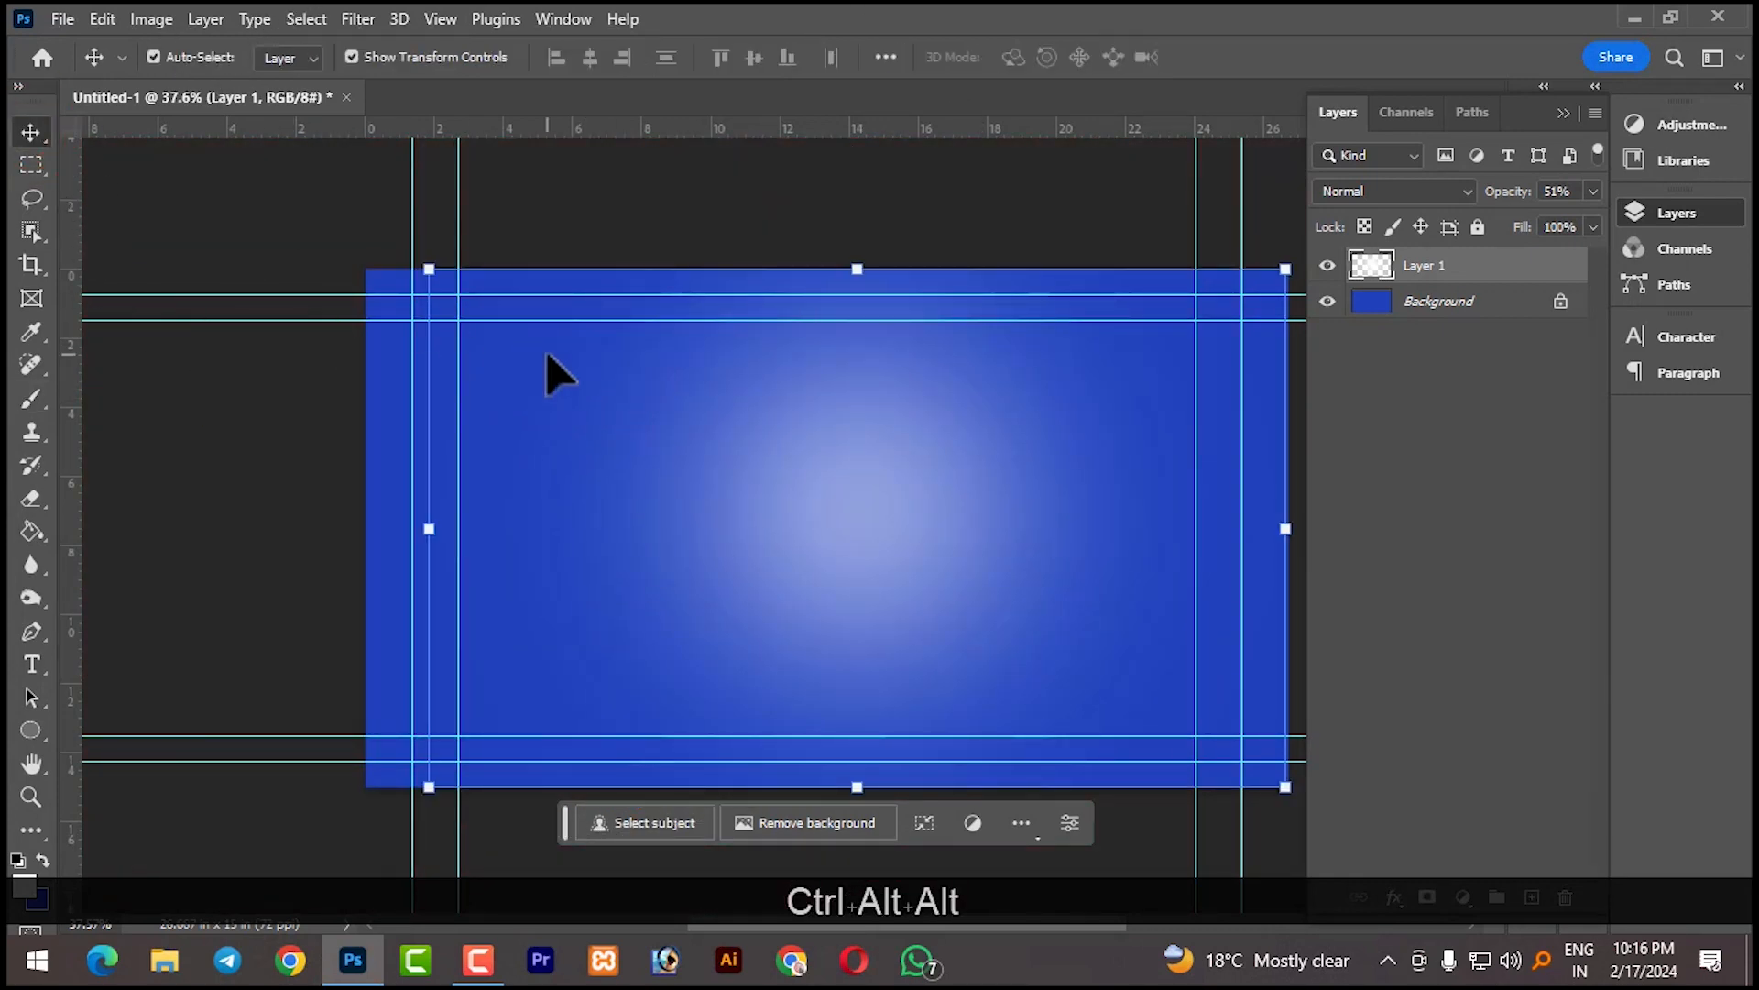
- Apply a large-radius Gaussian Blur to the white glow on Layer 1
click(772, 197)
click(1436, 268)
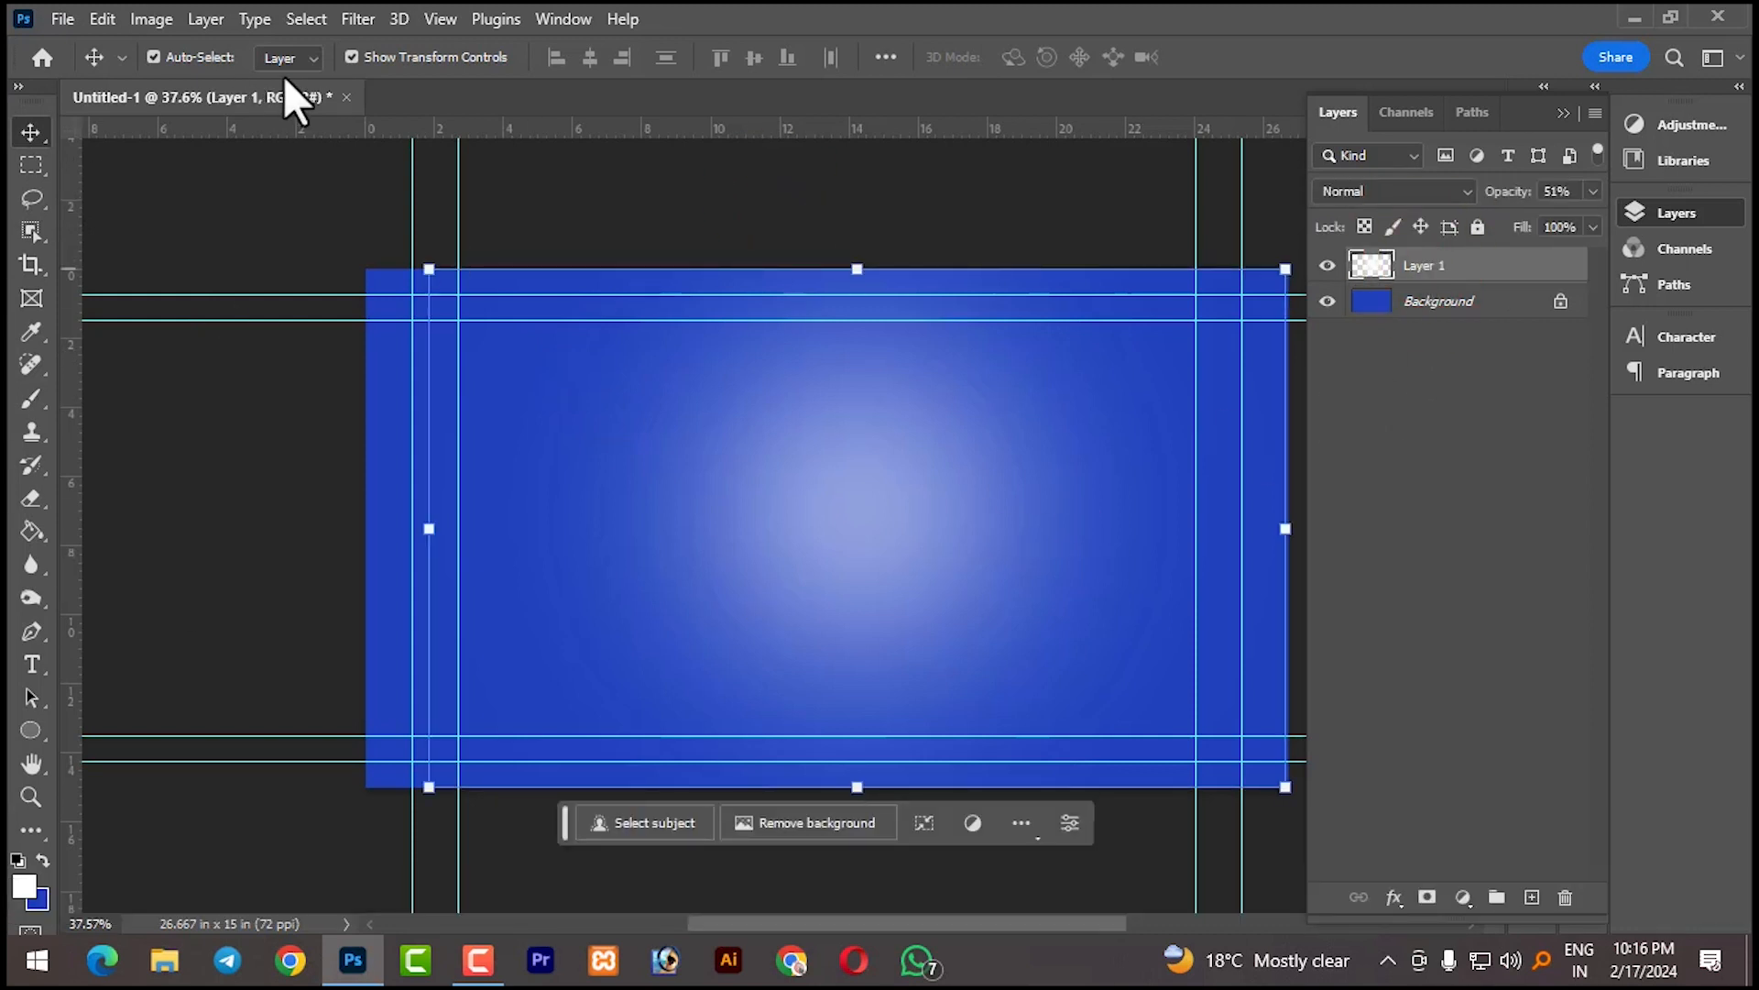
click(355, 21)
mouse_move(476, 345)
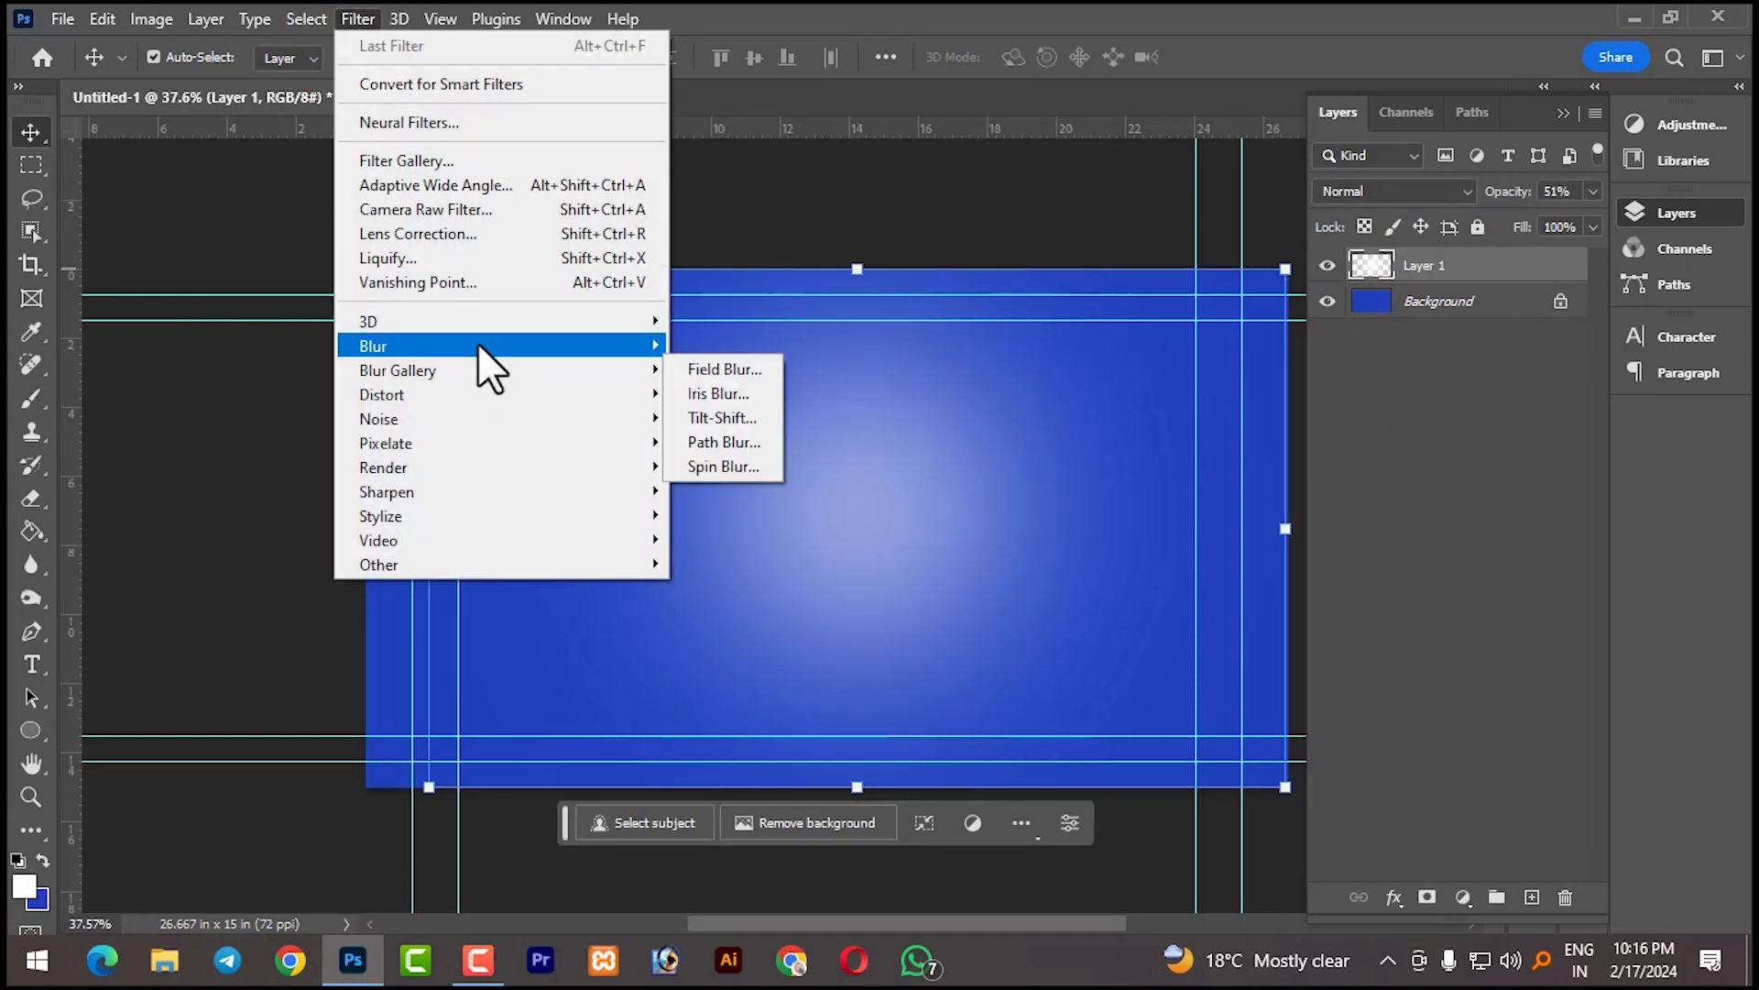
click(776, 442)
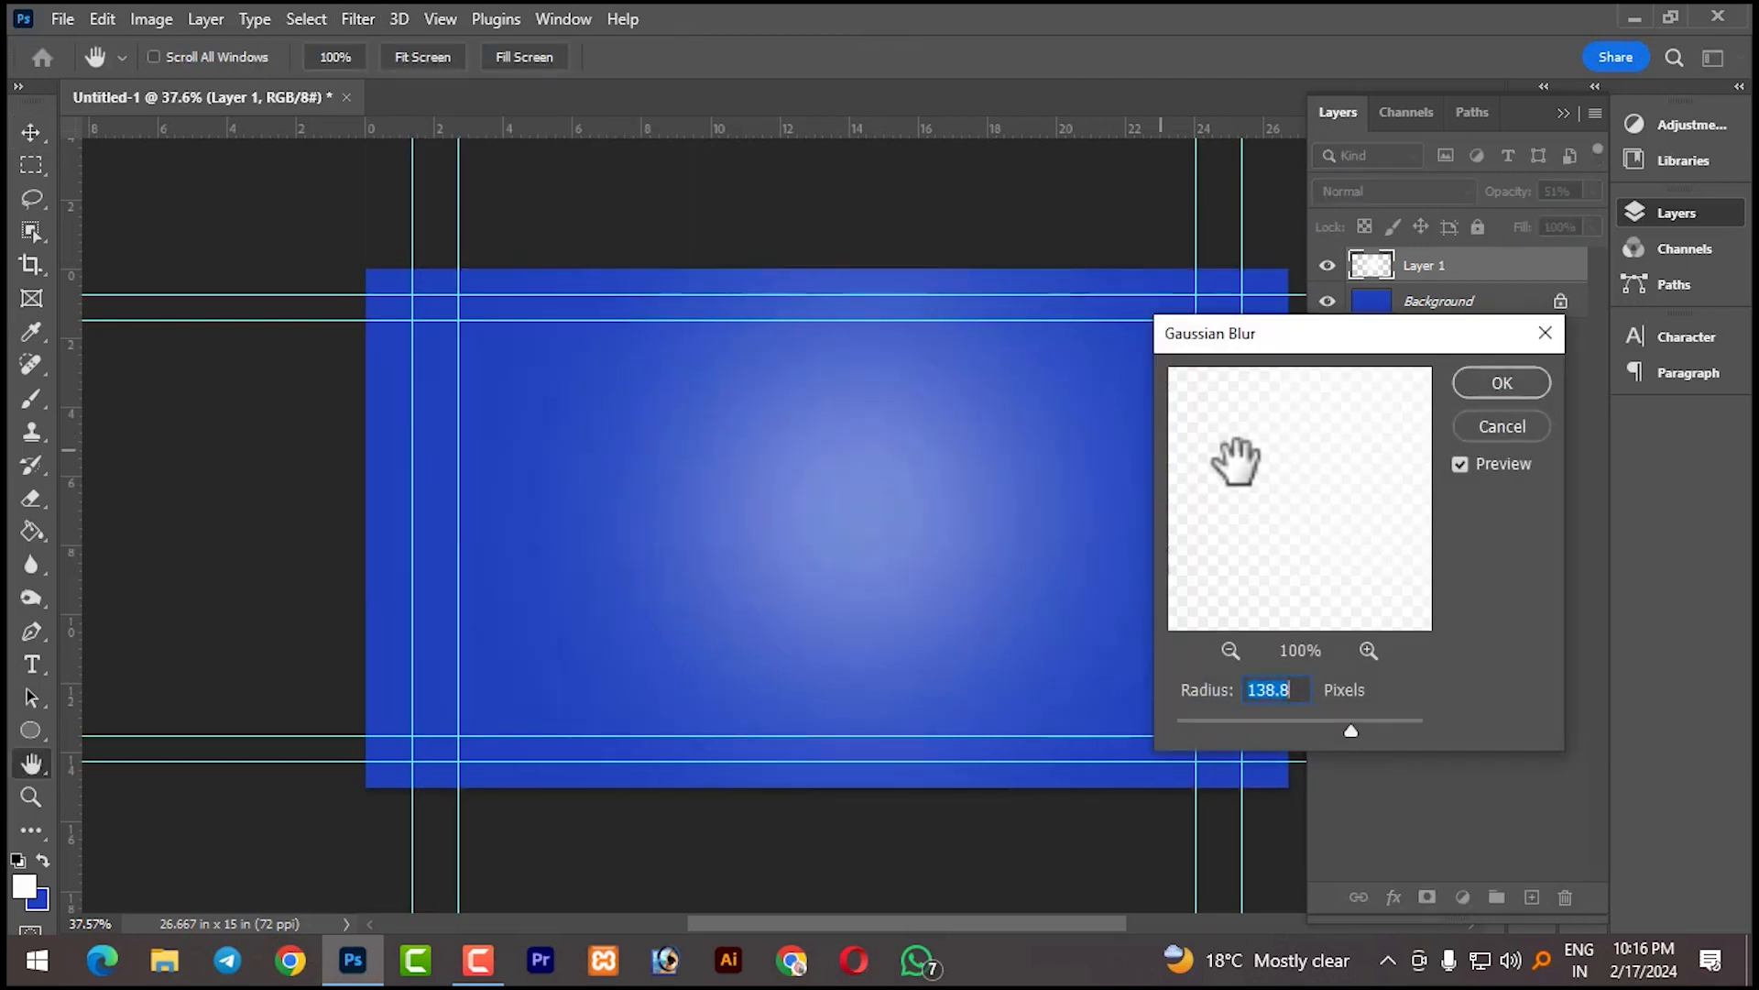
drag(1357, 728, 1365, 728)
click(1502, 385)
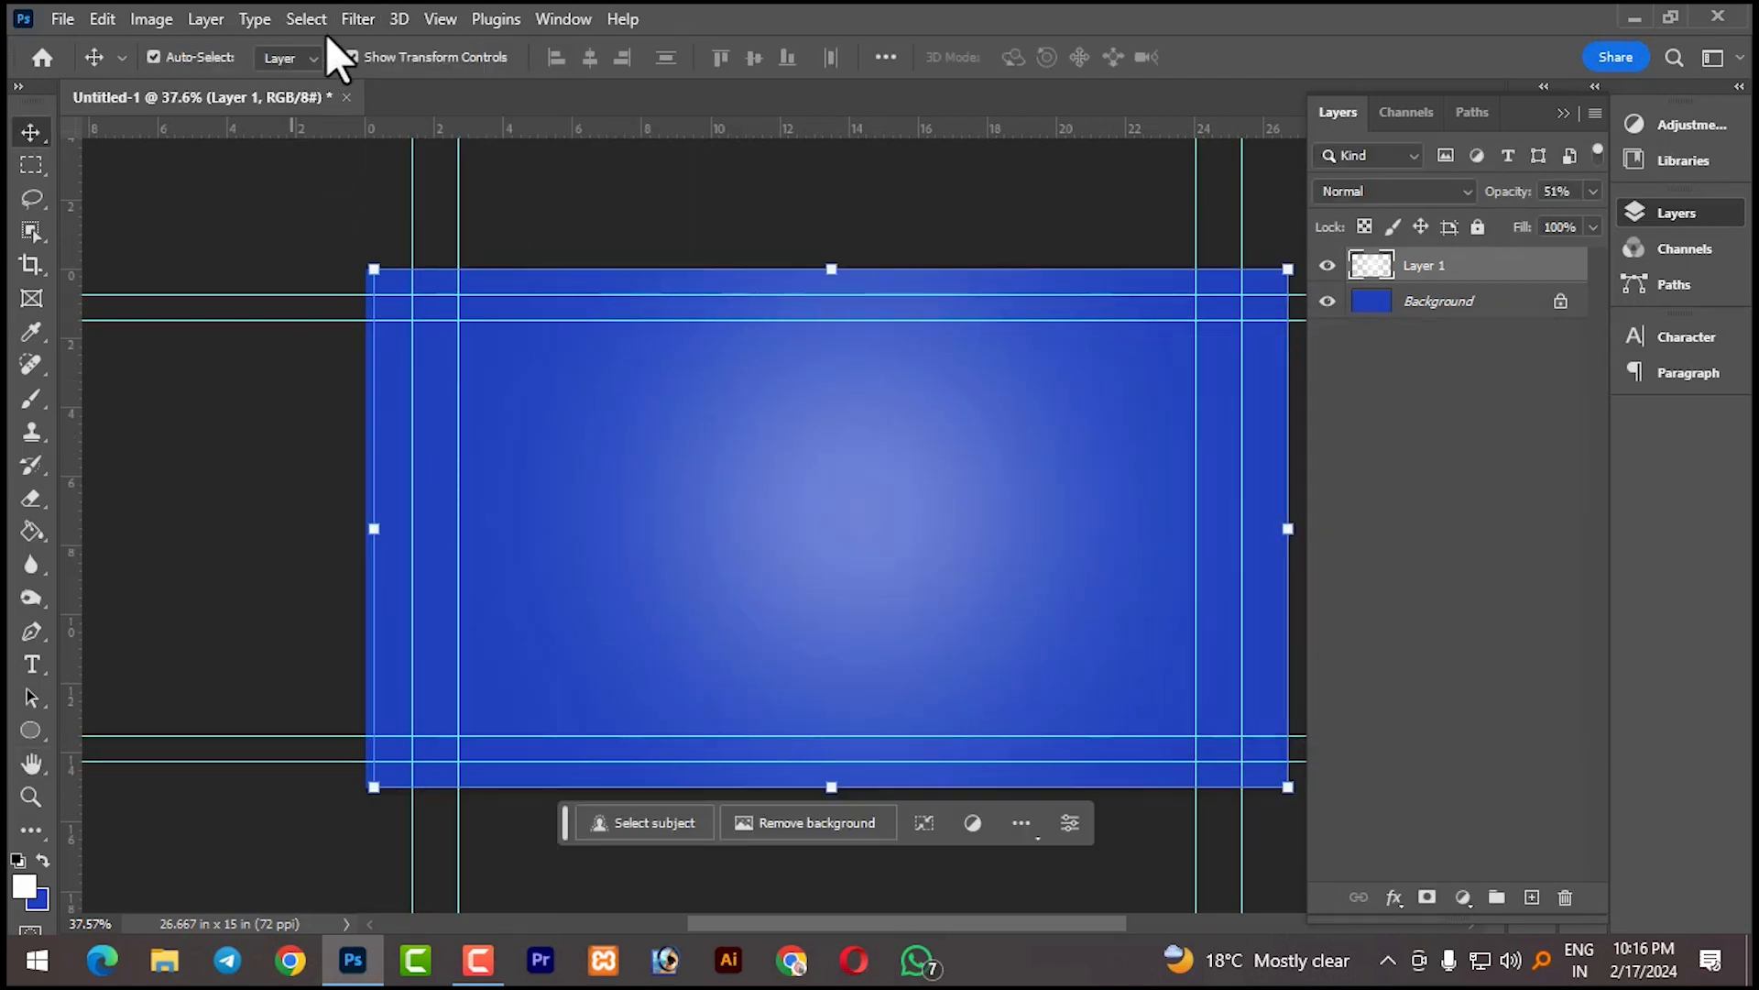
- Add uniform, non-monochromatic noise of 40.52% to Layer 1 and deselect the layer
click(356, 19)
mouse_move(438, 414)
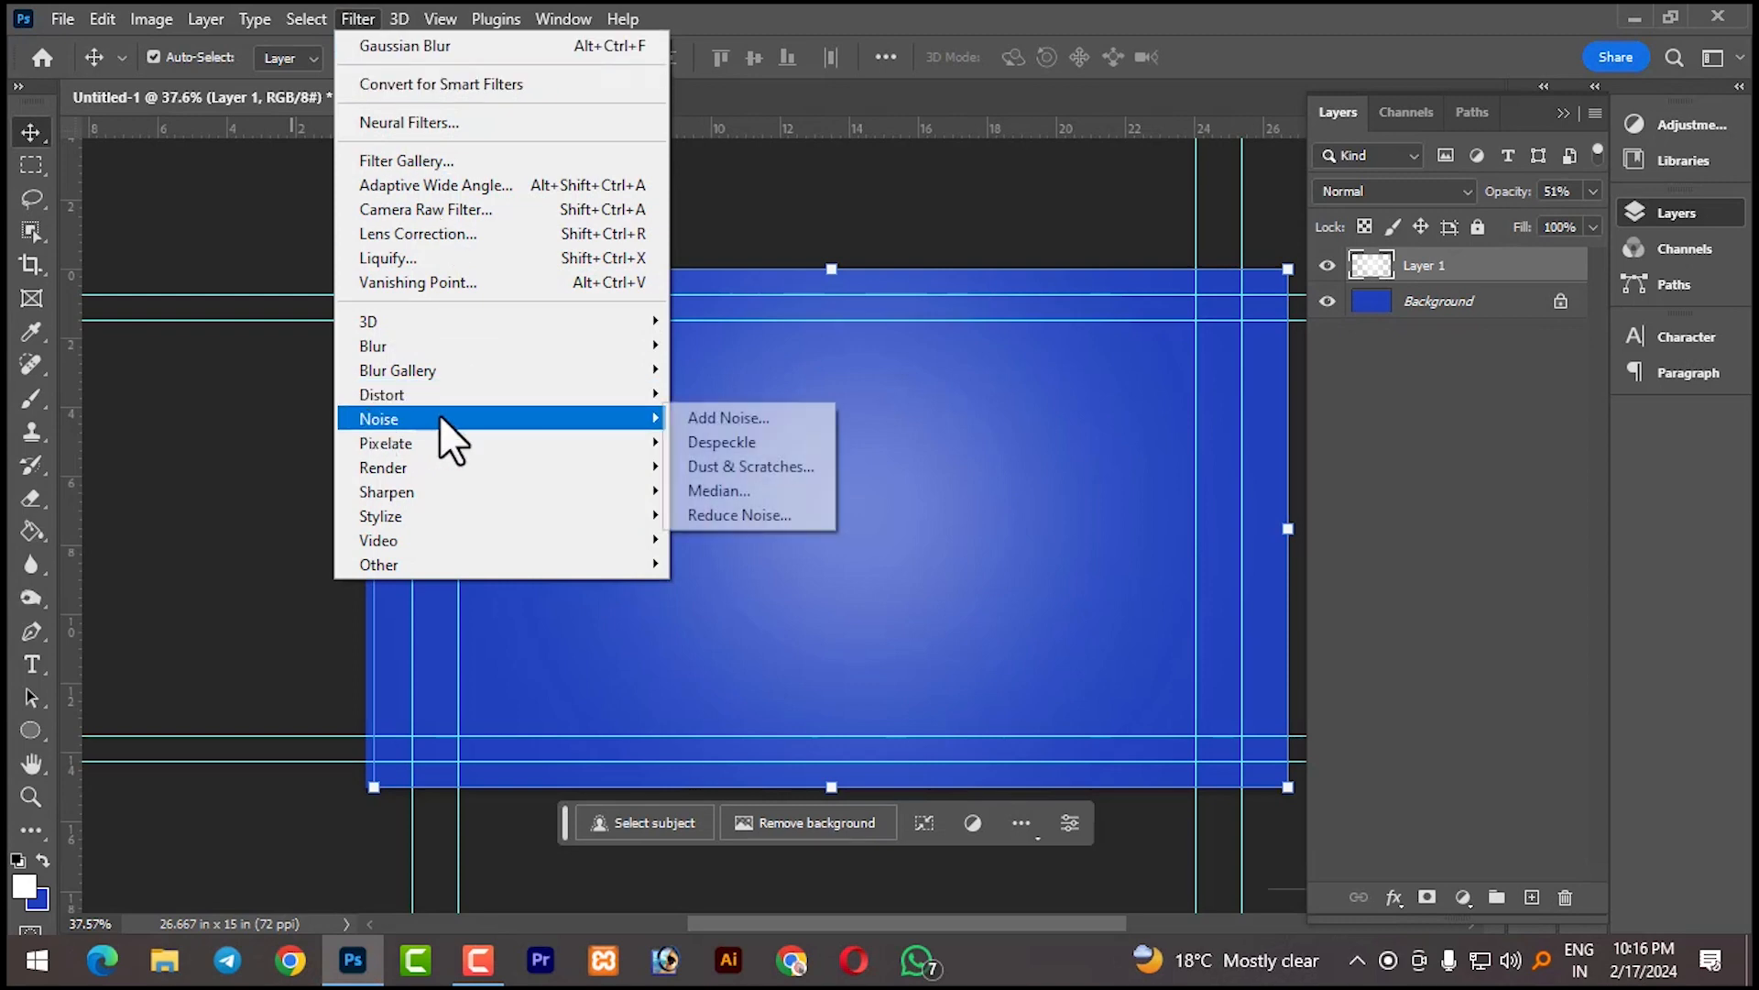
click(713, 415)
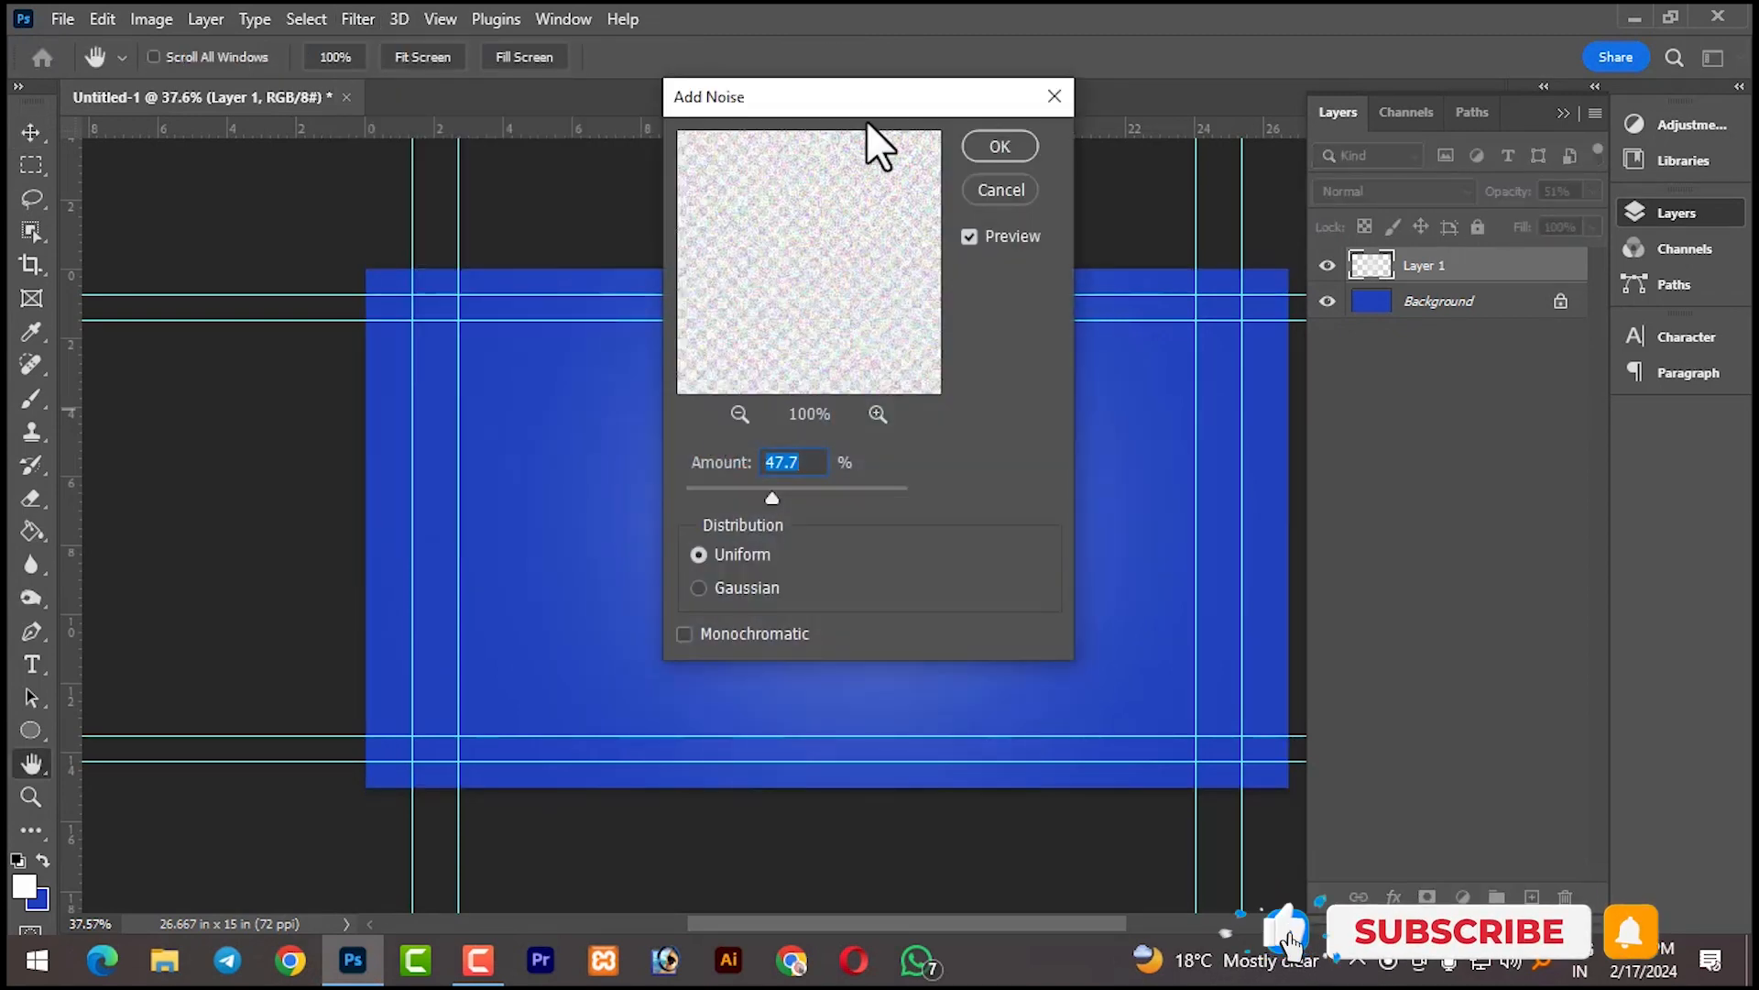
drag(900, 103, 1347, 167)
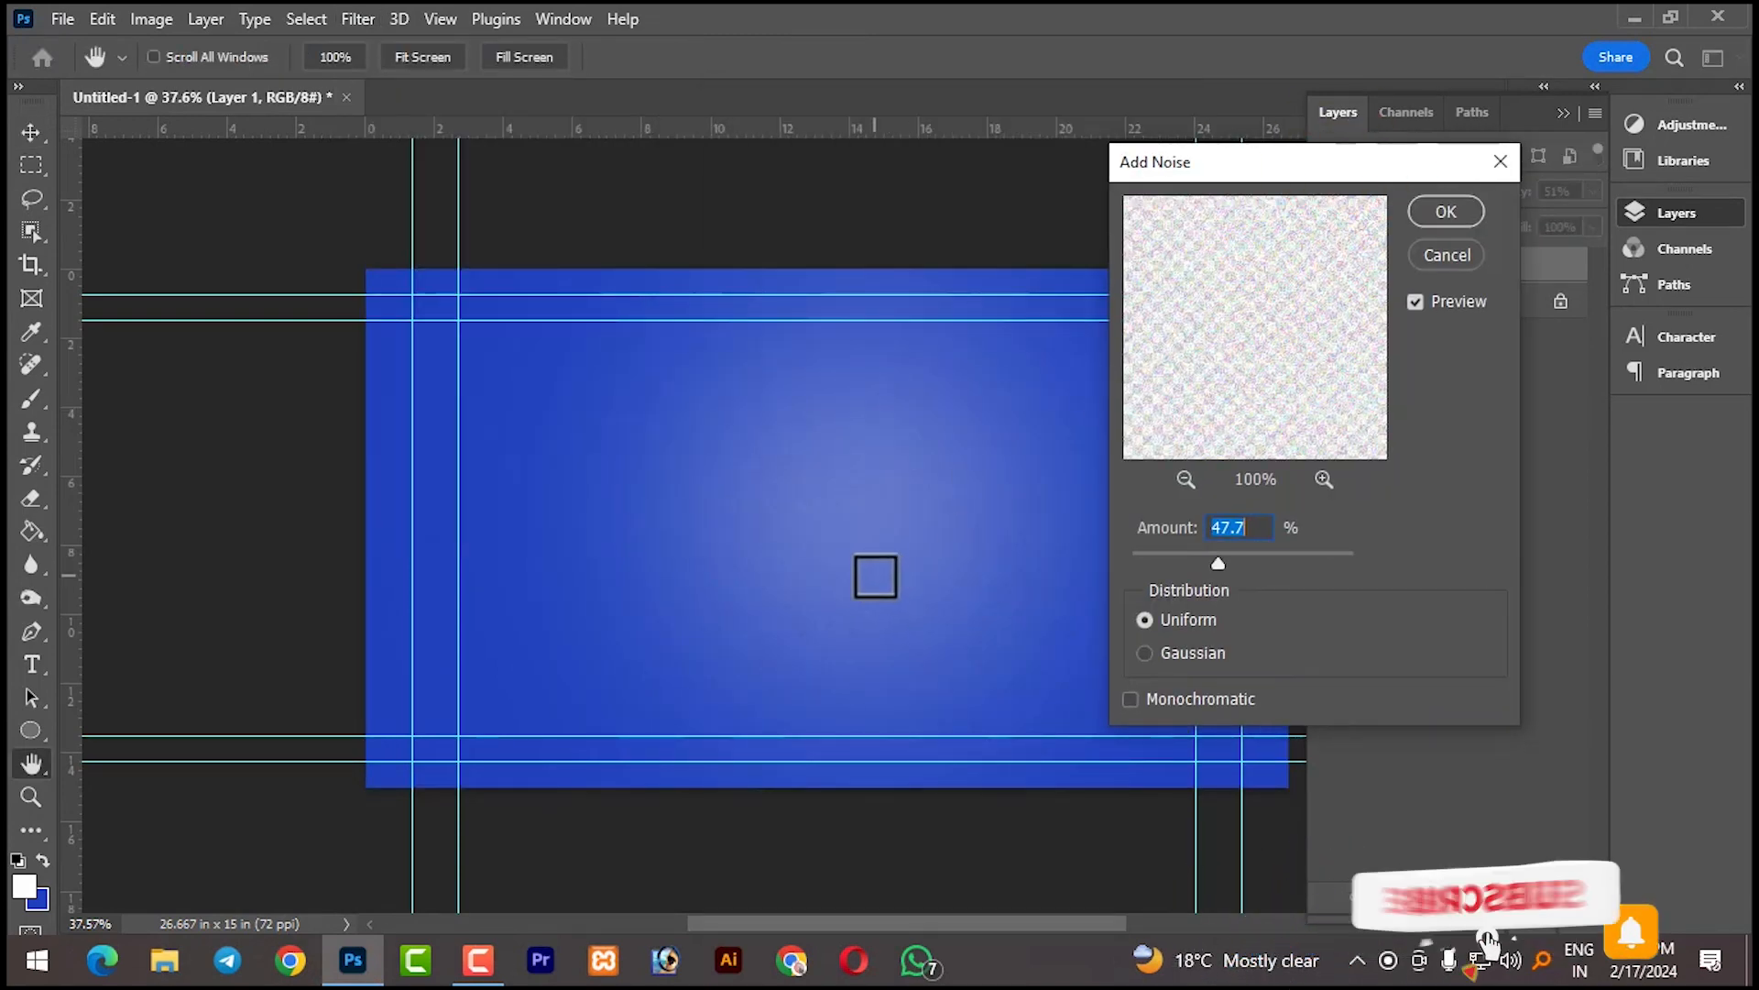
drag(1215, 560, 1226, 563)
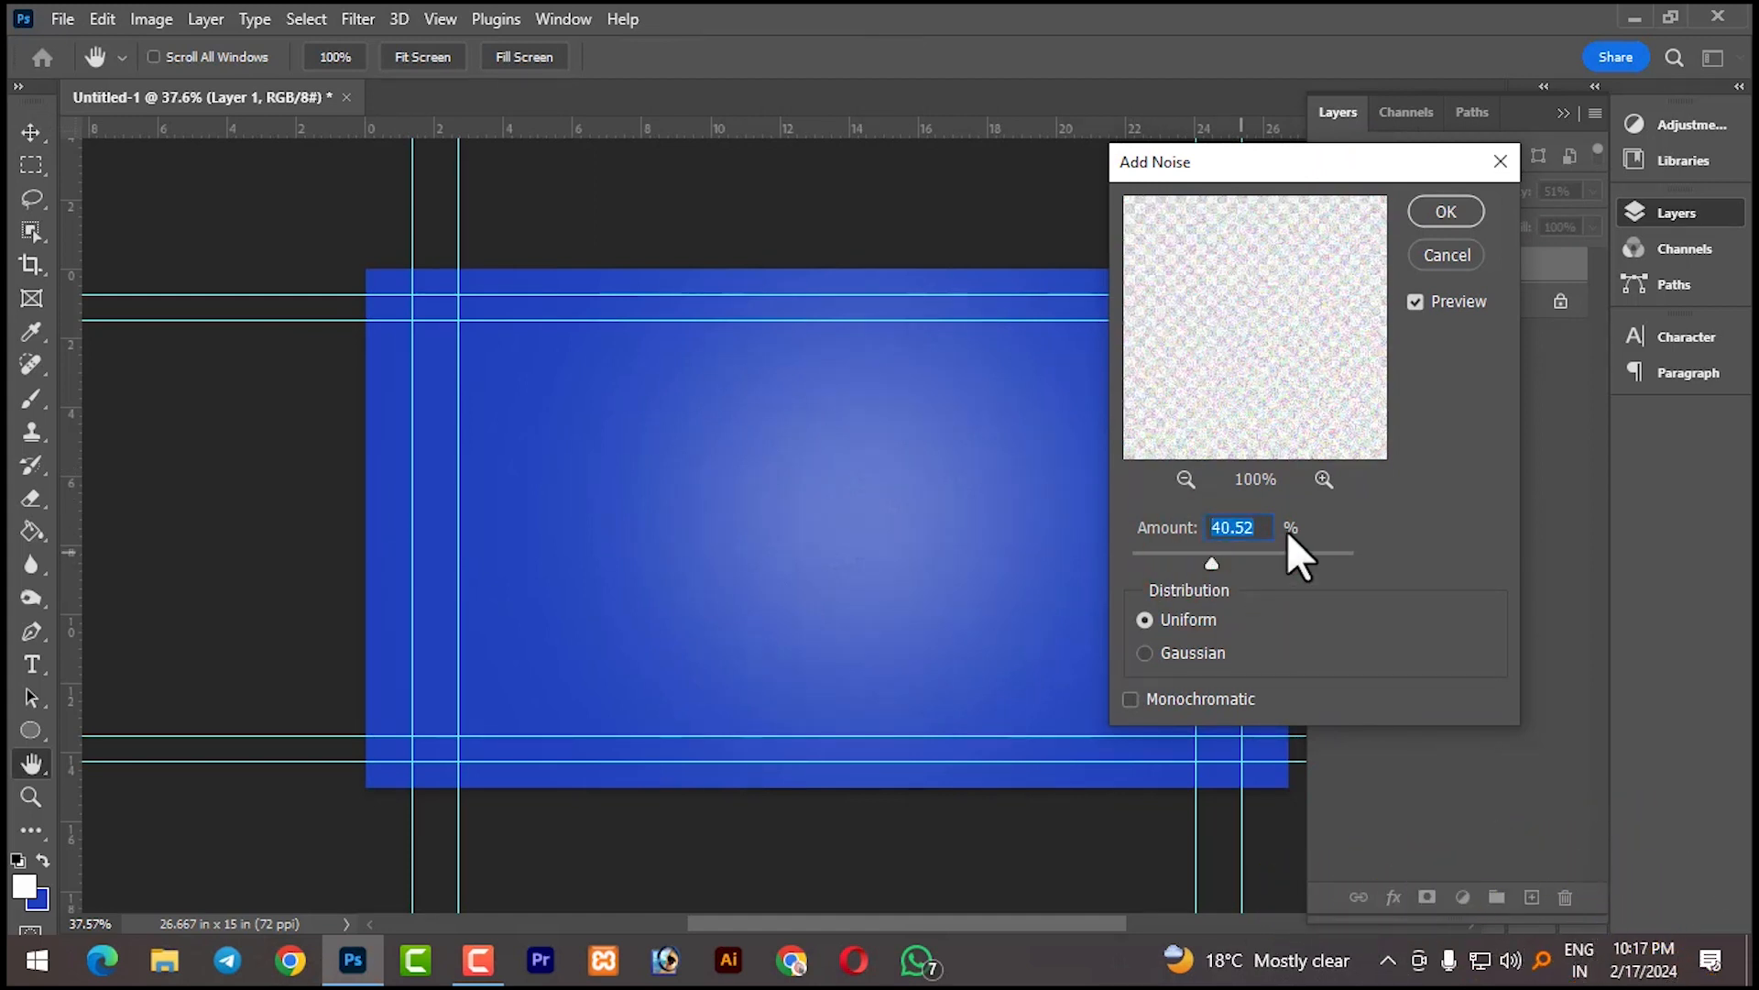
click(1460, 209)
key(v)
click(223, 169)
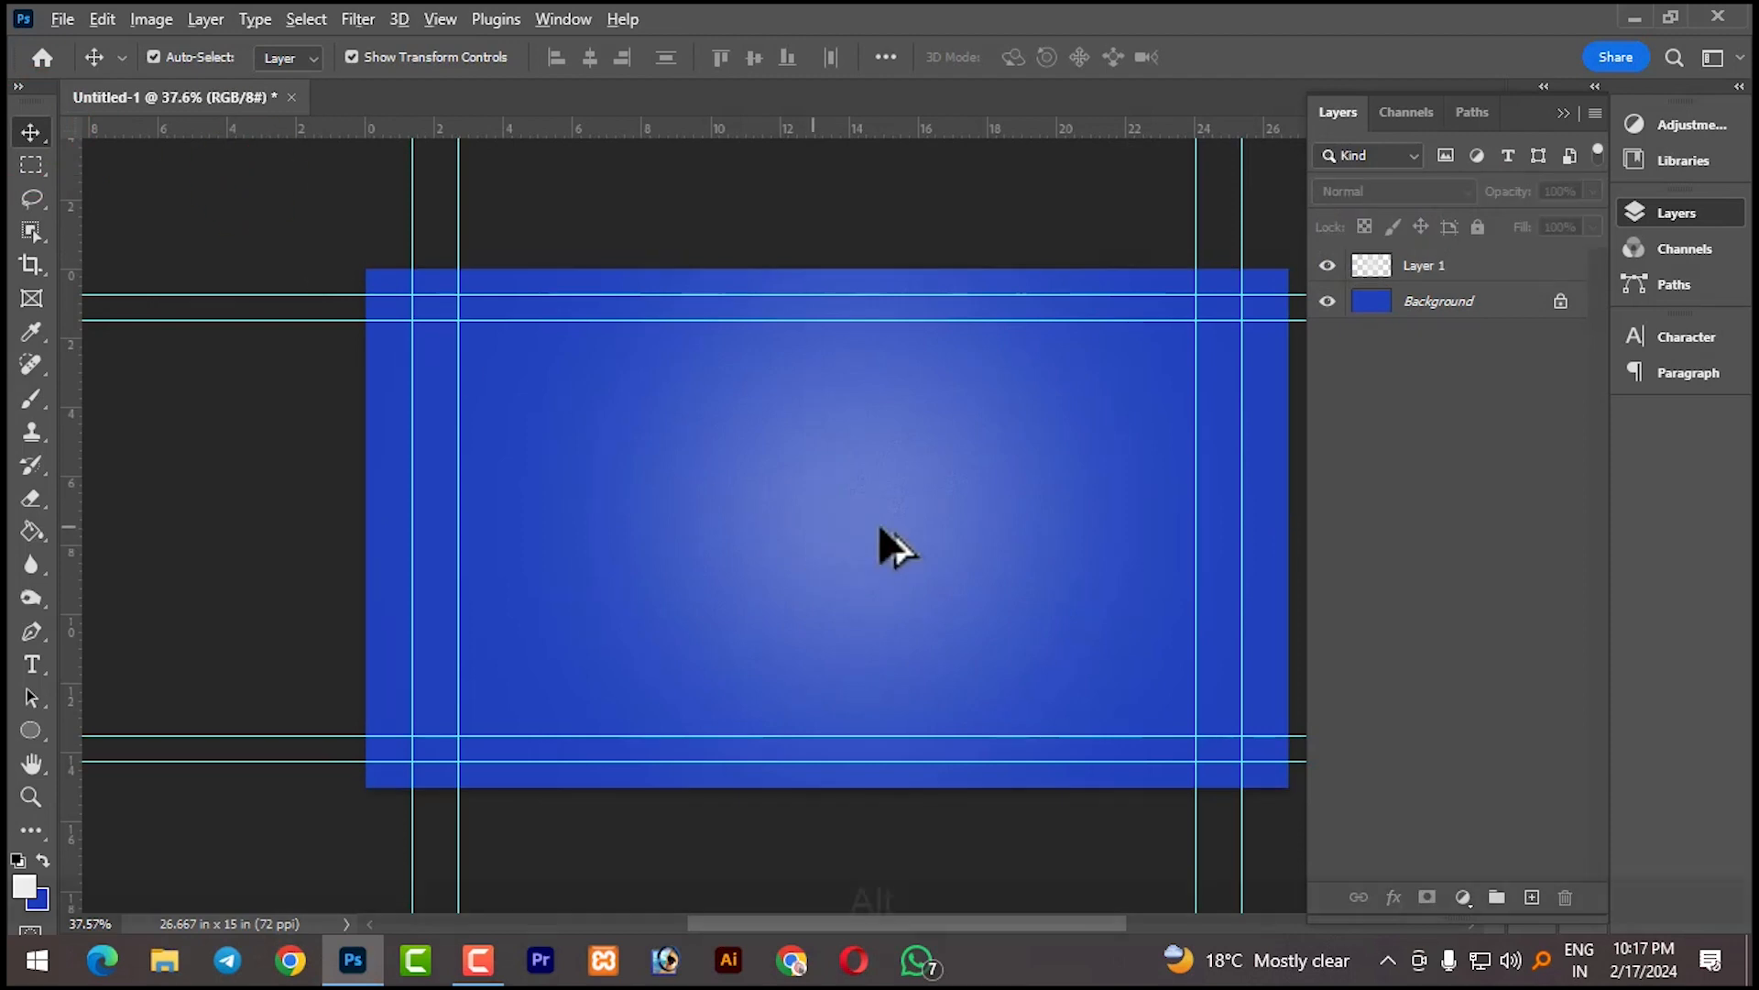
- Hide the guides over the canvas
scroll(925, 532, up, 7)
scroll(926, 532, down, 5)
drag(955, 536, 907, 440)
key(ctrl+h)
drag(762, 479, 779, 423)
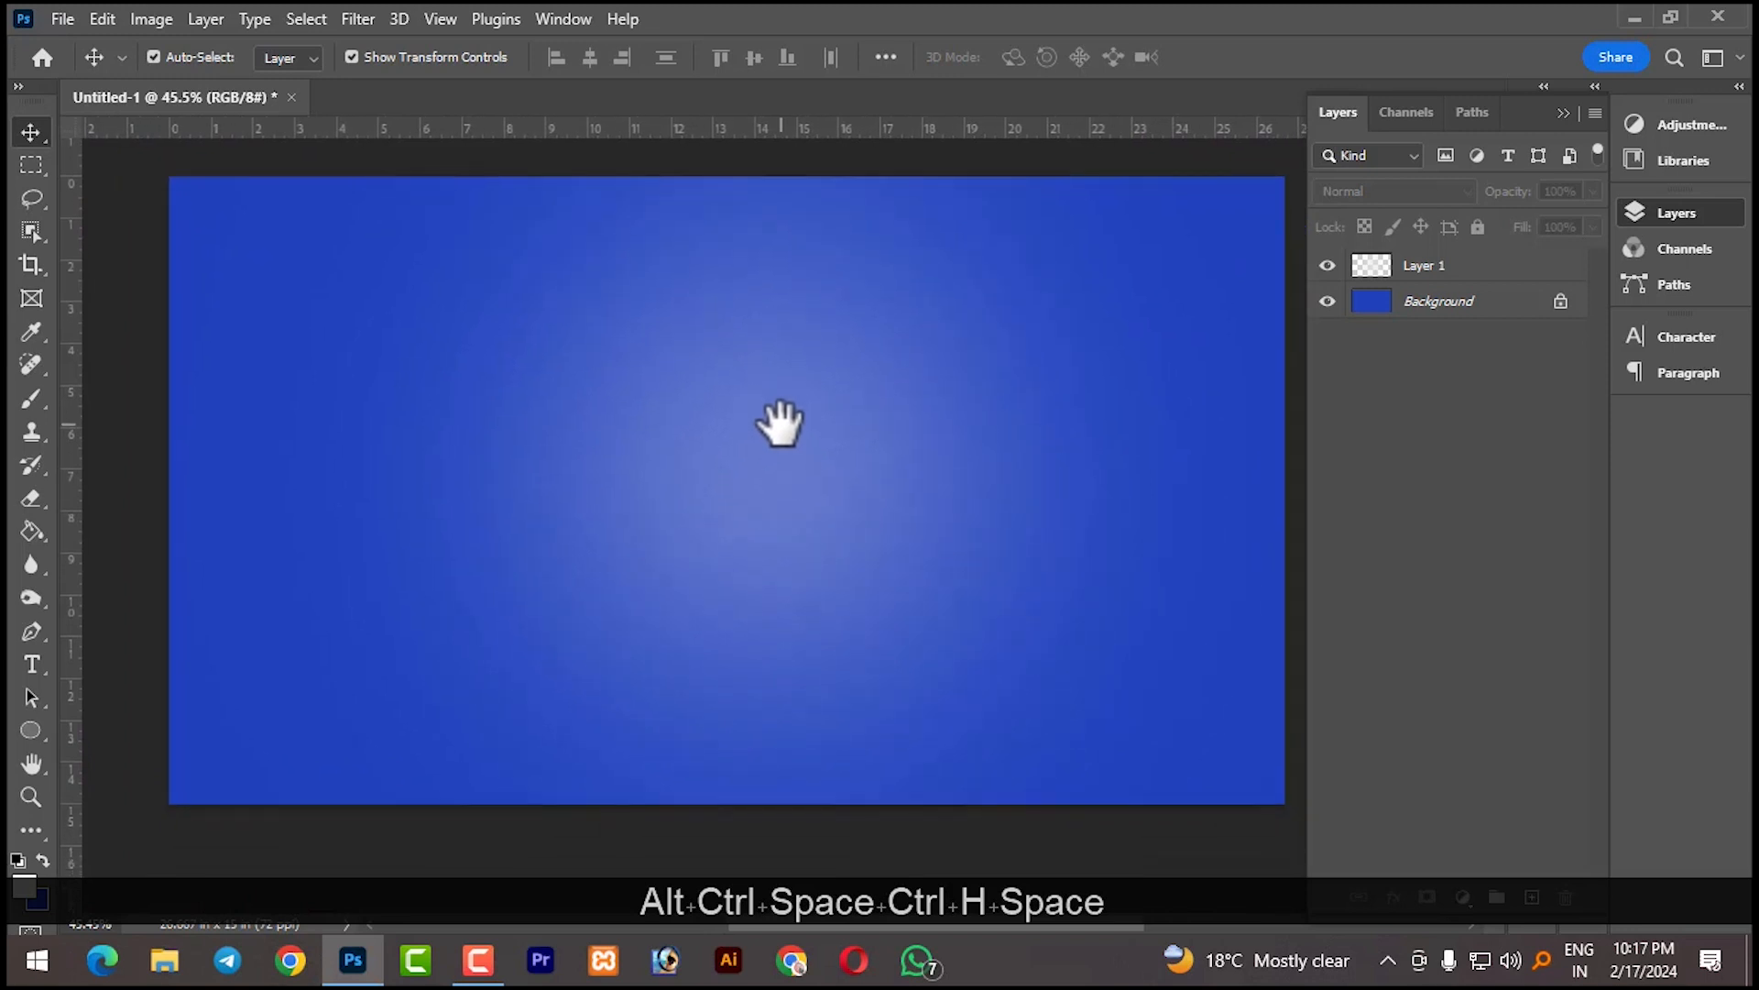
- Add the horizontal text "3d Text" near the canvas centre in the Thank You So Much font at 37.65 pt
click(31, 664)
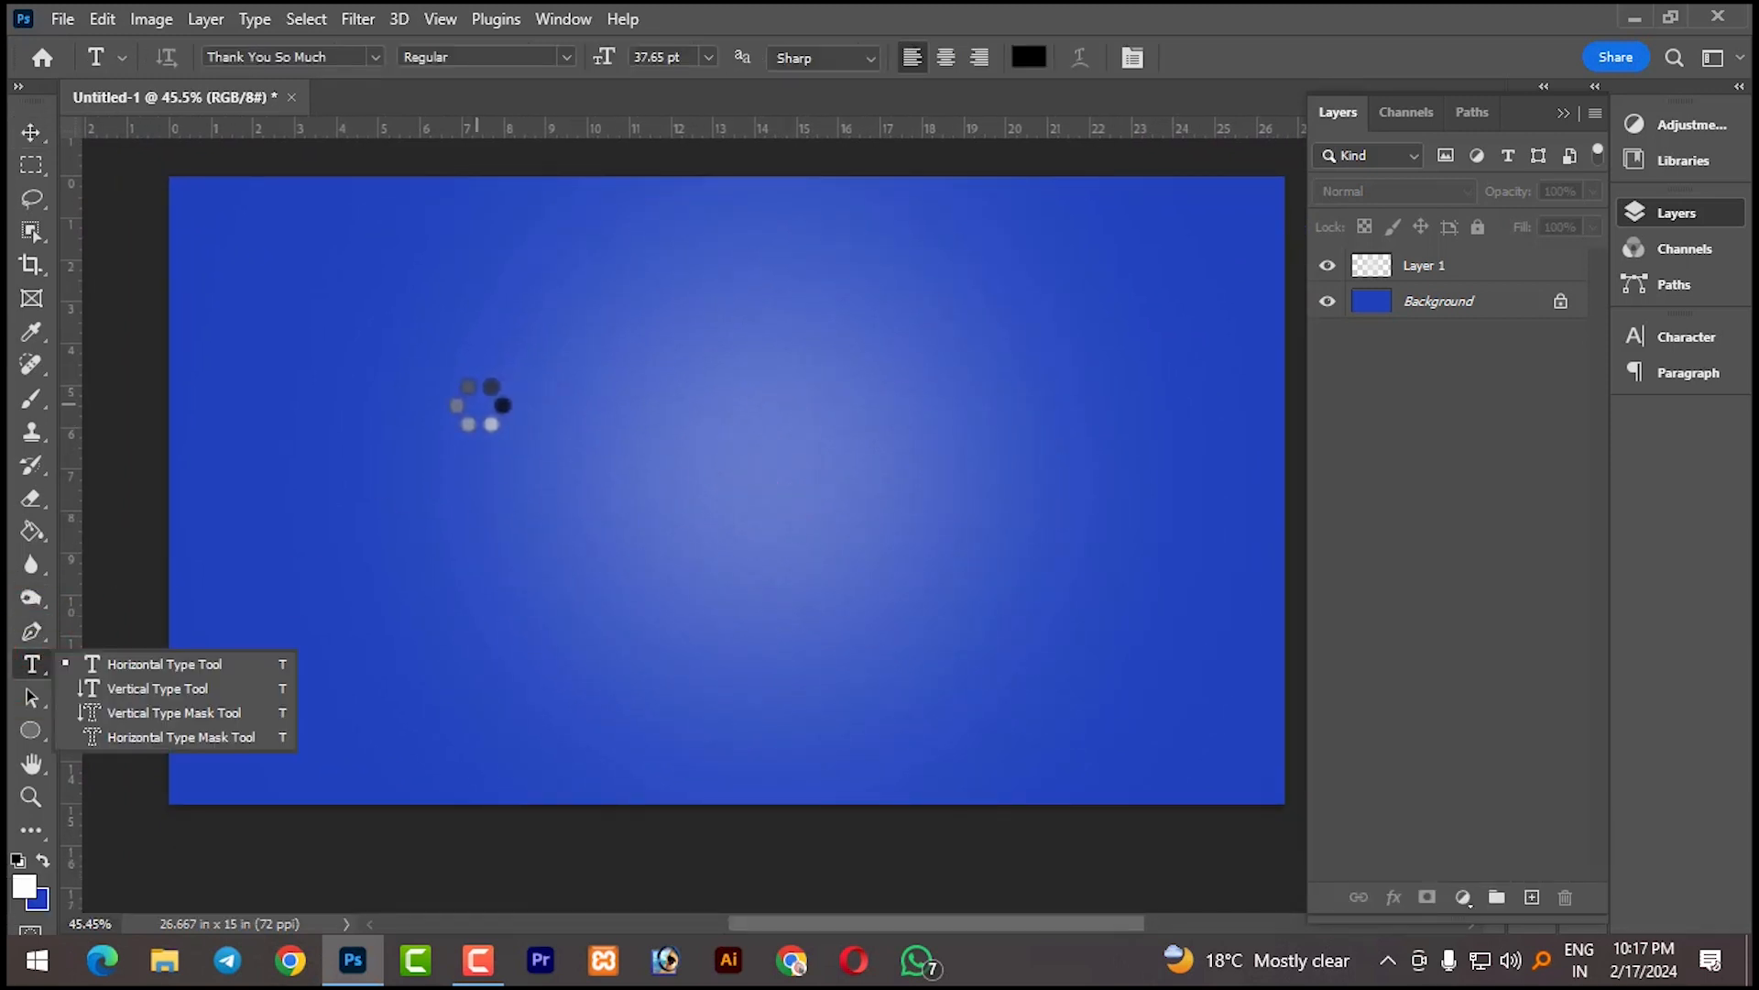
click(162, 671)
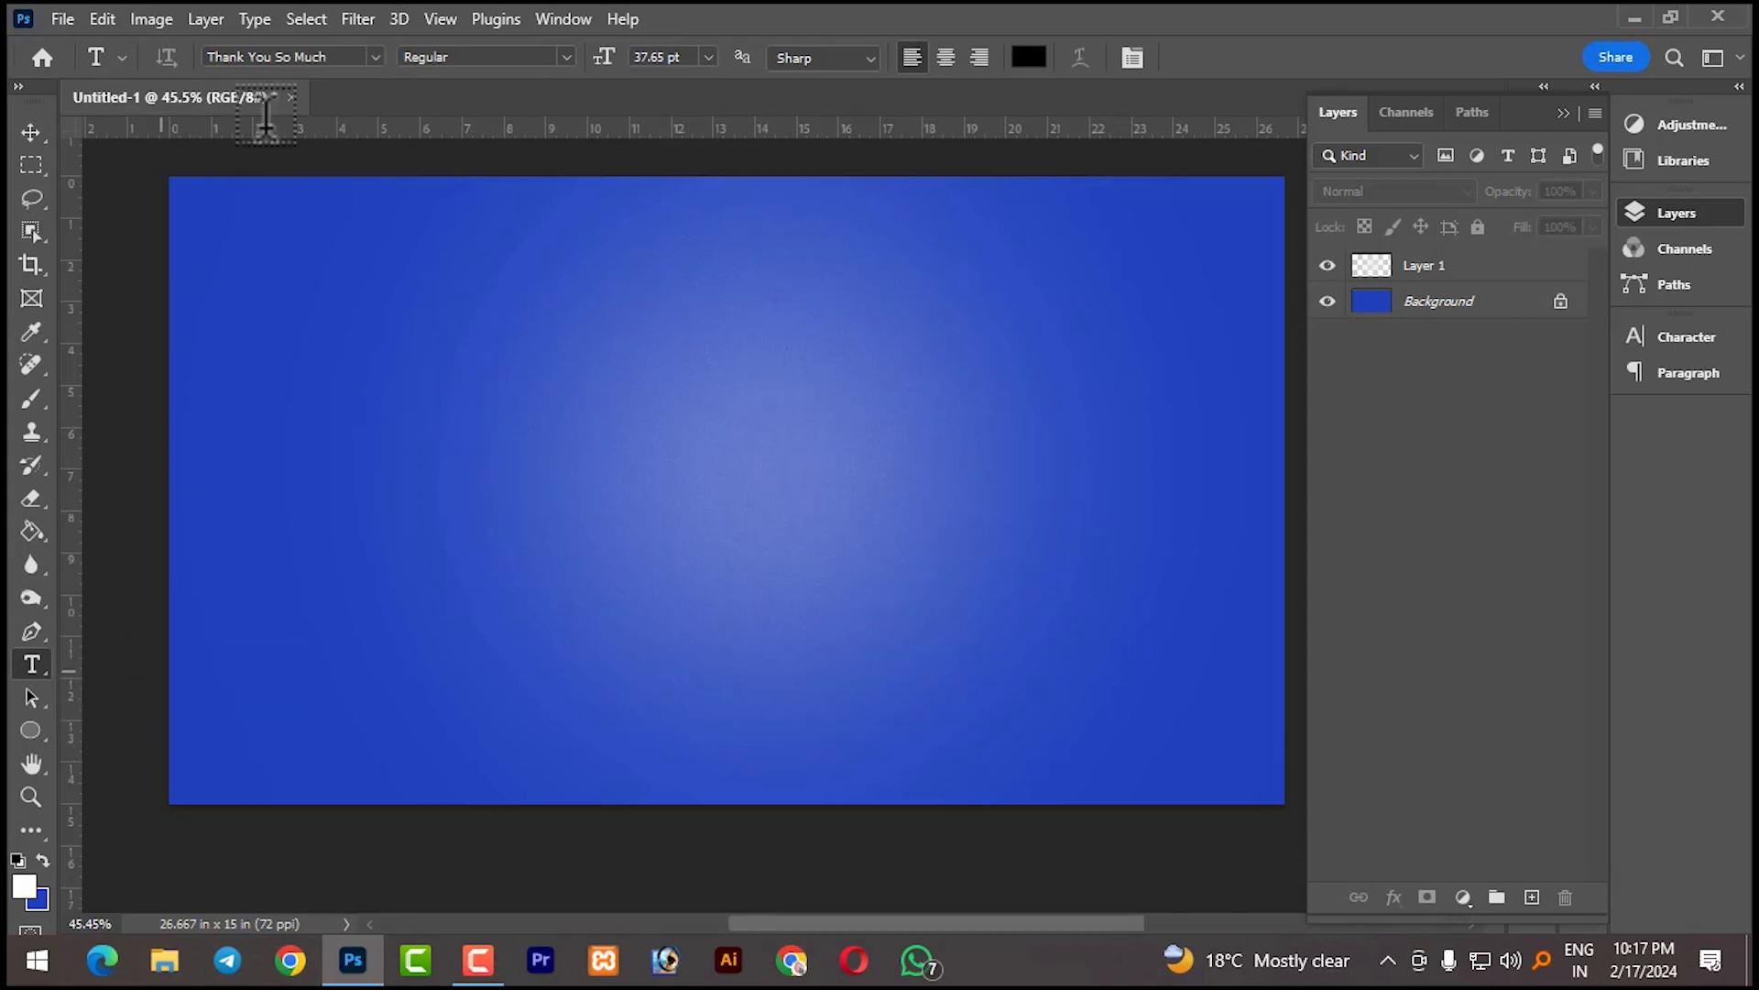
click(298, 57)
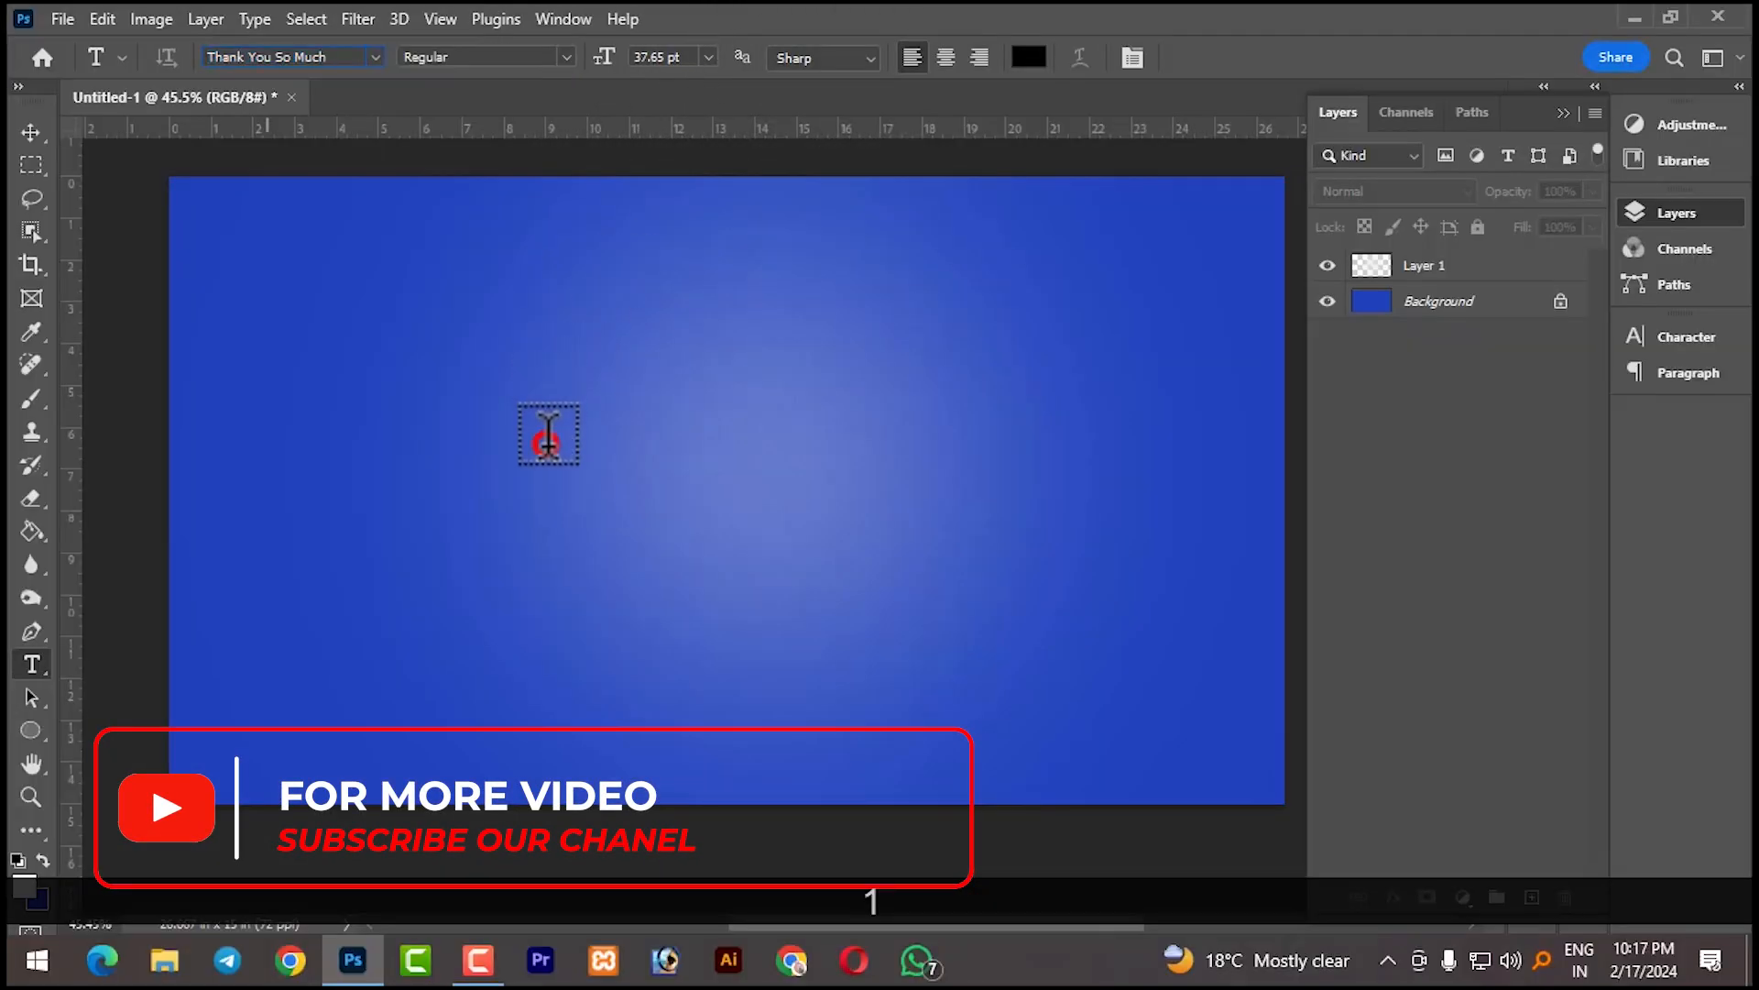
click(548, 436)
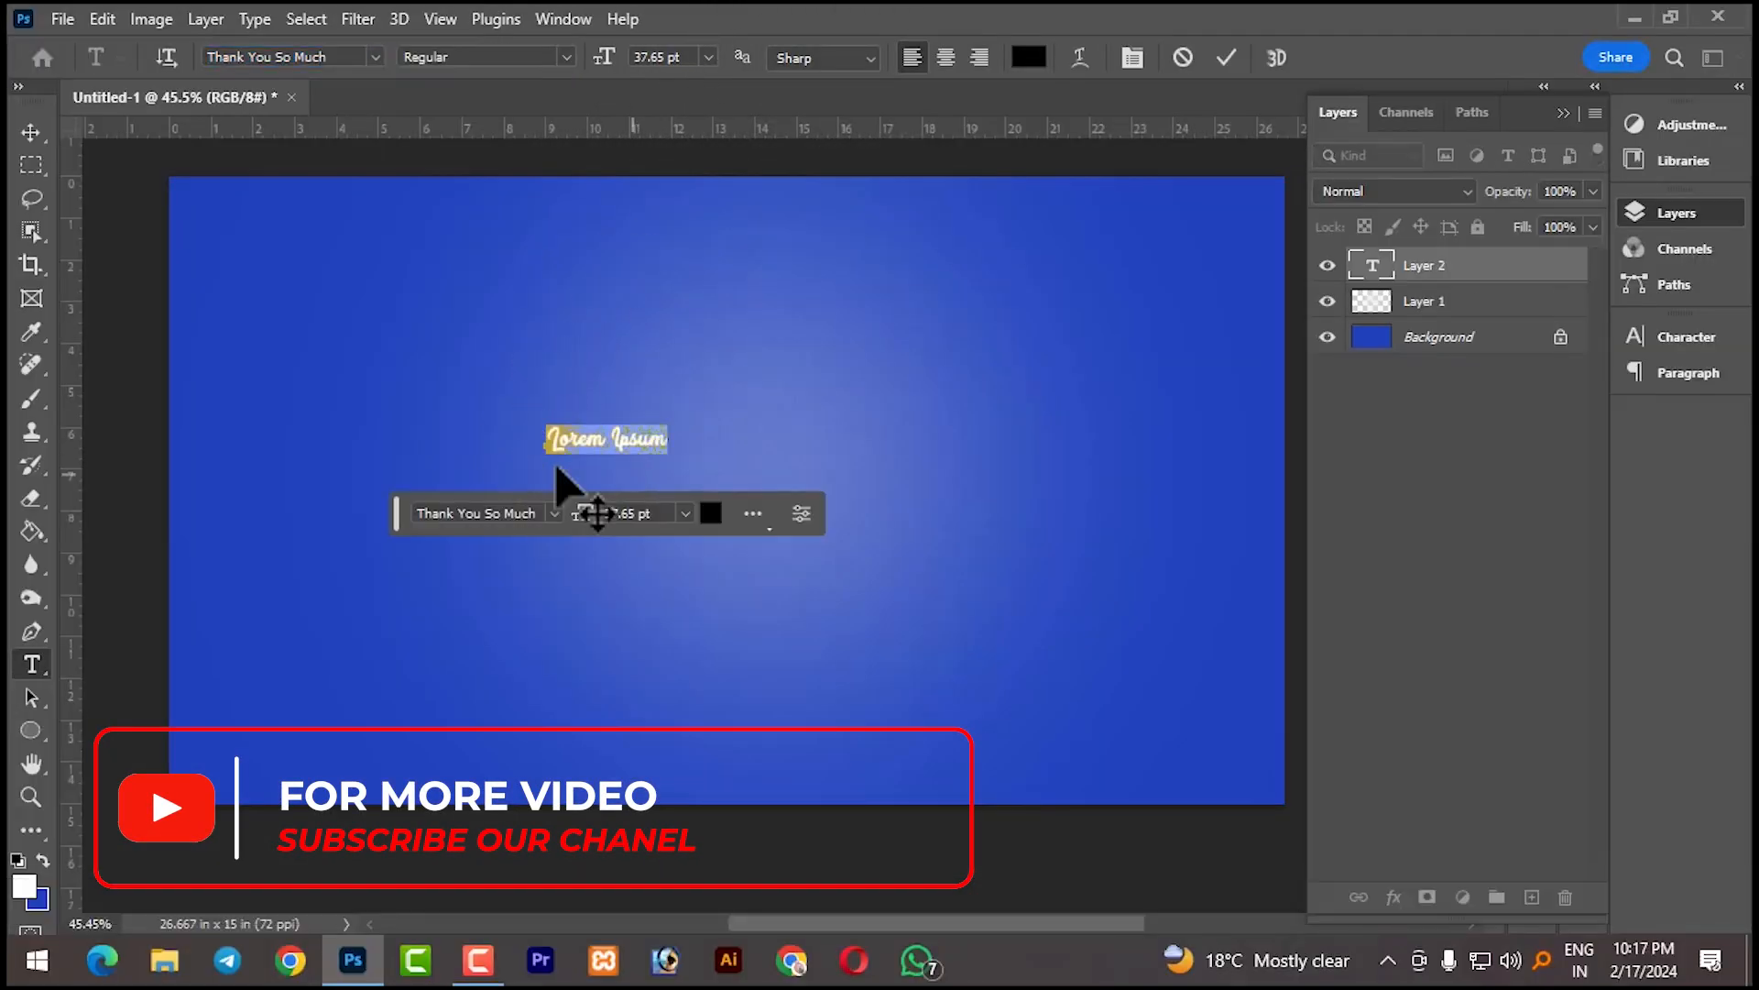
text(3)
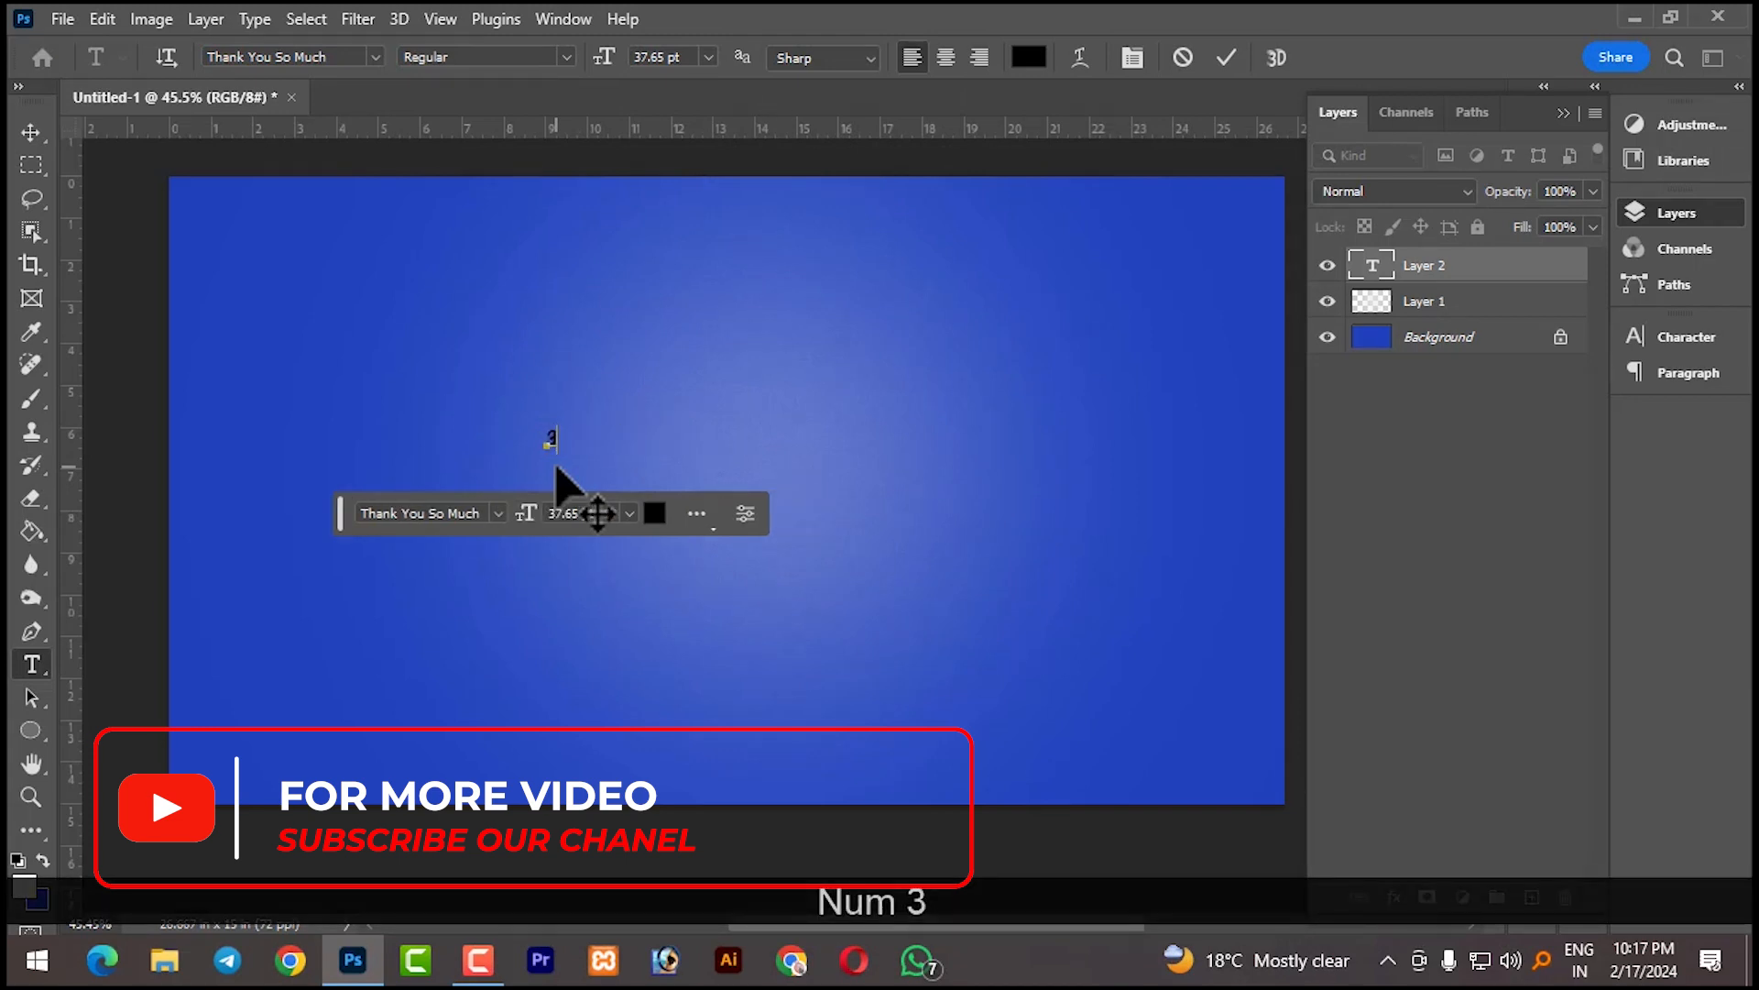
text(d )
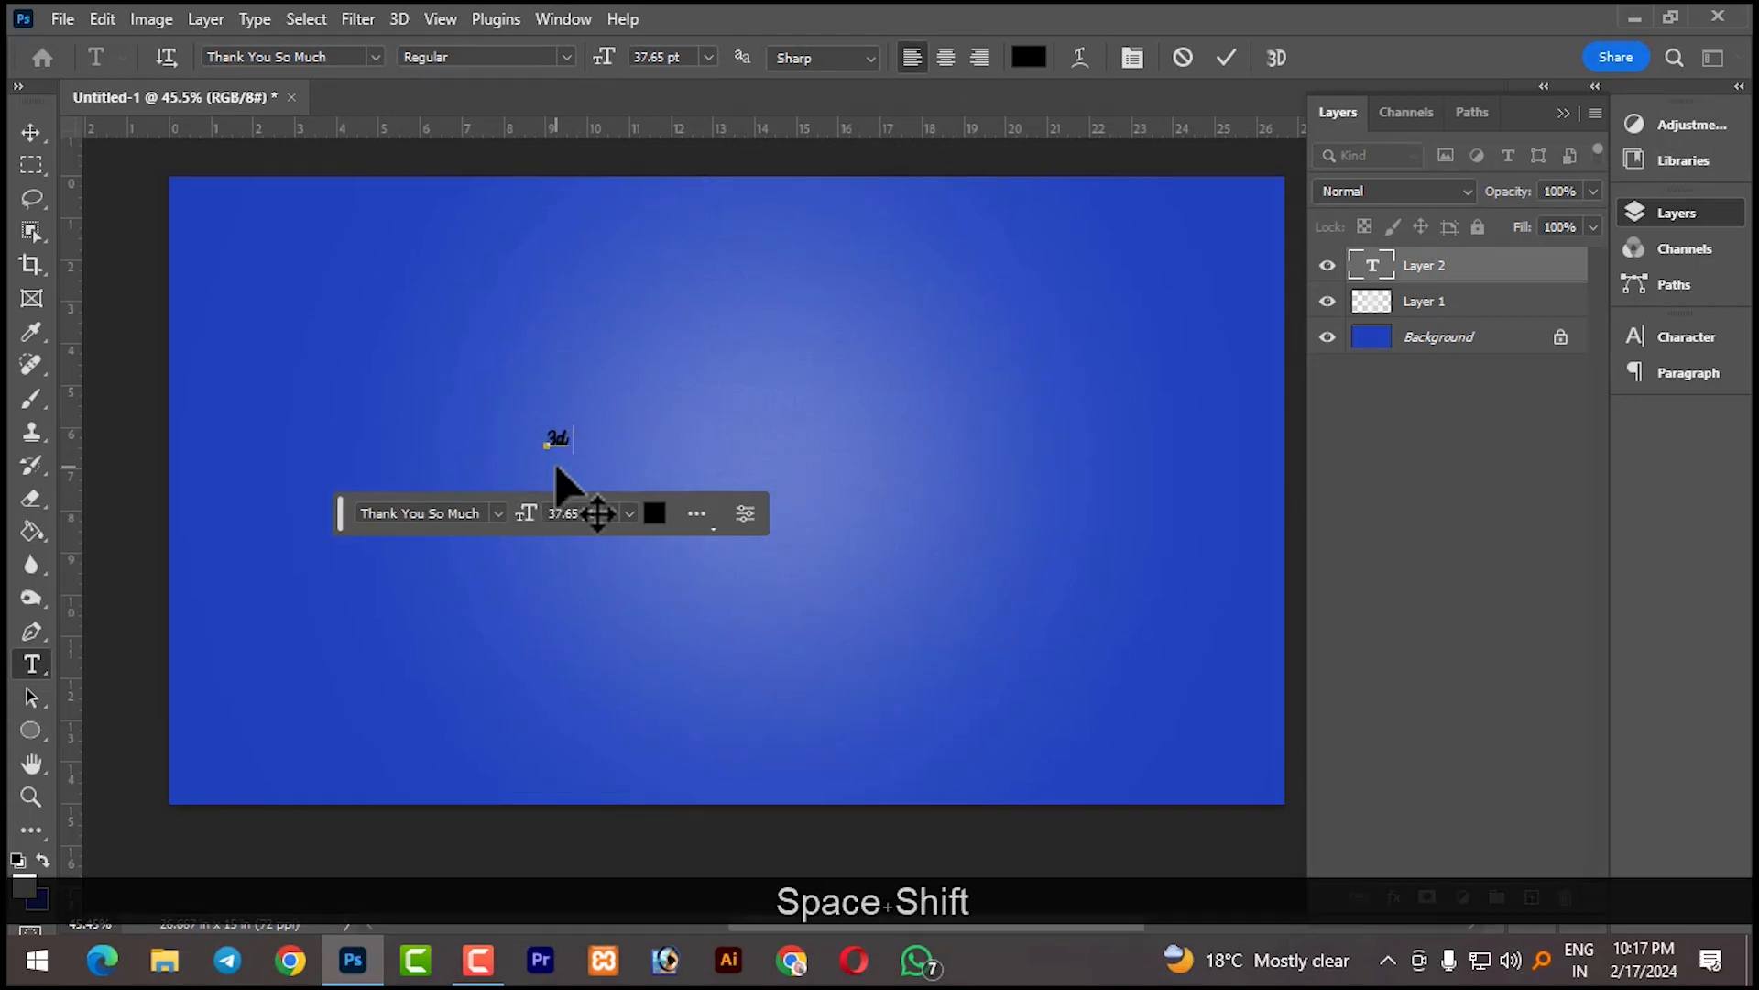
text(R)
key(BackSpace)
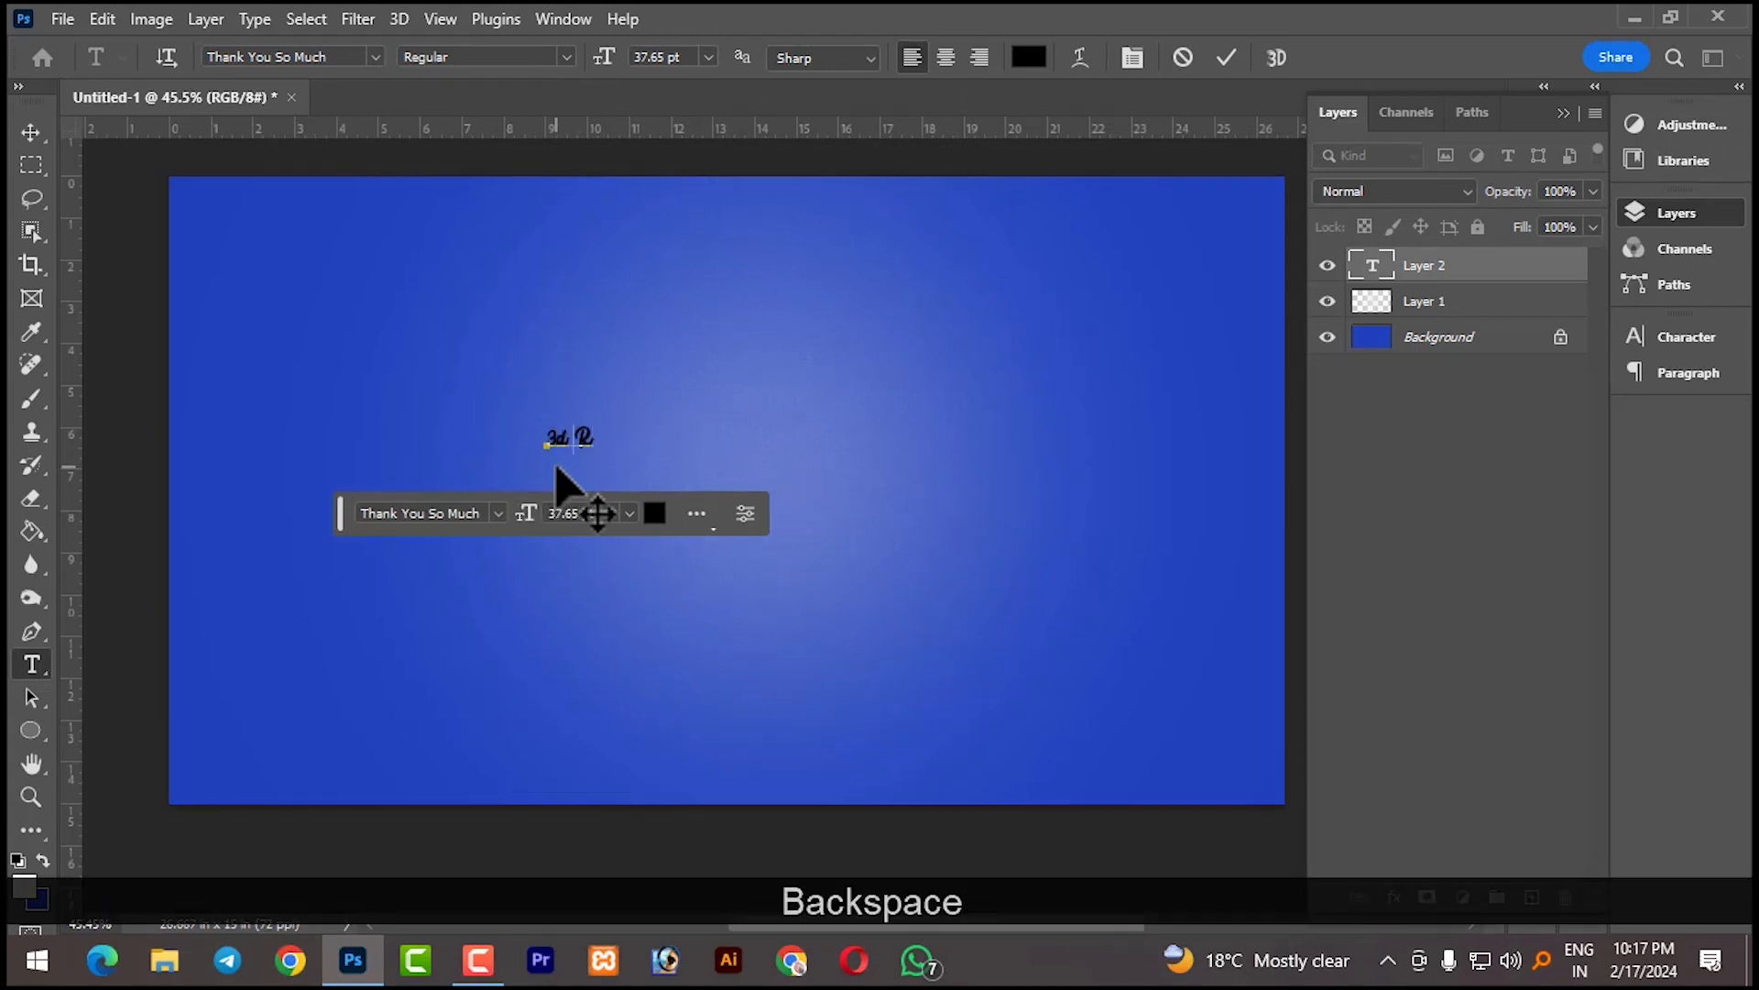
text(T)
key(BackSpace)
text(Tex)
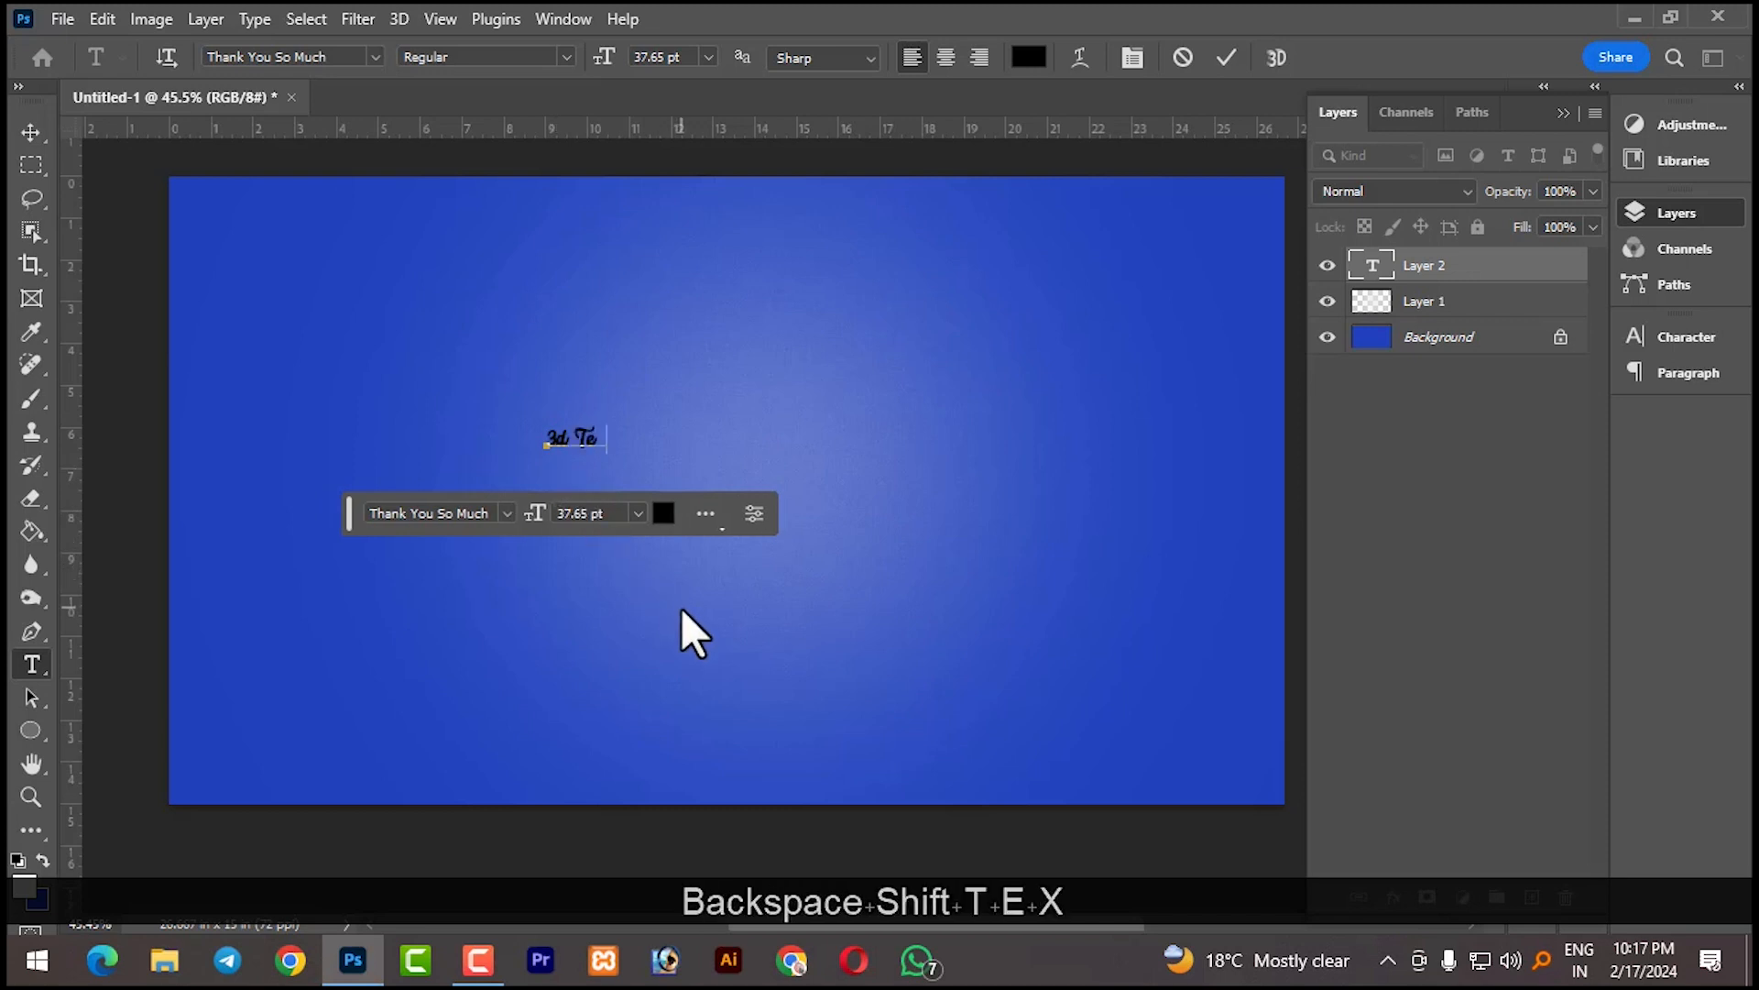
text(t)
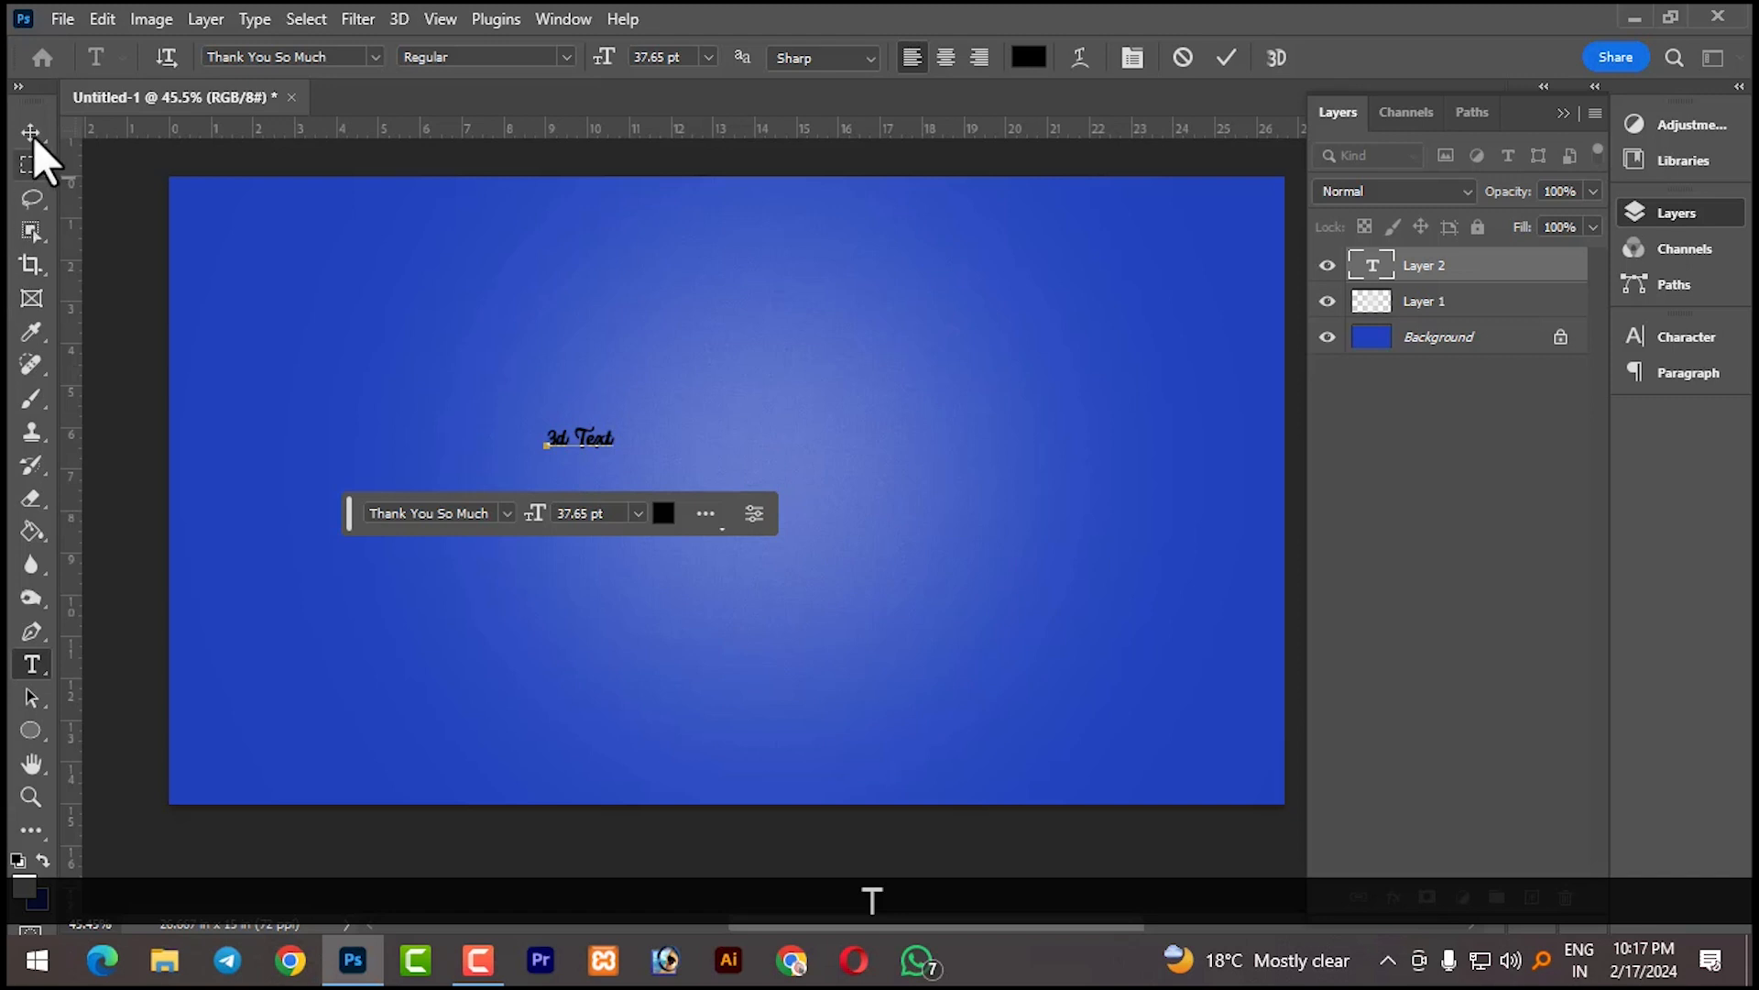
- Scale the "3d Text" lettering to about 1342% and centre it on the canvas
click(33, 135)
drag(613, 453, 1119, 570)
drag(542, 414, 255, 270)
drag(1104, 661, 1151, 675)
drag(799, 528, 825, 480)
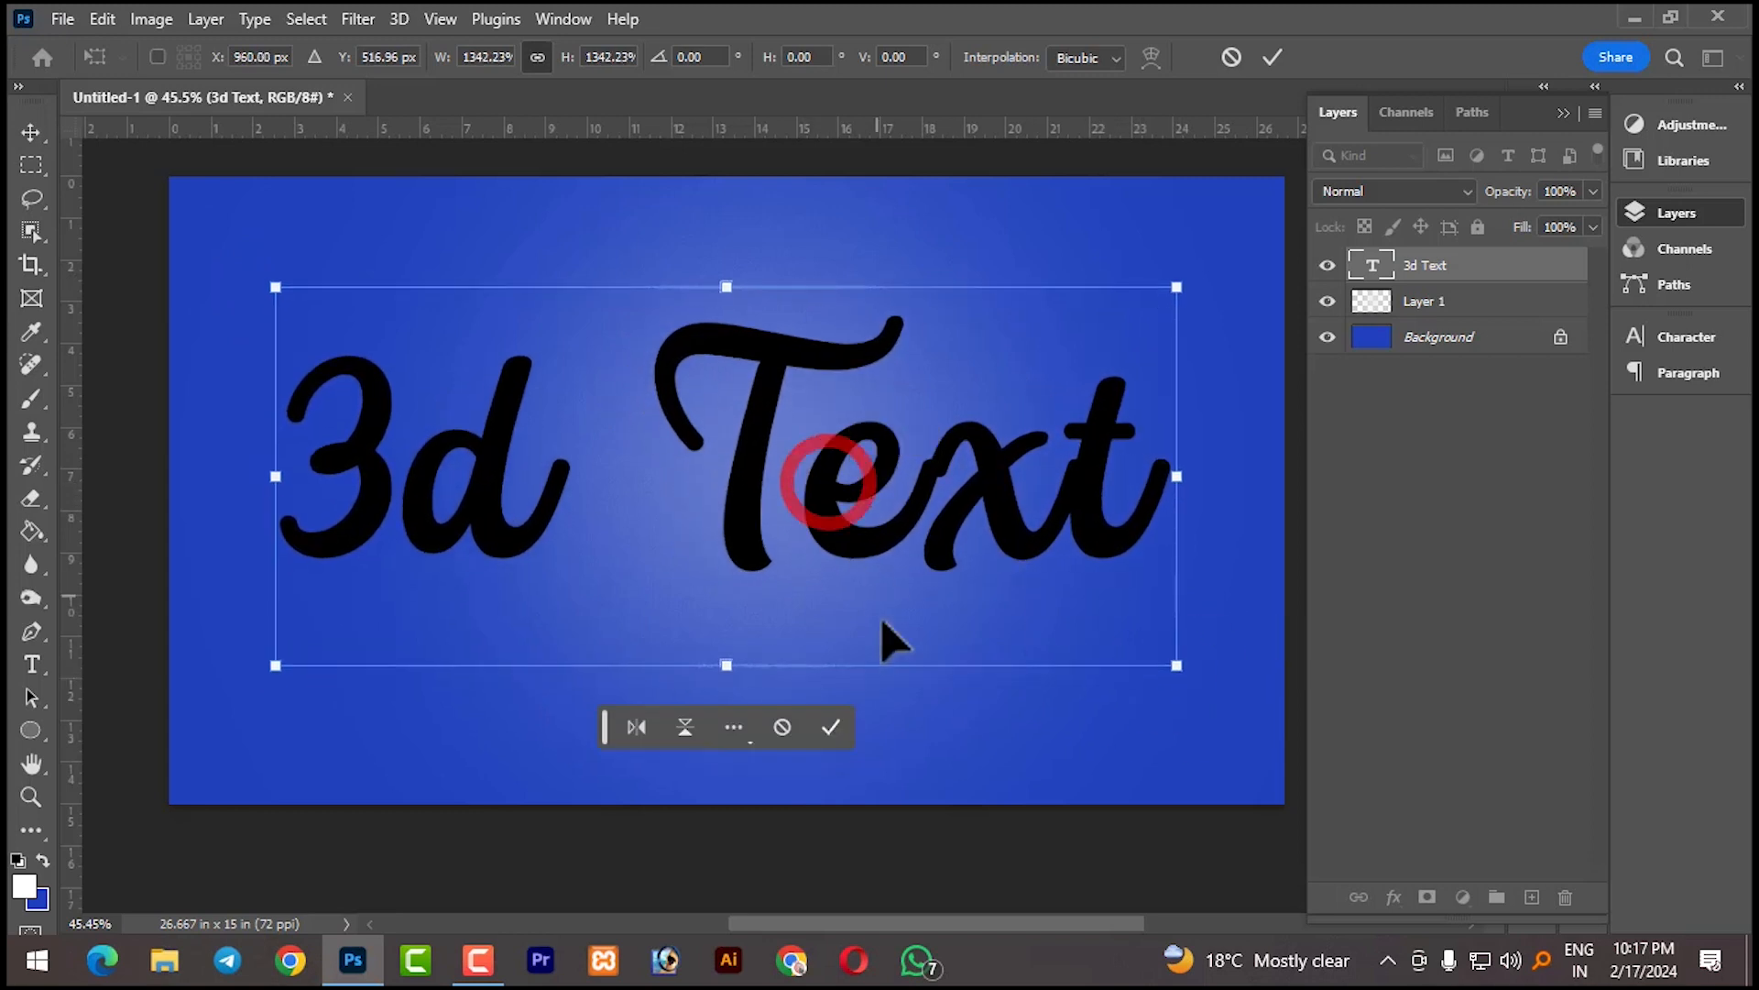
click(833, 728)
- Enlarge the glow on Layer 1 proportionally to 102.70% so it spans the full canvas width
click(1381, 303)
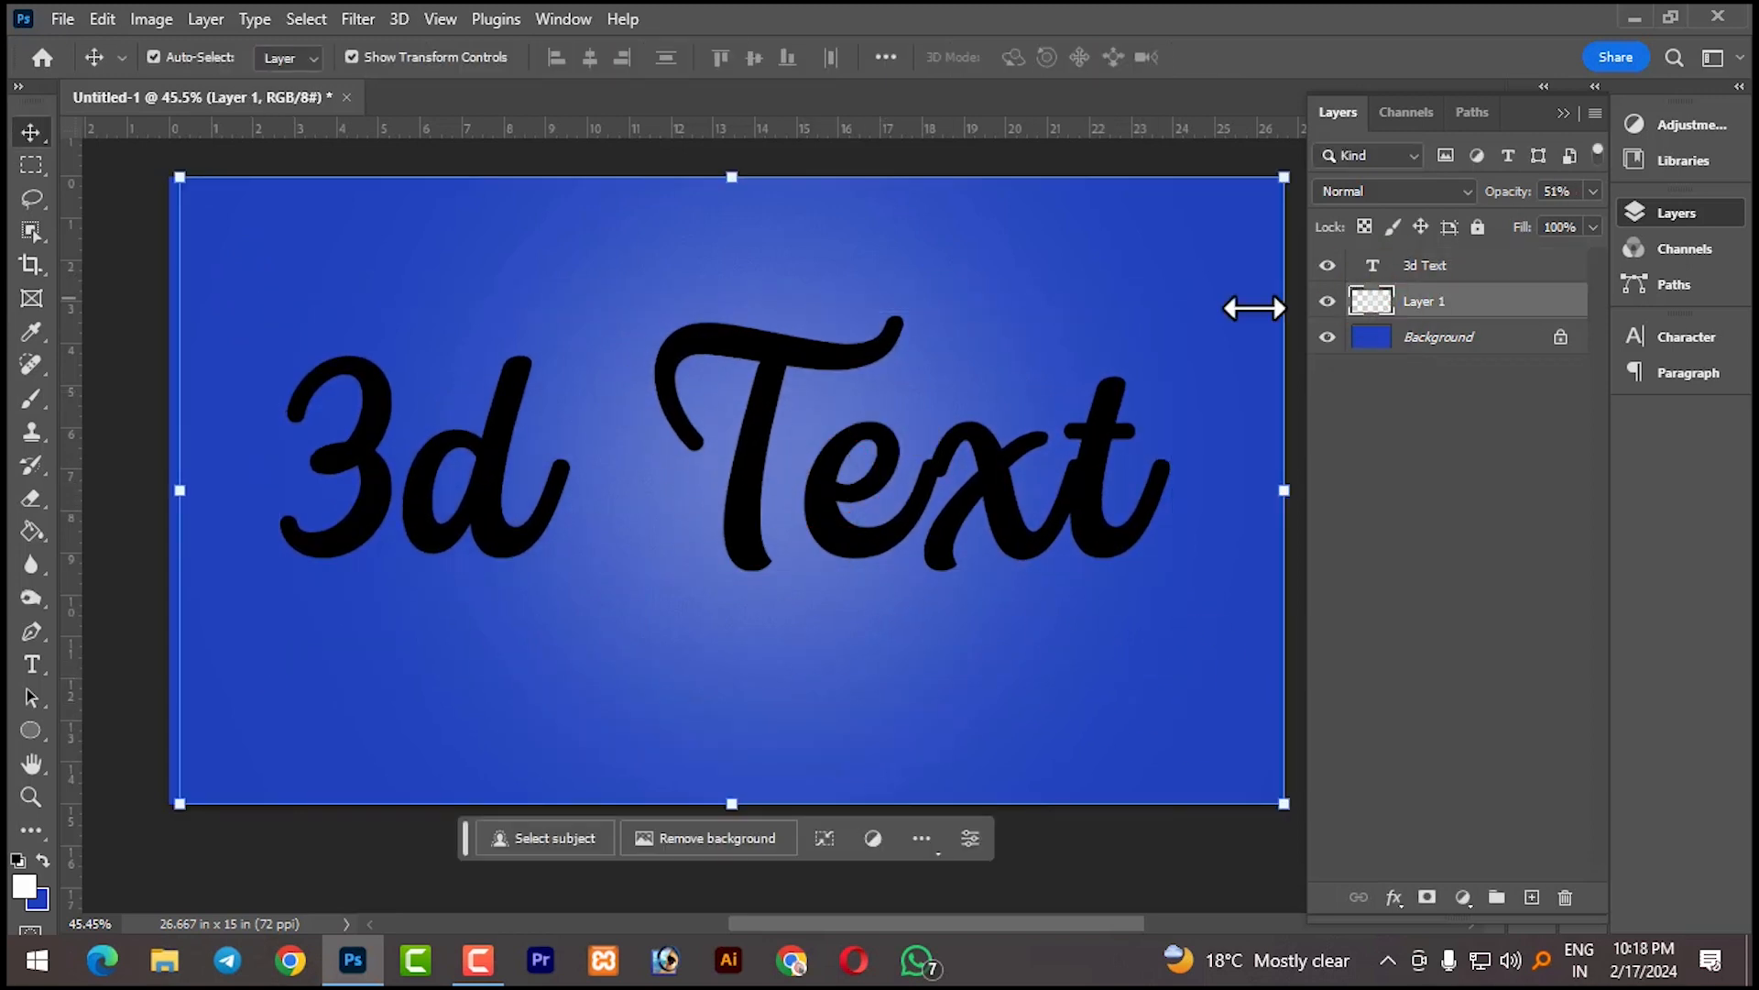
drag(175, 184, 274, 160)
key(space)
drag(1058, 346, 828, 361)
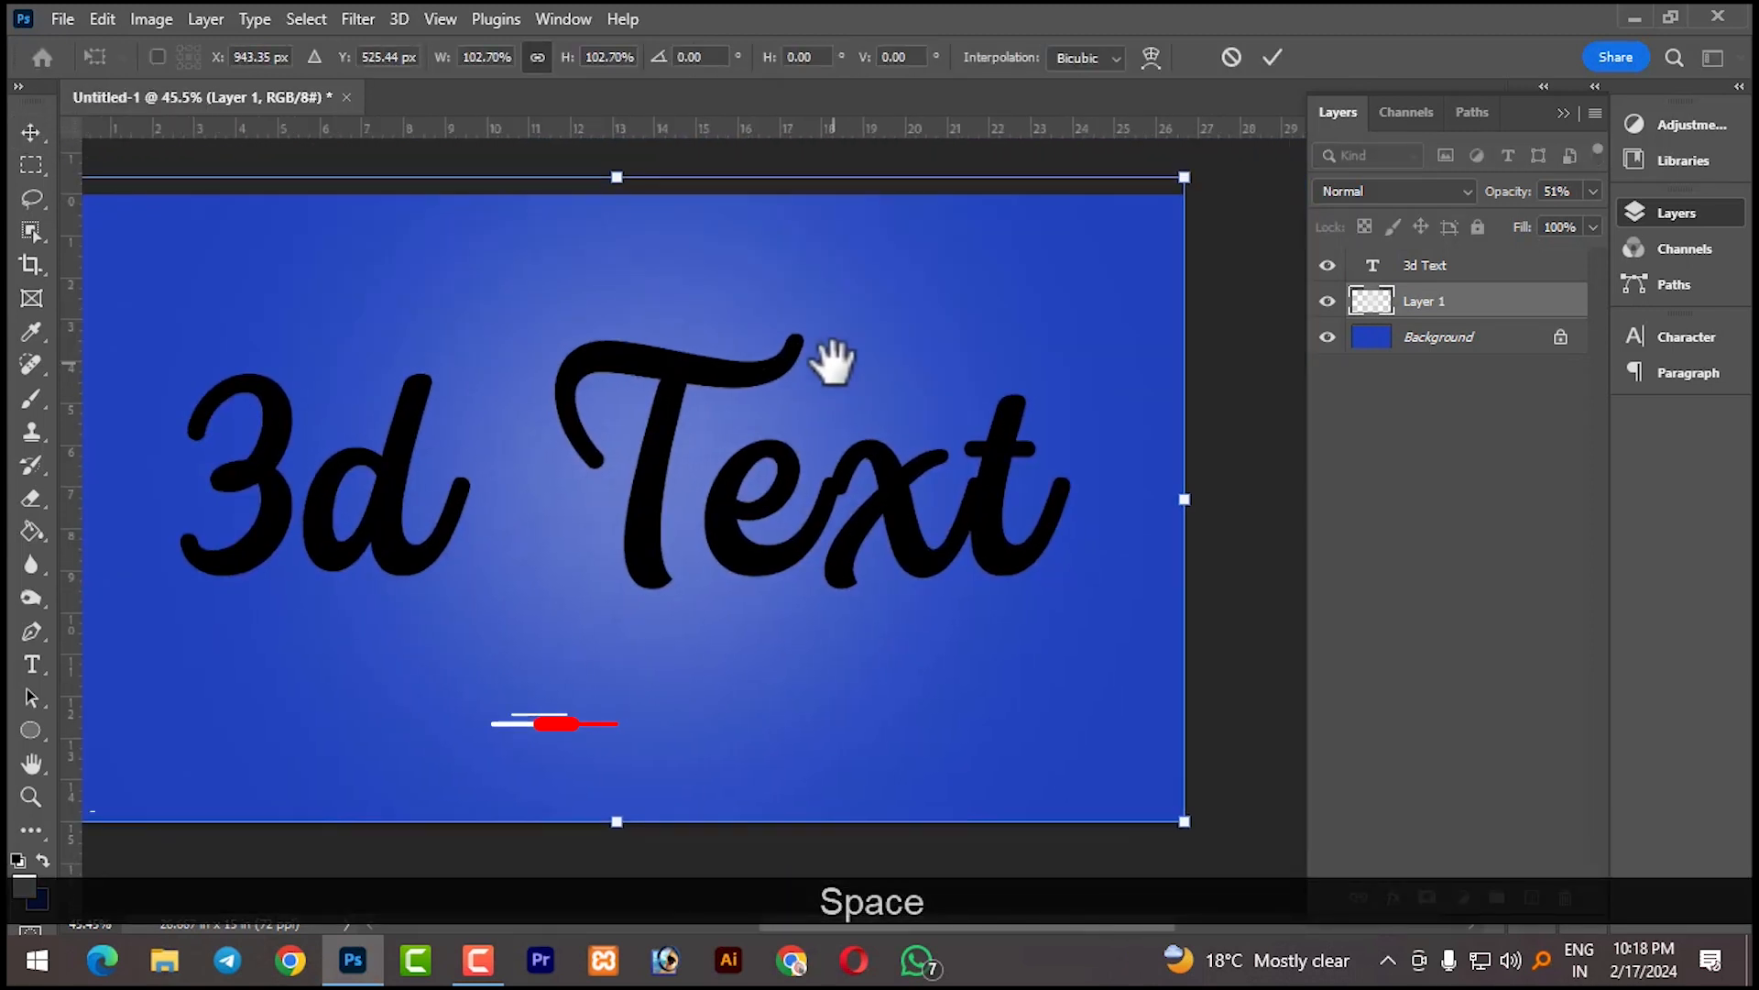
click(1411, 455)
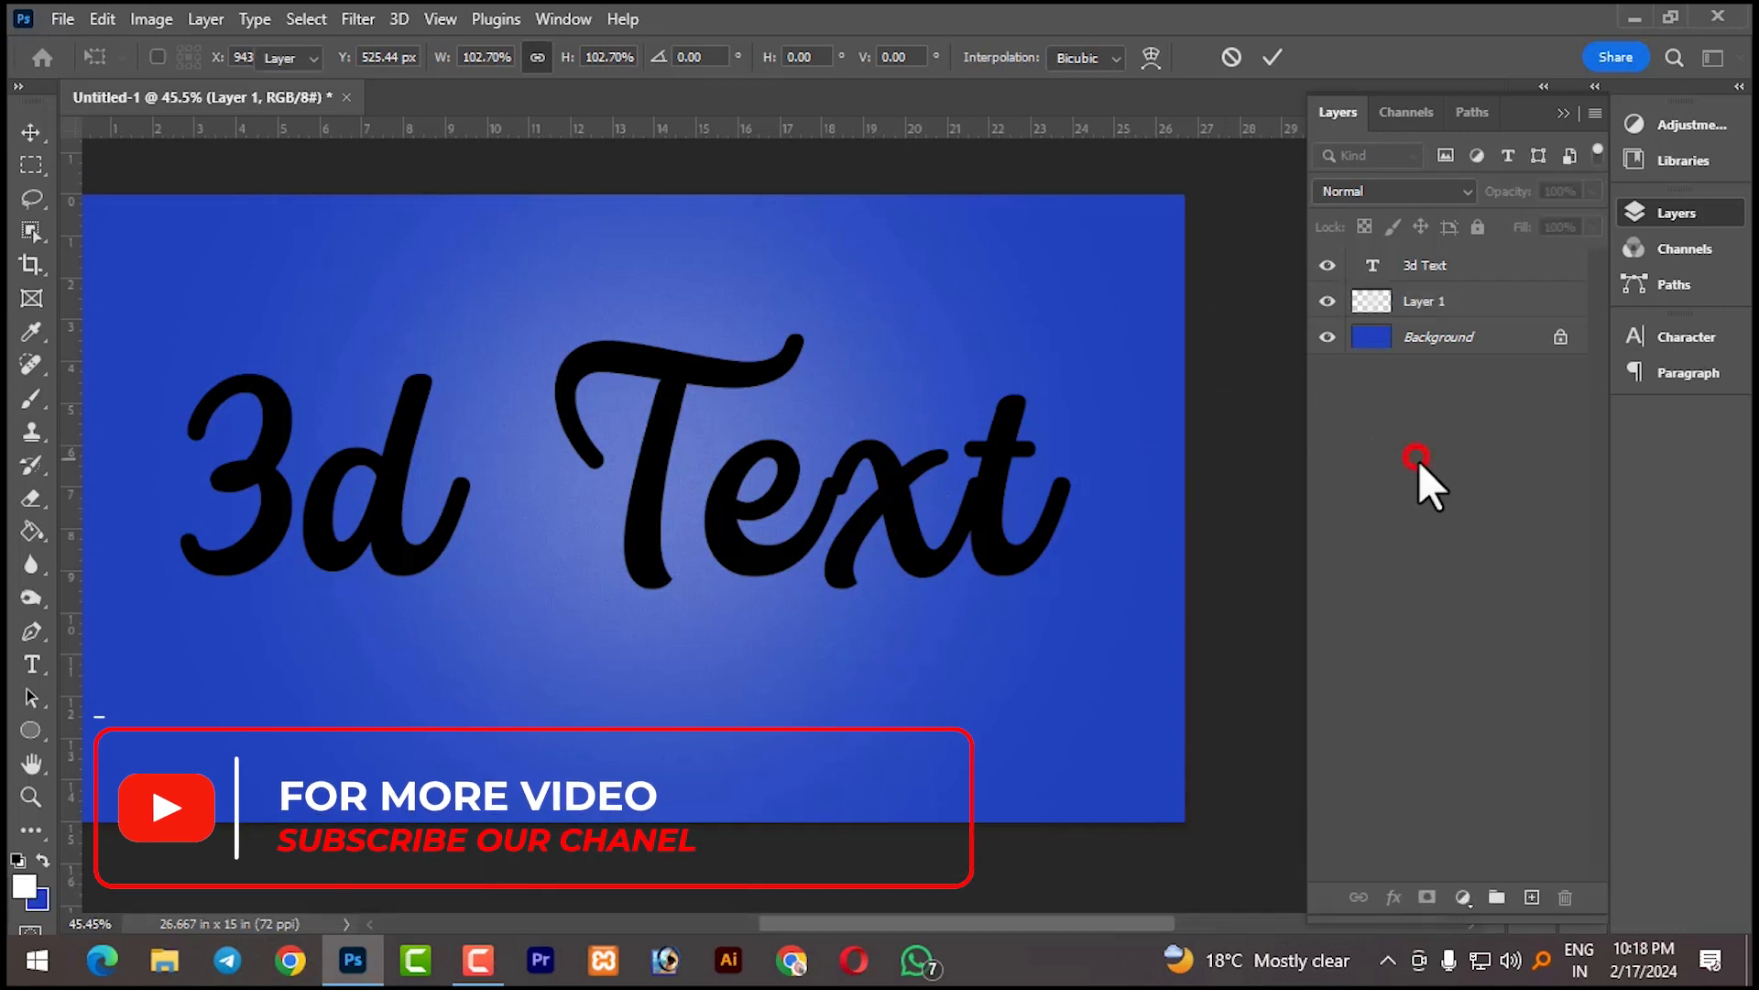
drag(516, 353, 573, 334)
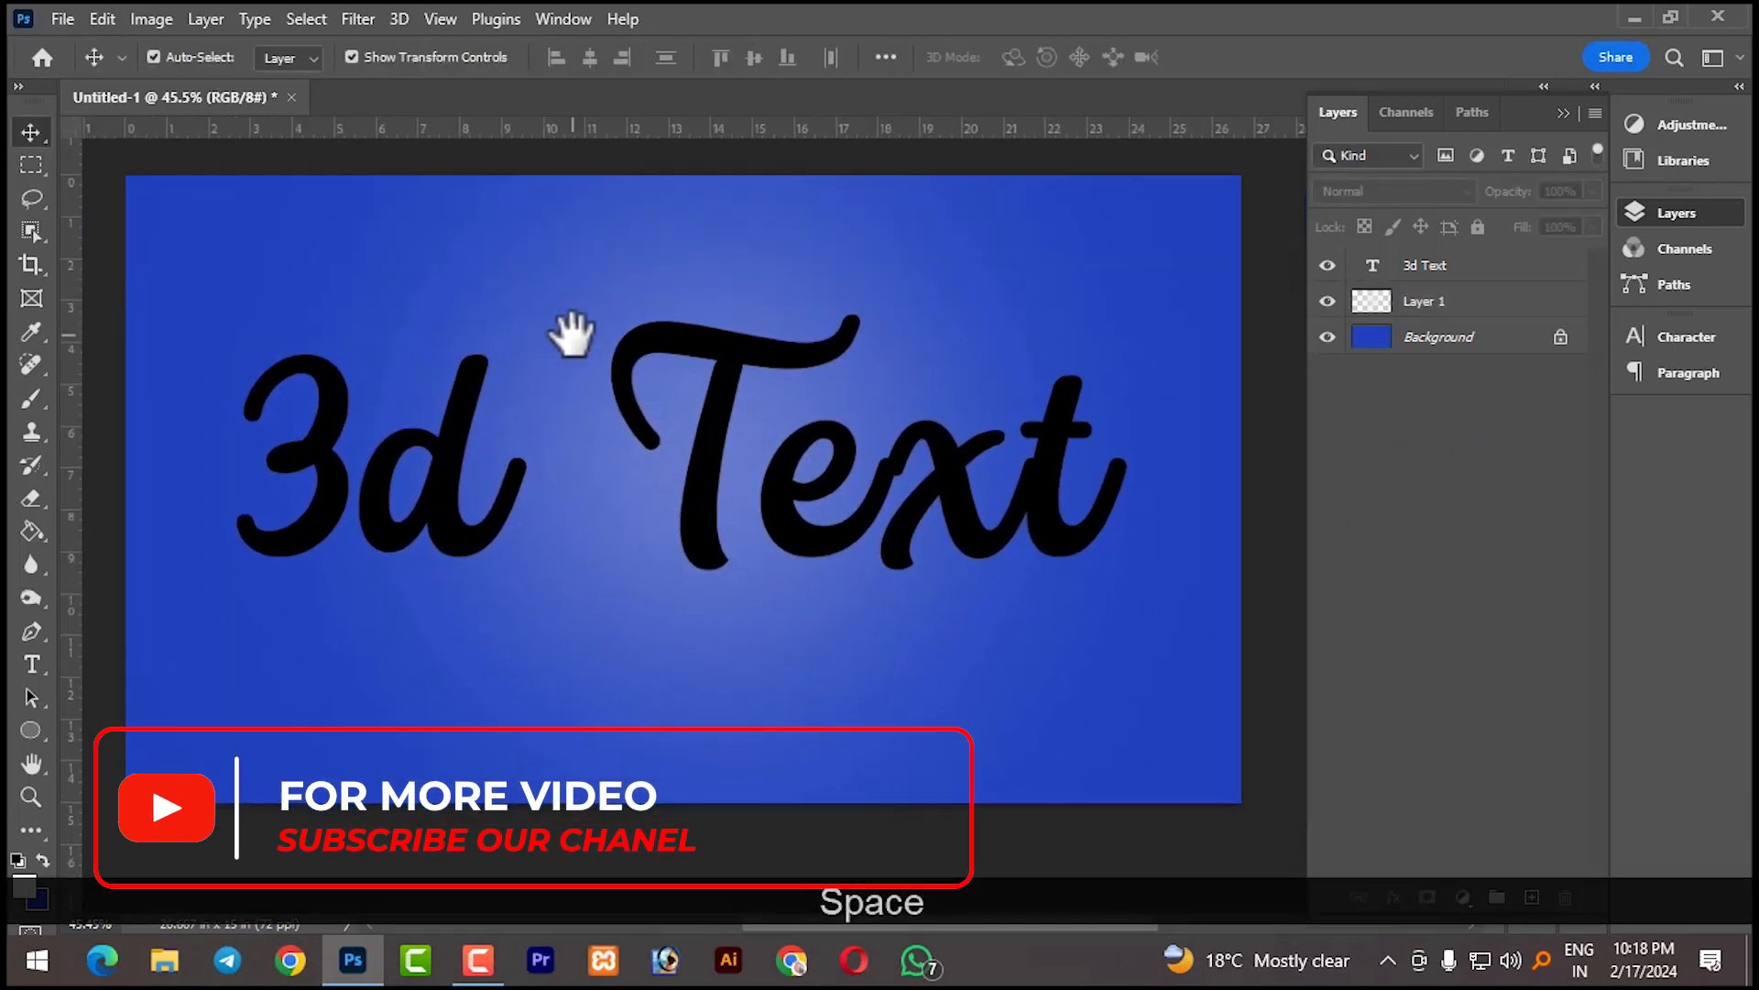
- Duplicate the "3d Text" layer 26 times, nudging each copy slightly up or to the left of the previous one to build a stacked extrusion
click(719, 472)
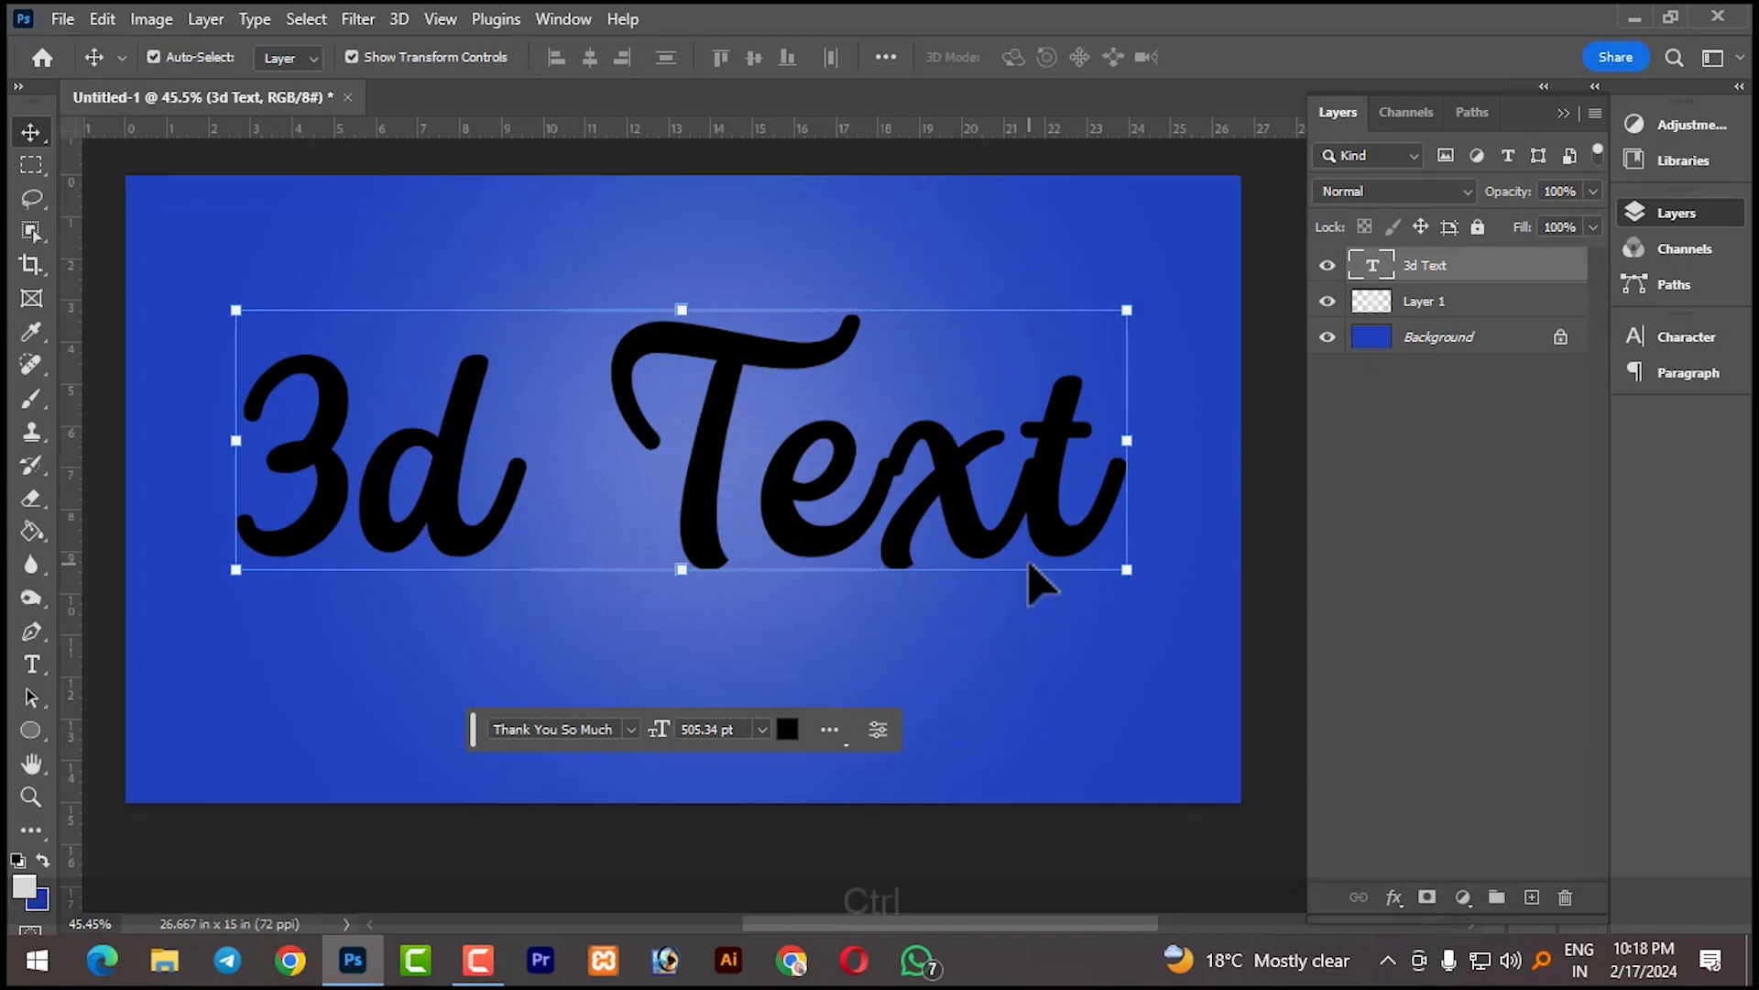
key(ctrl+alt)
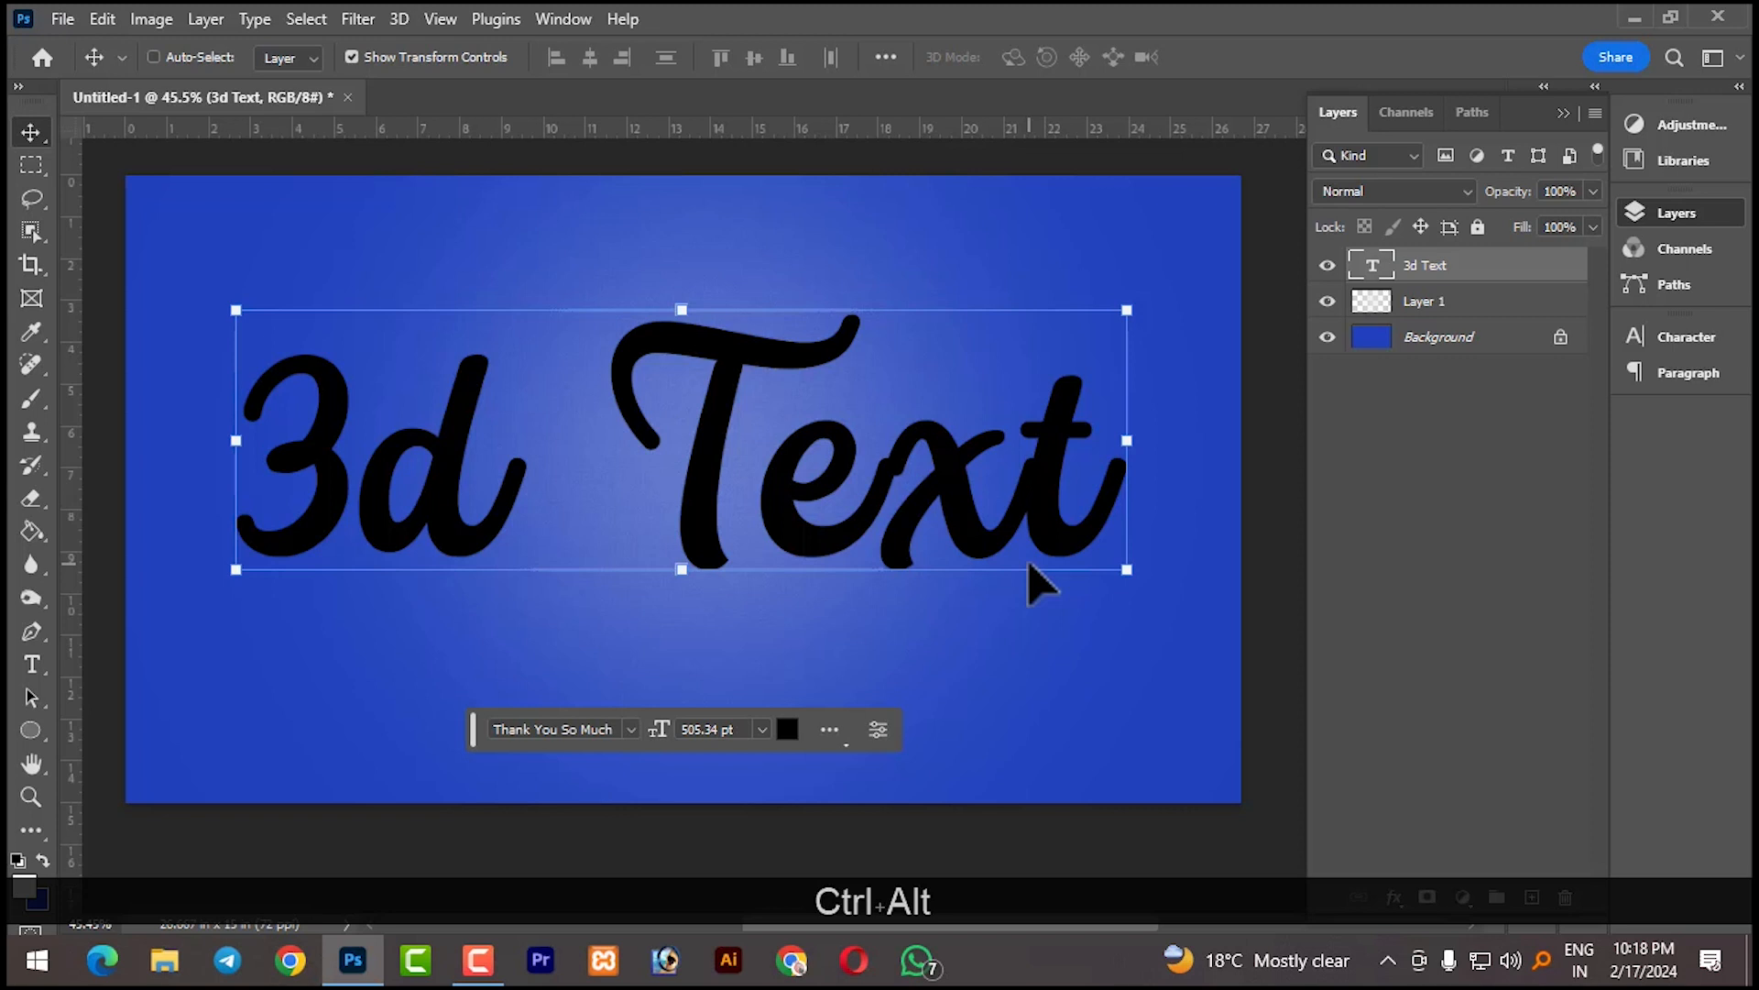
key(ctrl+alt+Up)
key(ctrl+alt+Up)
key(ctrl+alt+Up)
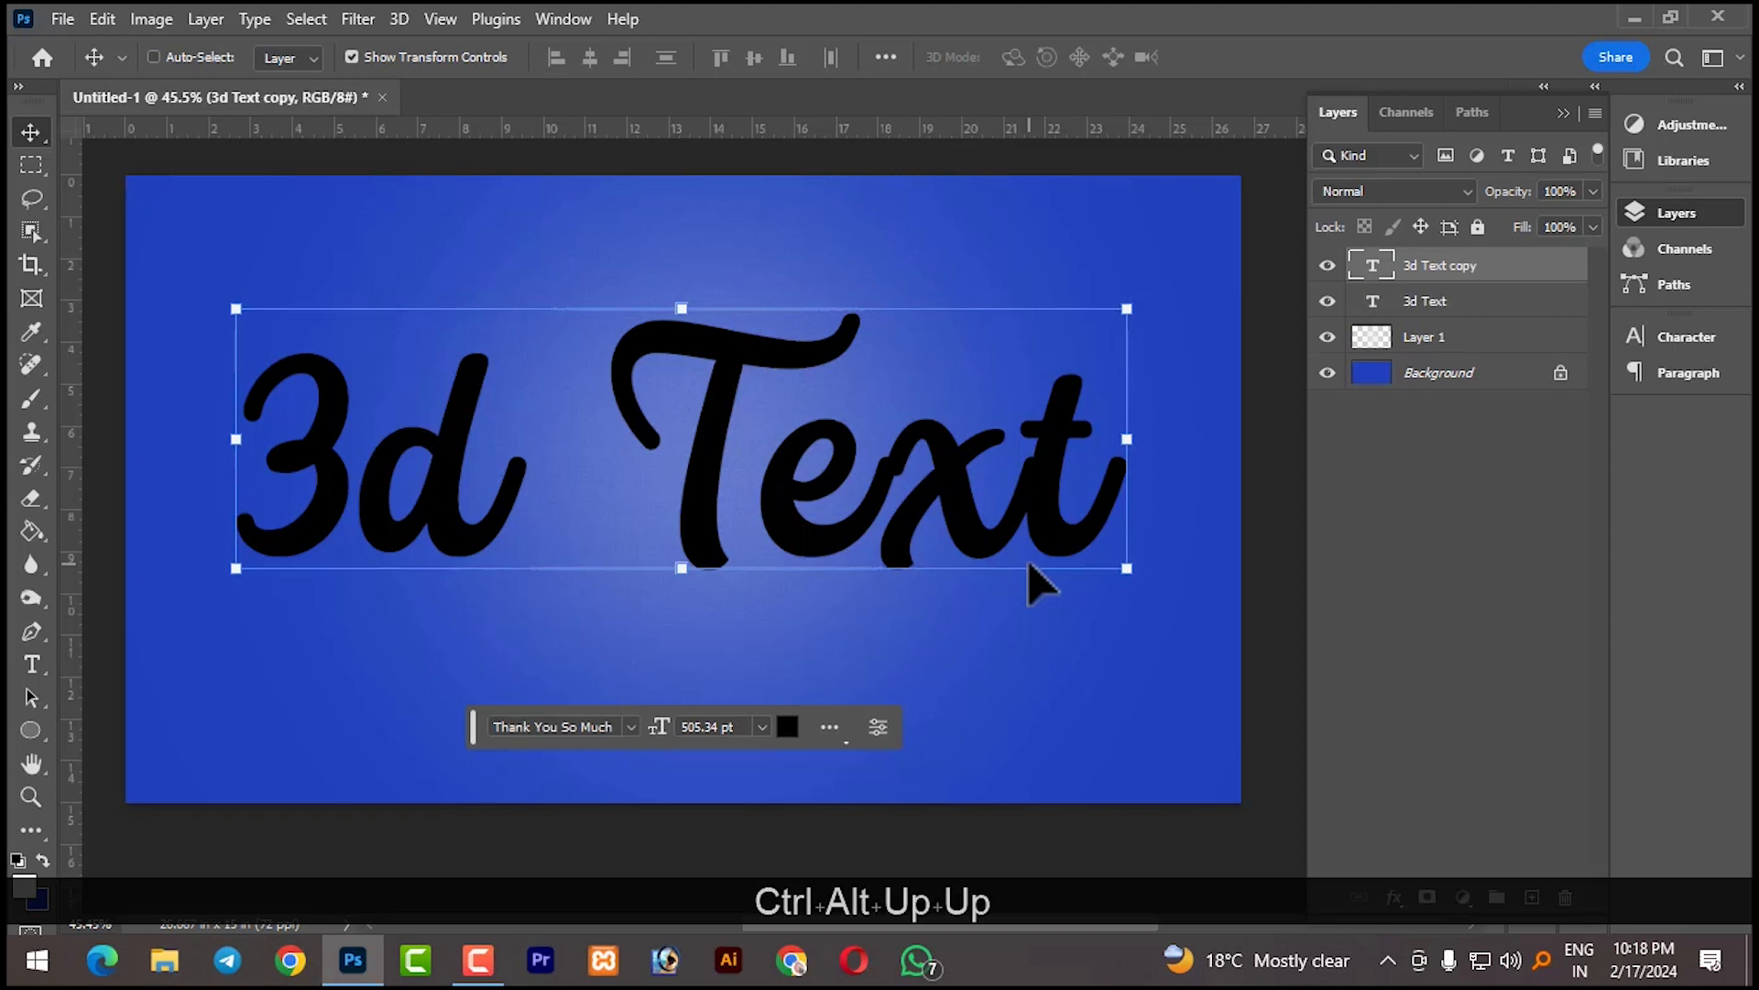
key(ctrl+alt+Up)
key(ctrl+alt+Up)
key(ctrl+alt+Left)
key(ctrl+alt+Up)
key(ctrl+alt+Left)
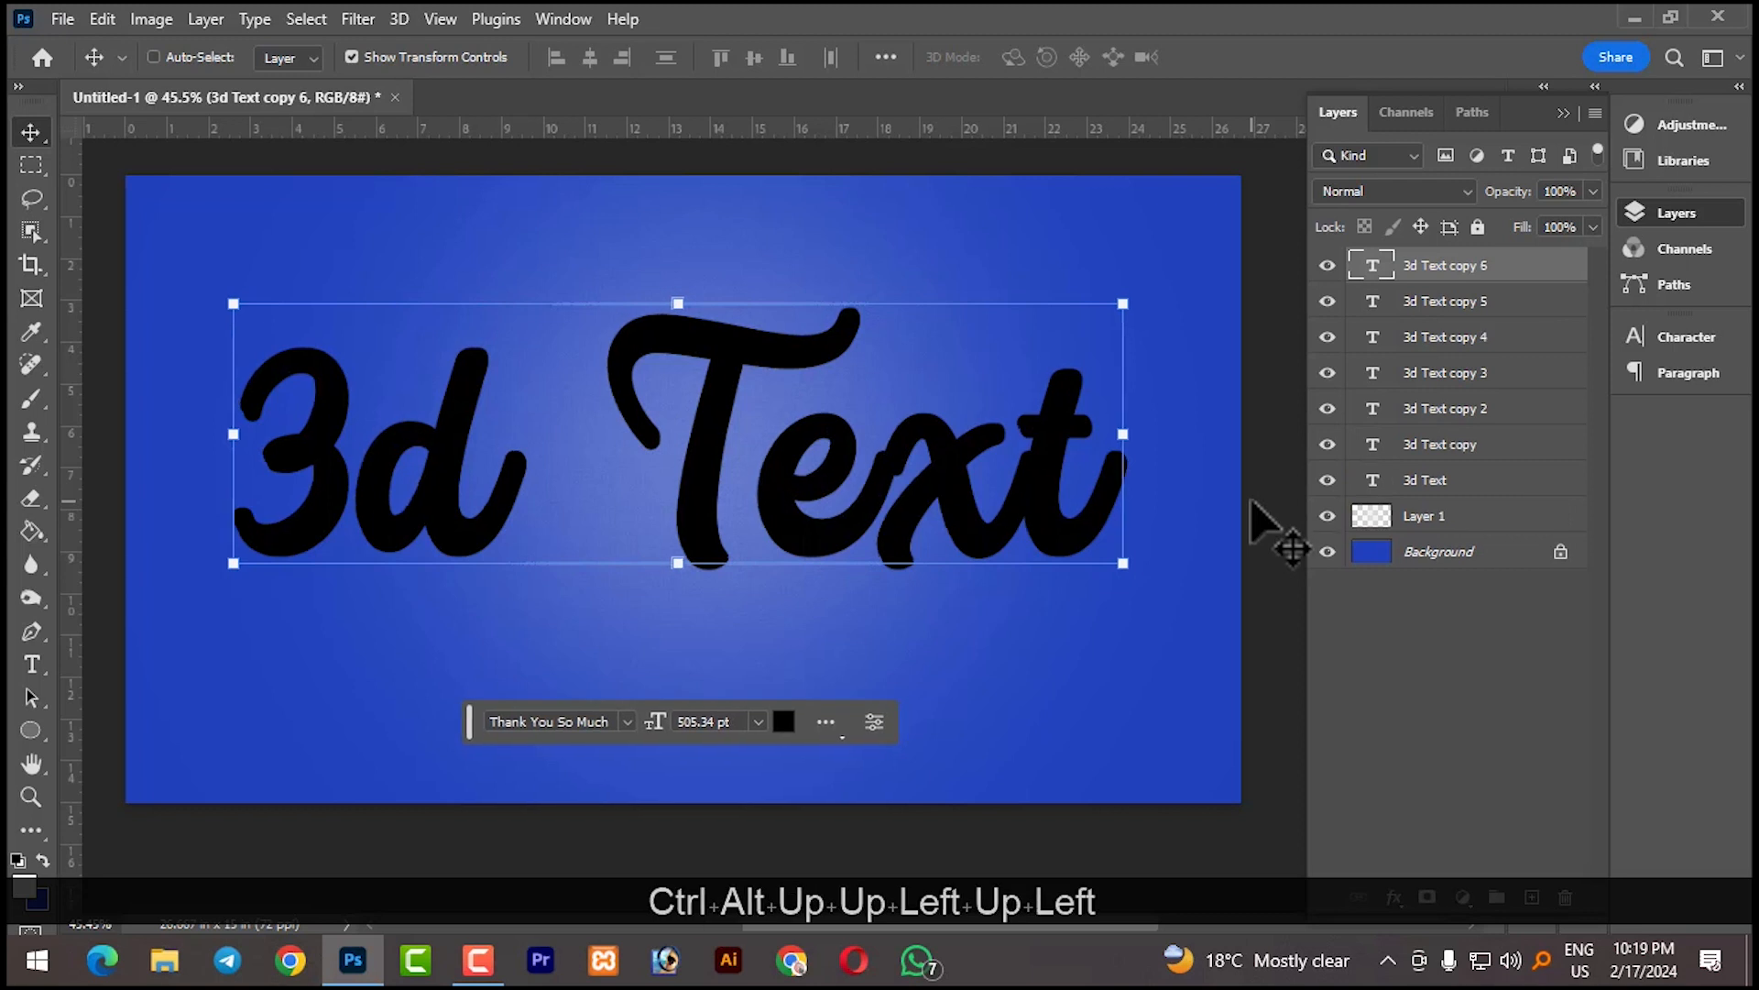
key(ctrl+alt+Left)
key(ctrl+alt+Up)
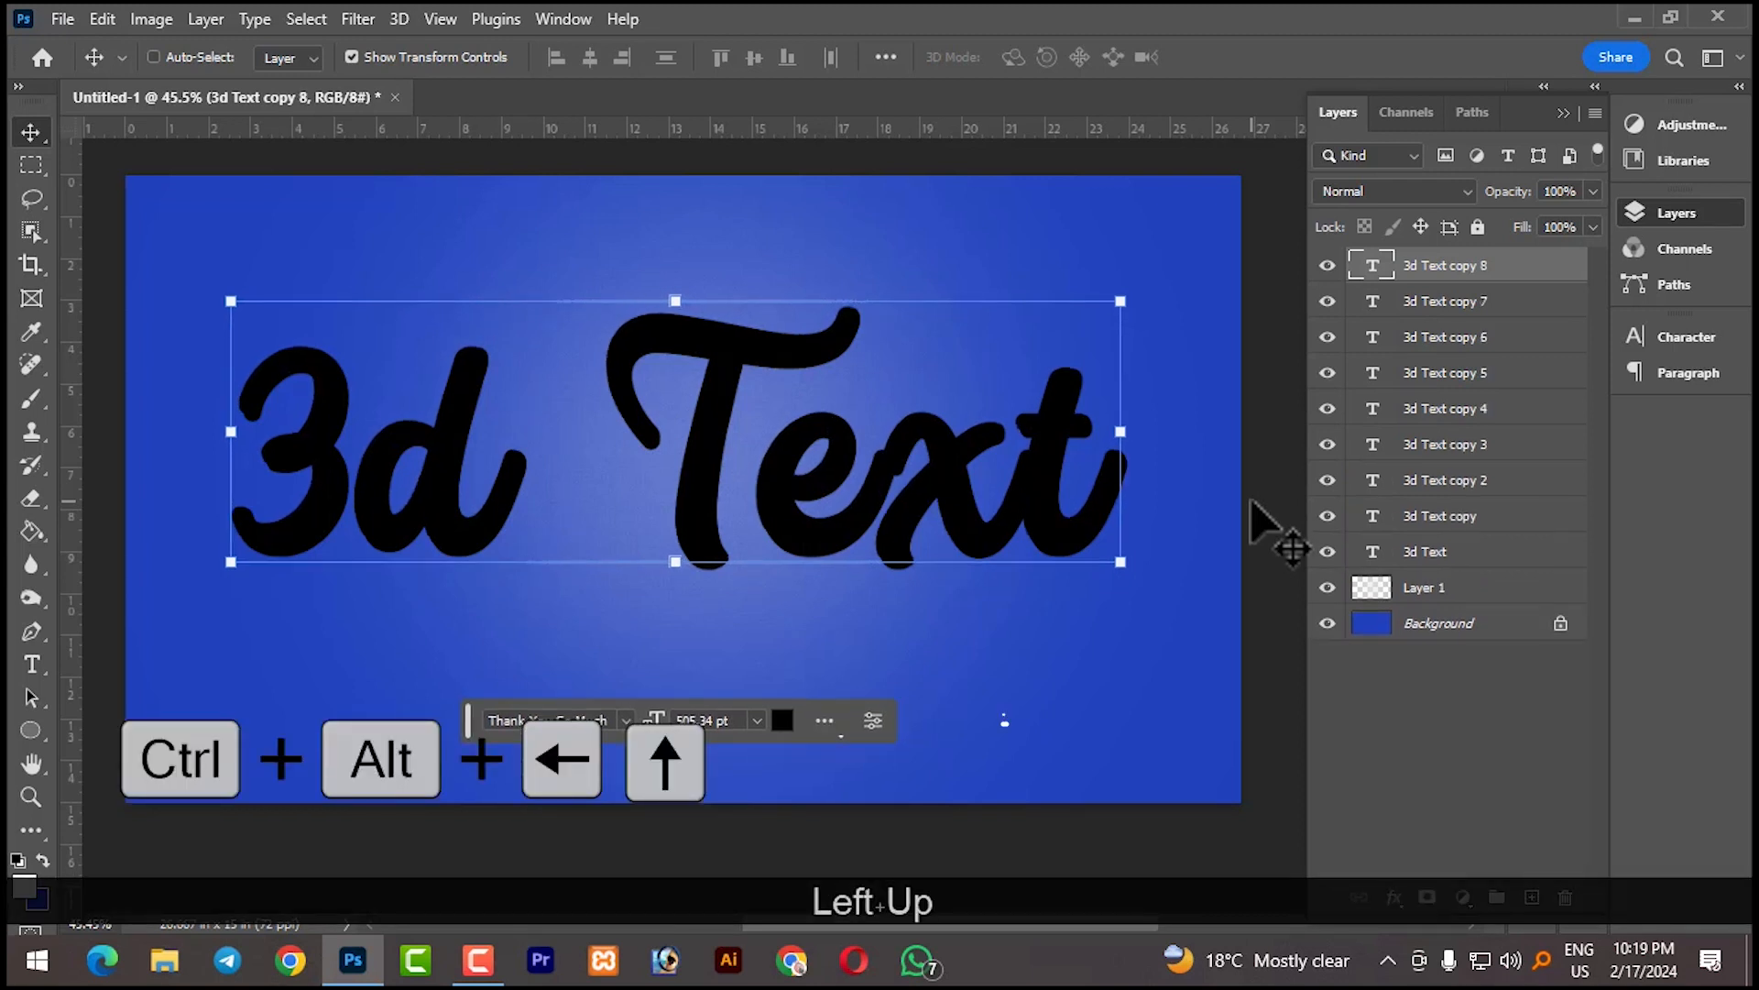
key(ctrl+alt+Up)
key(ctrl+alt+Left)
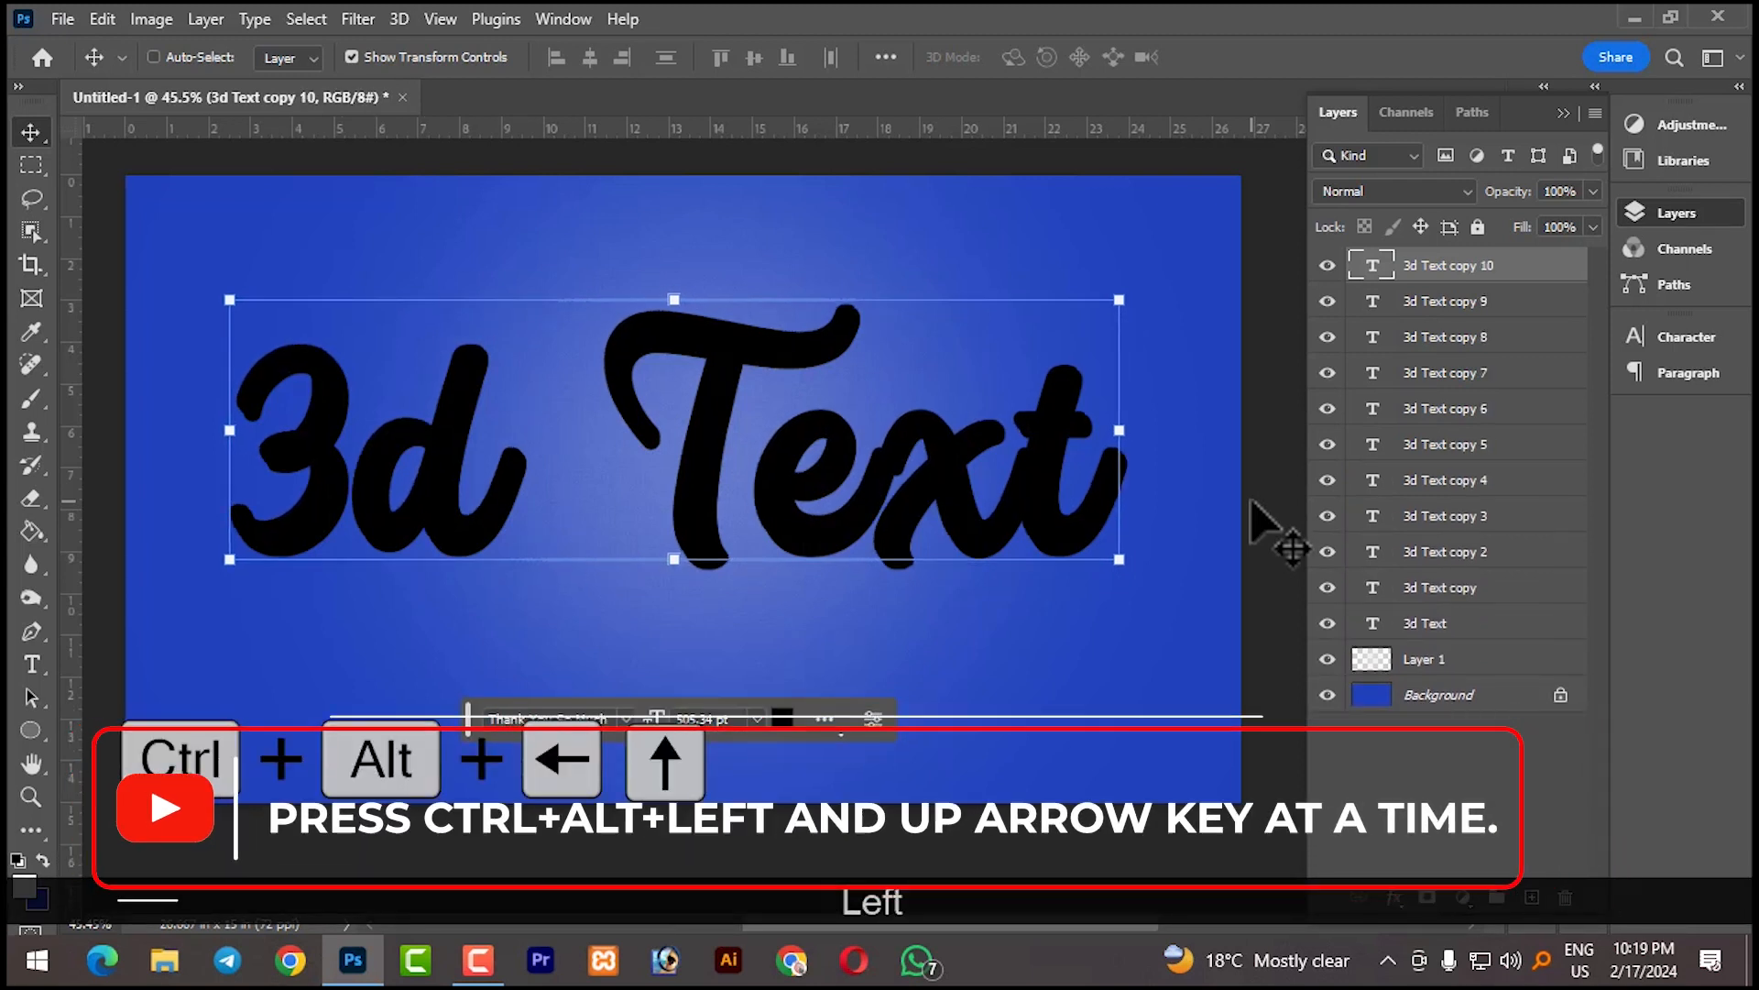
key(ctrl+alt+Up)
key(ctrl+alt+Up)
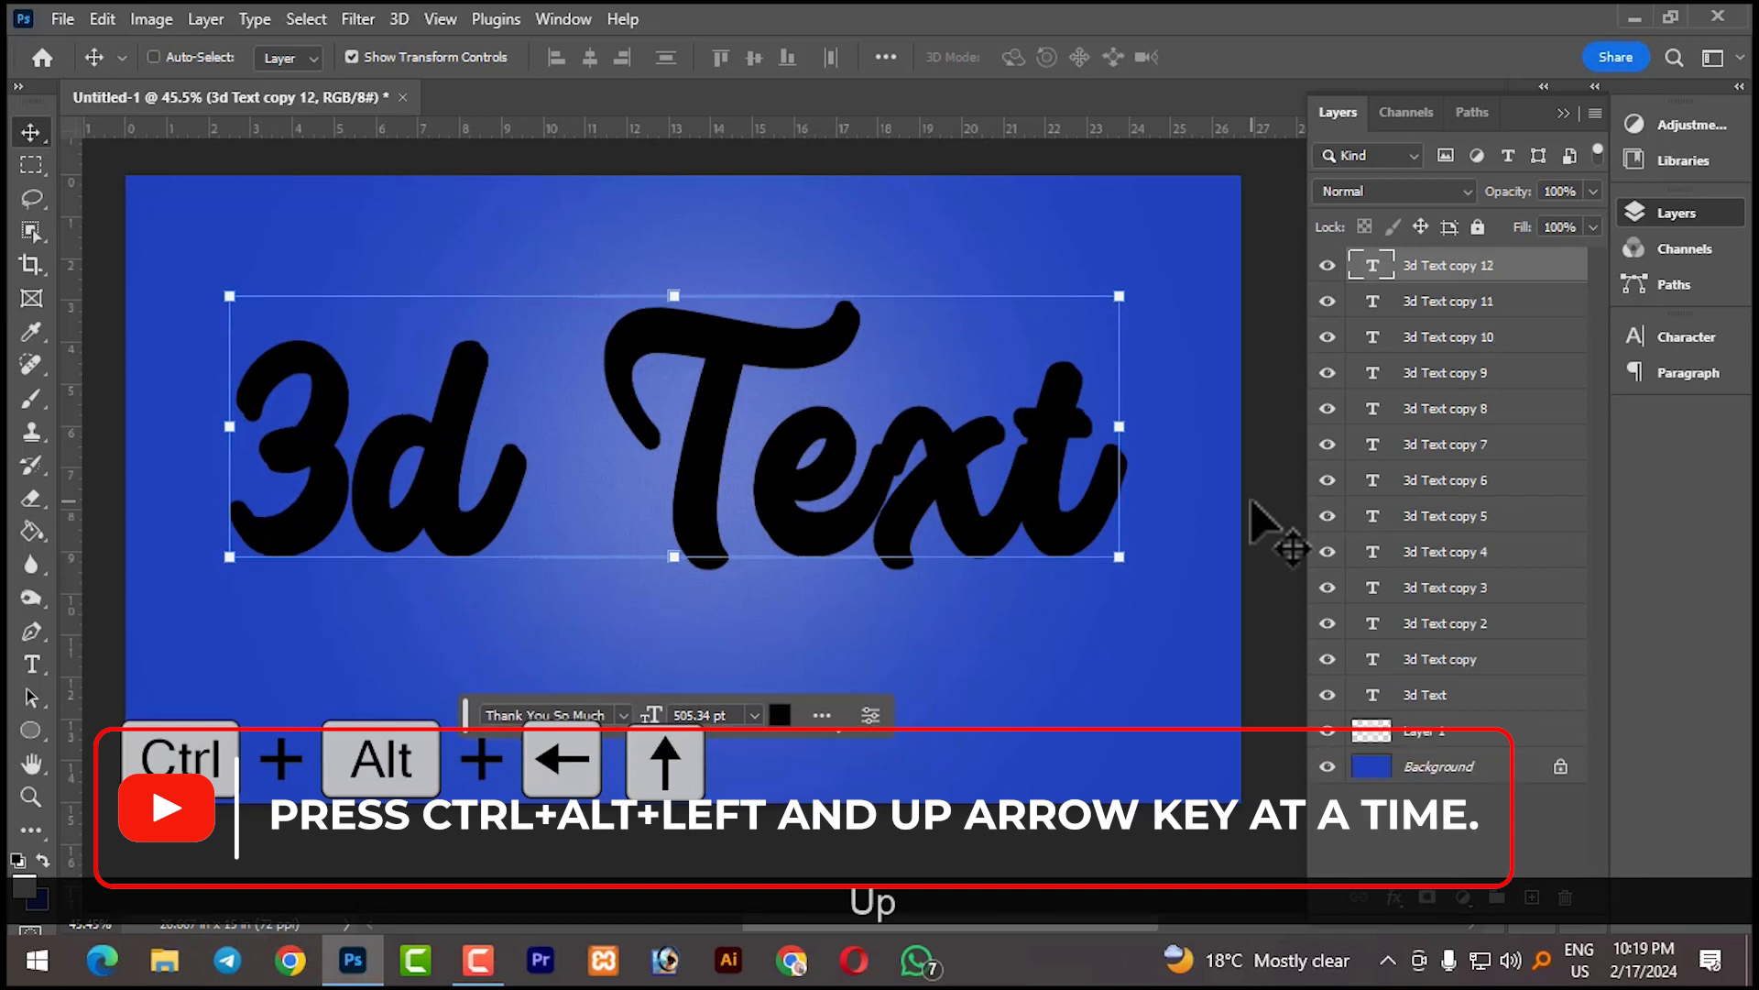
key(ctrl+alt+Left)
key(ctrl+alt+Left)
key(ctrl+alt+Left)
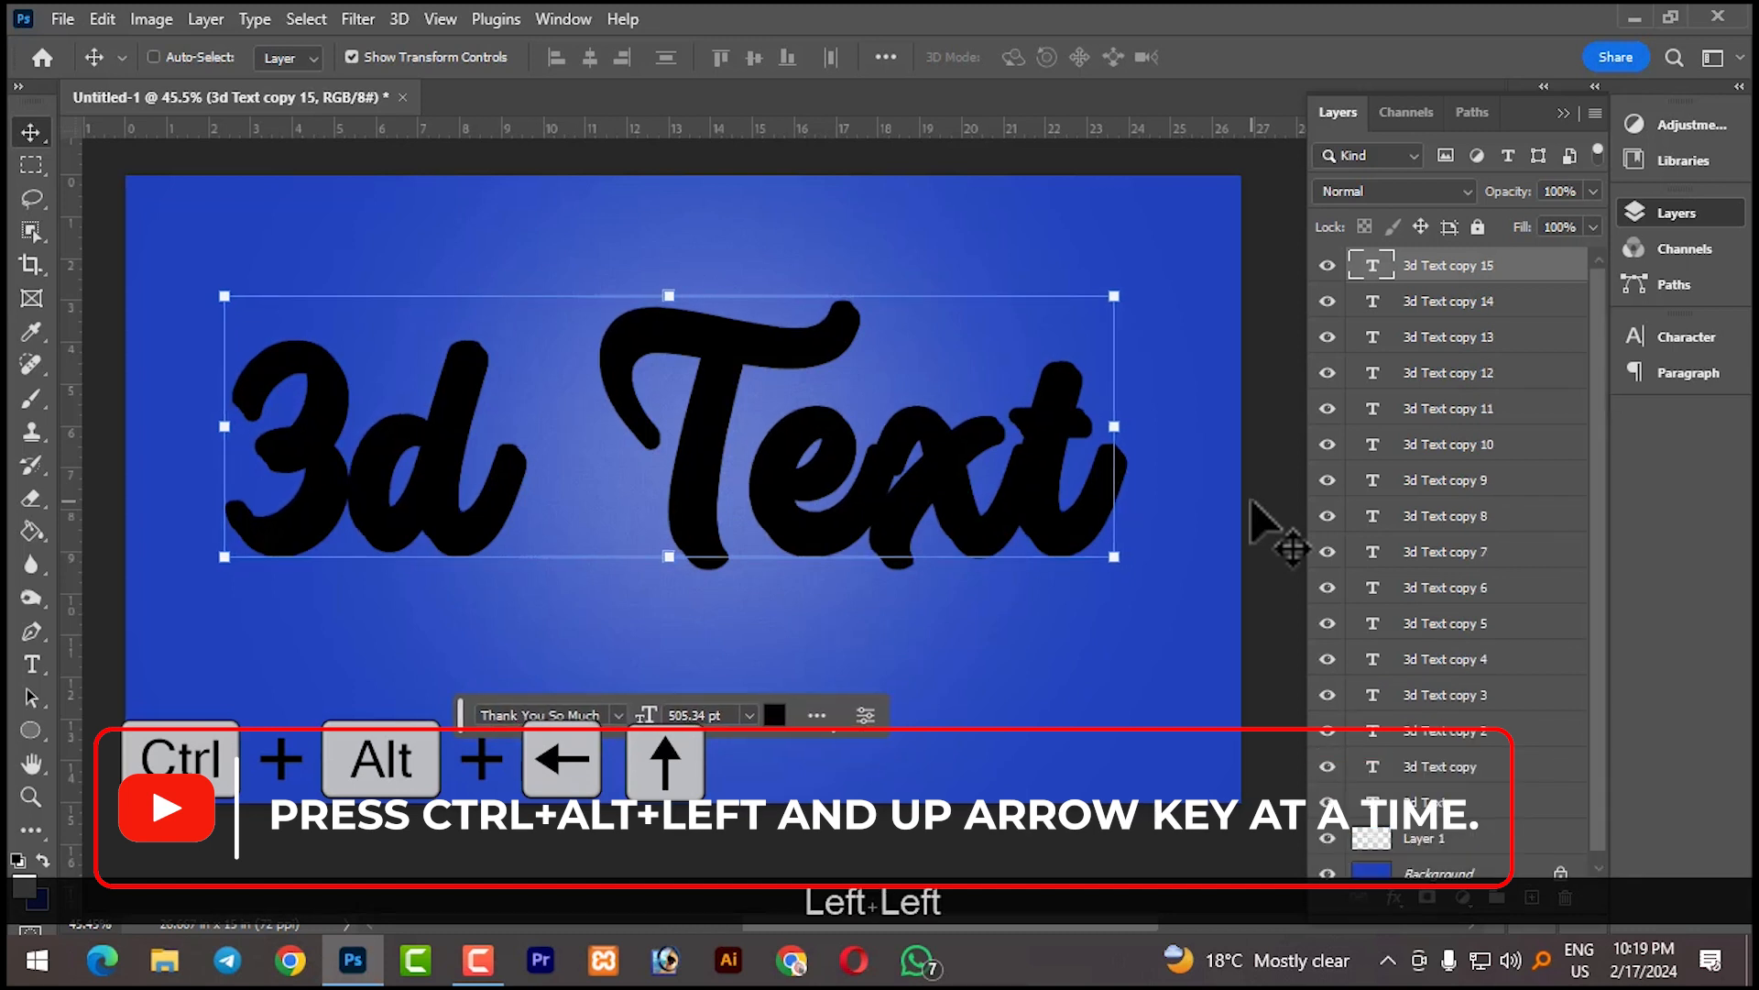
key(ctrl+alt+Up)
key(ctrl+alt+Up)
key(ctrl+alt+Left)
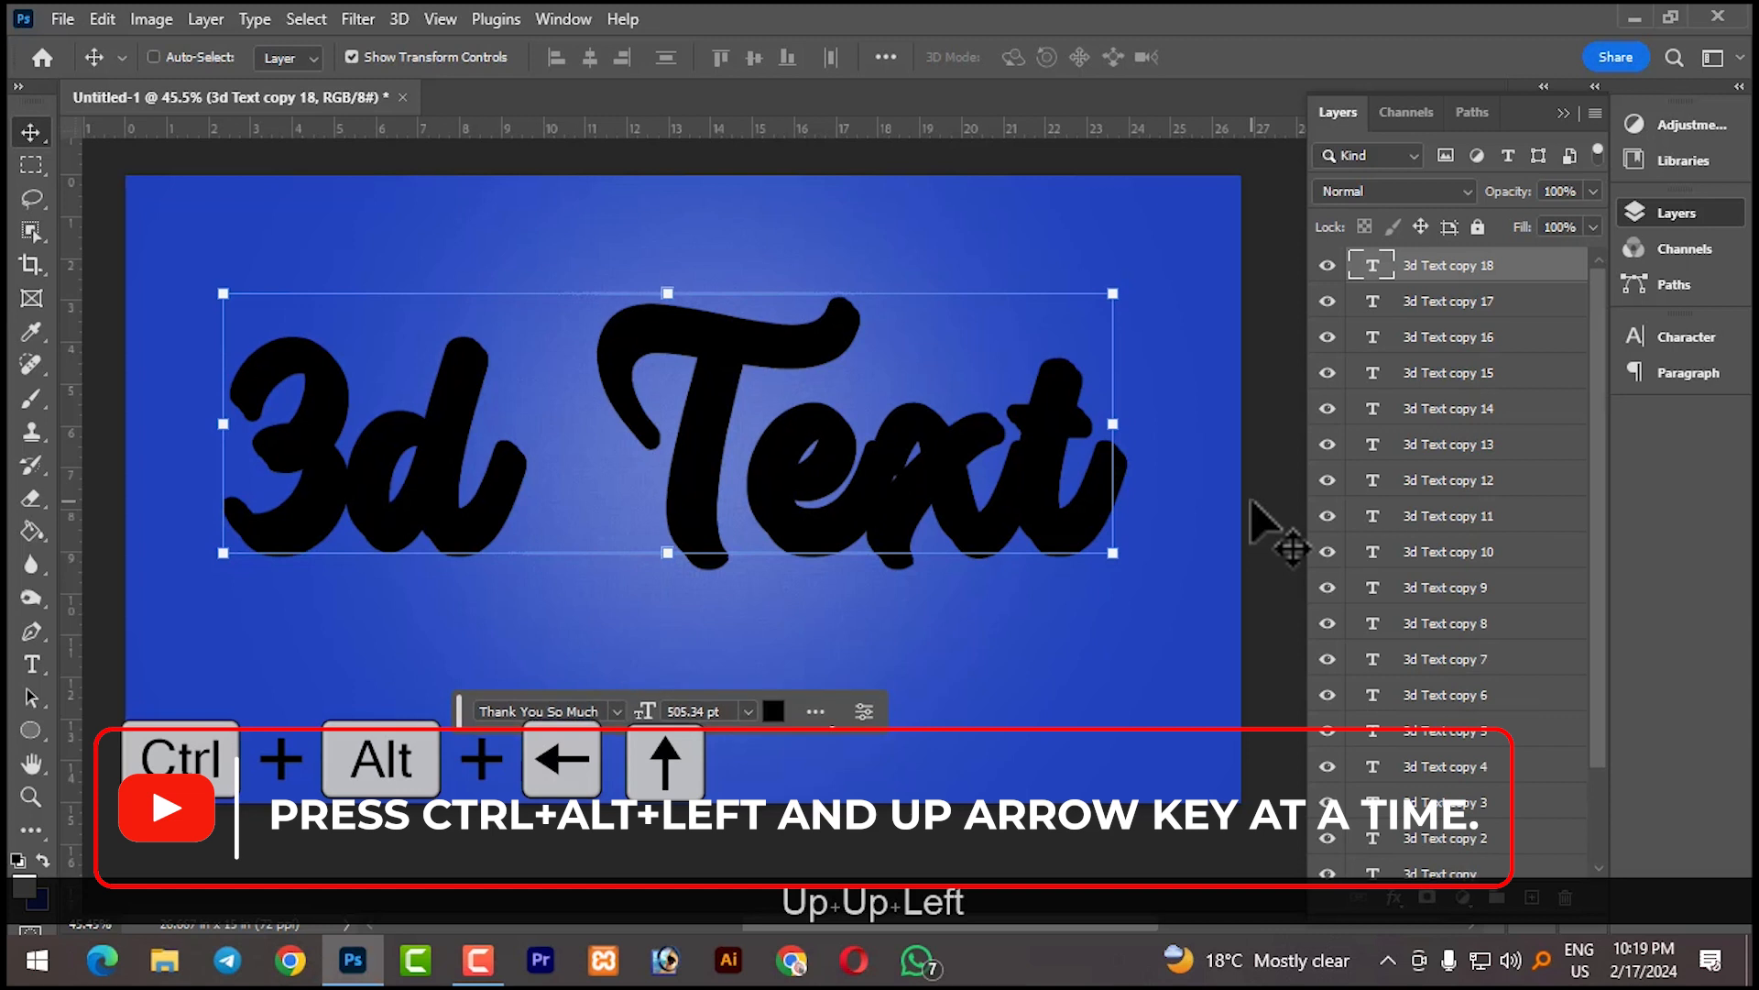
key(ctrl+alt+Up)
key(ctrl+alt+Left)
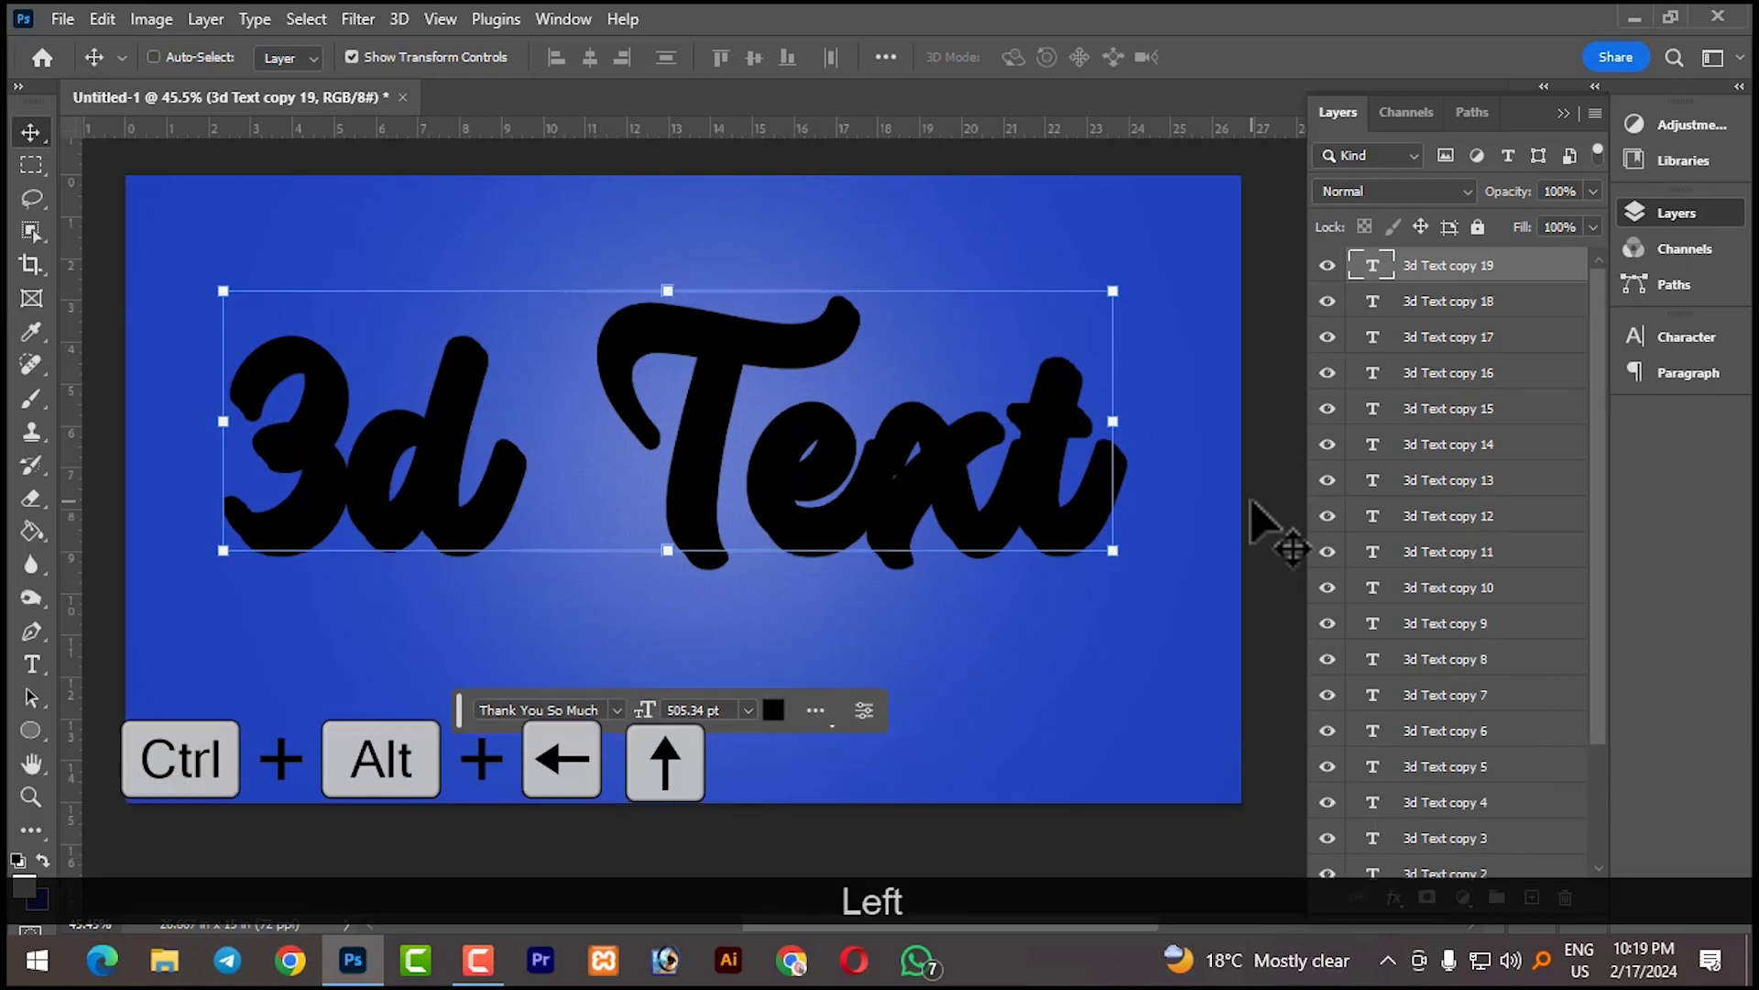
key(ctrl+alt+Up)
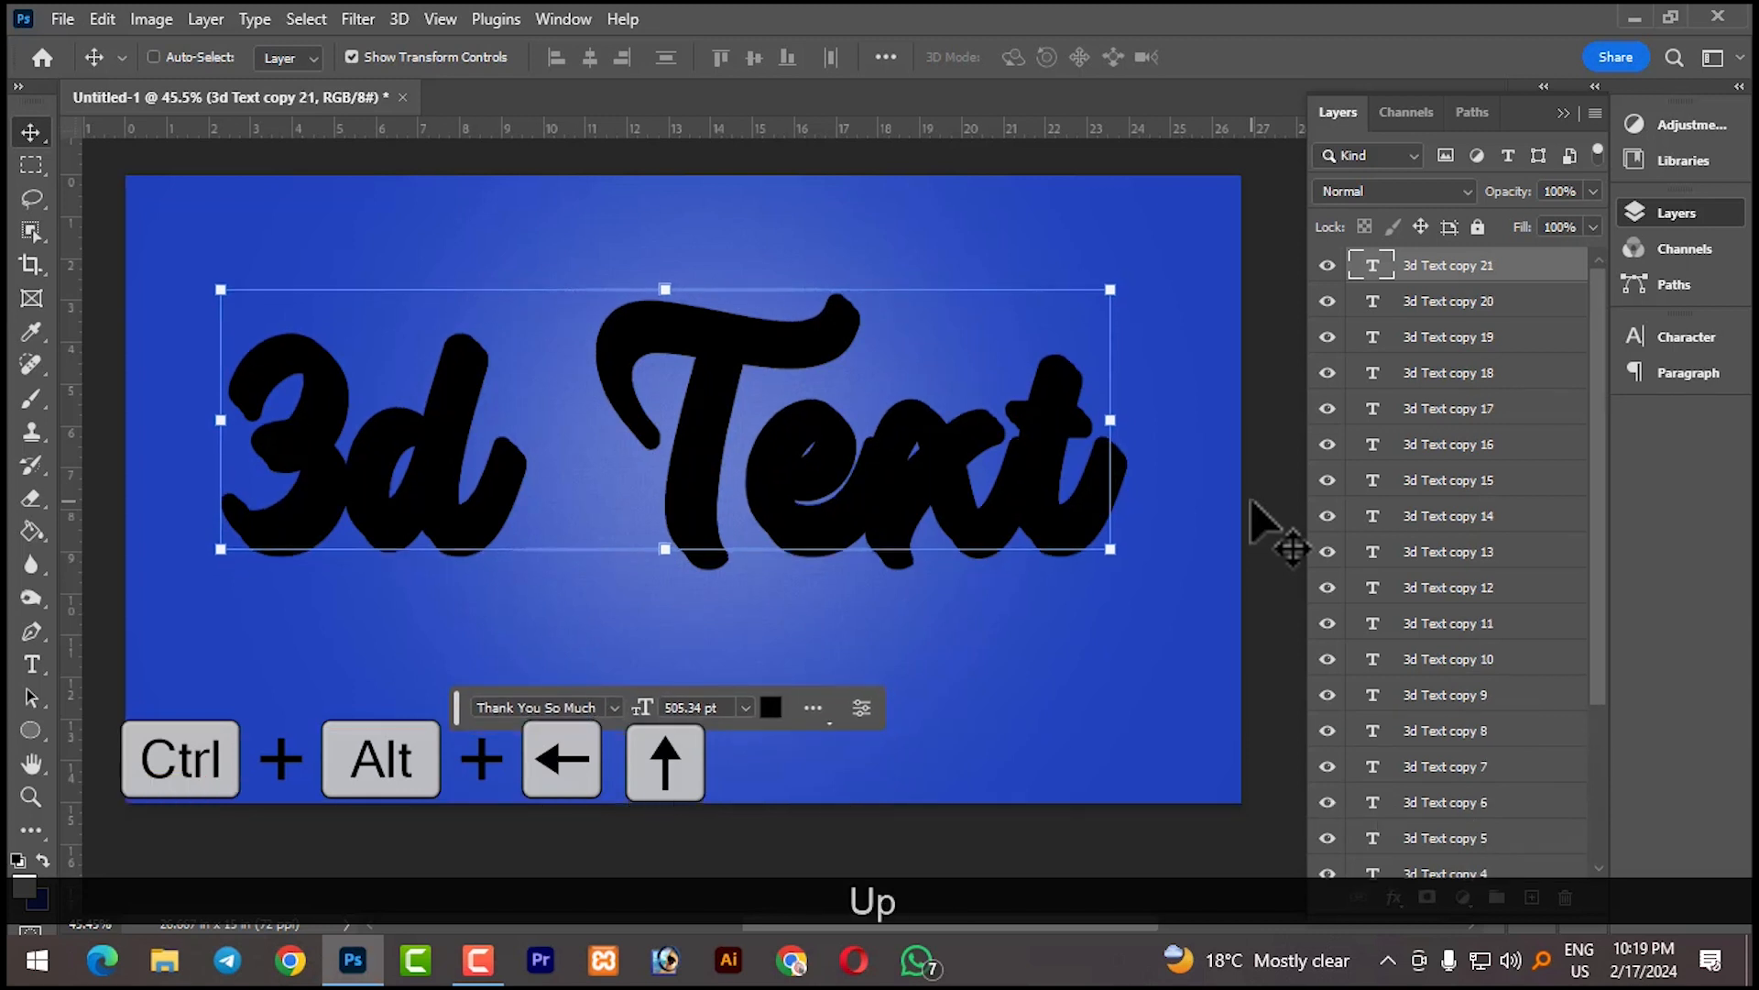
key(ctrl+alt+Up)
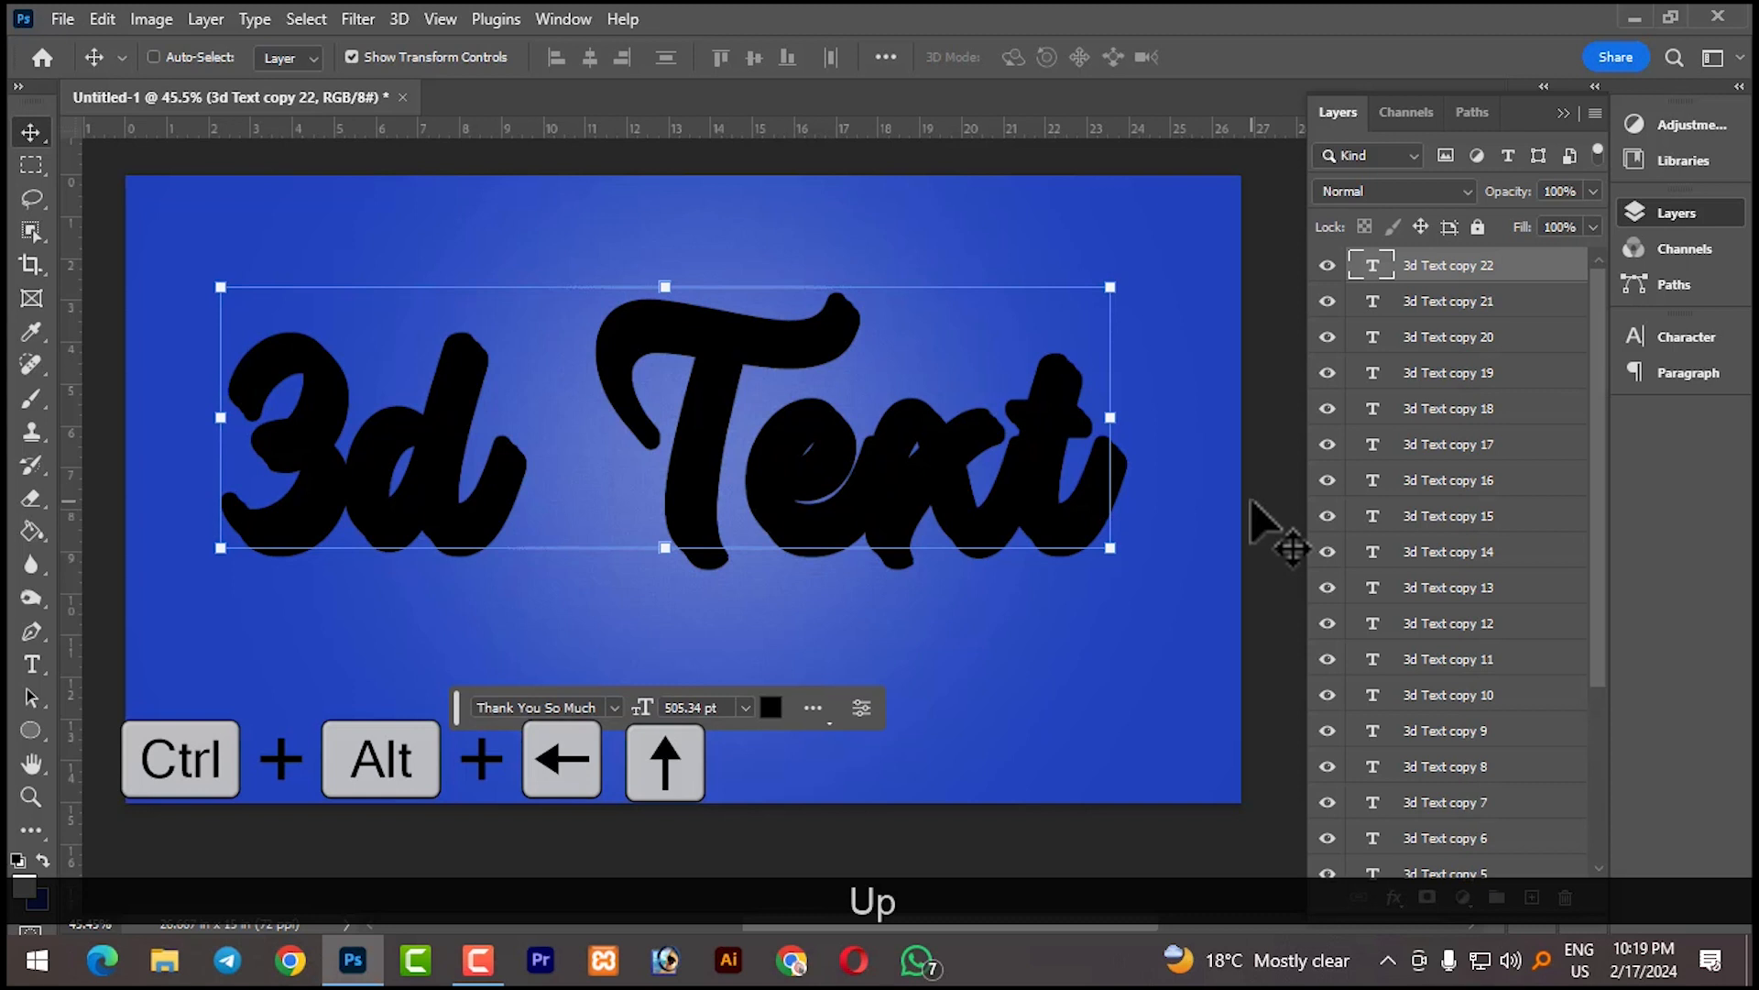
key(ctrl+alt+Up)
key(ctrl+alt+Up)
key(ctrl+alt+Up)
key(ctrl+alt+Up)
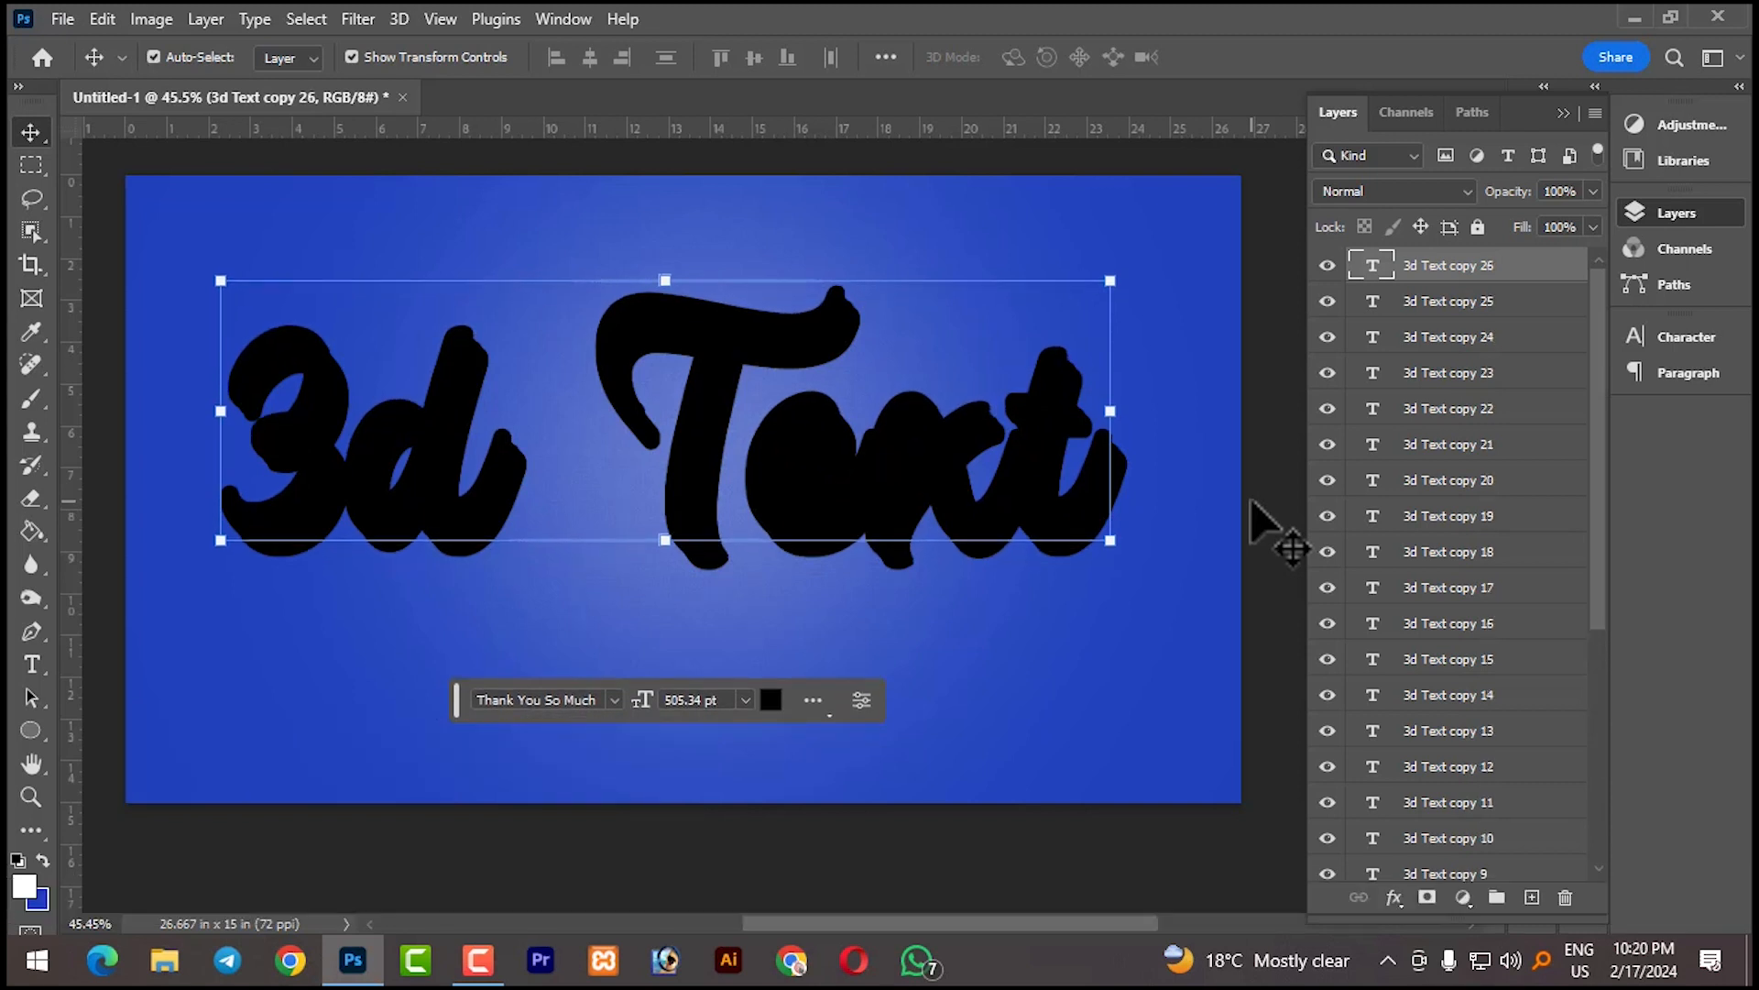
- Hide the layer 3d Text copy 26 and apply a Bevel & Emboss effect to 3d Text copy 25
click(1327, 266)
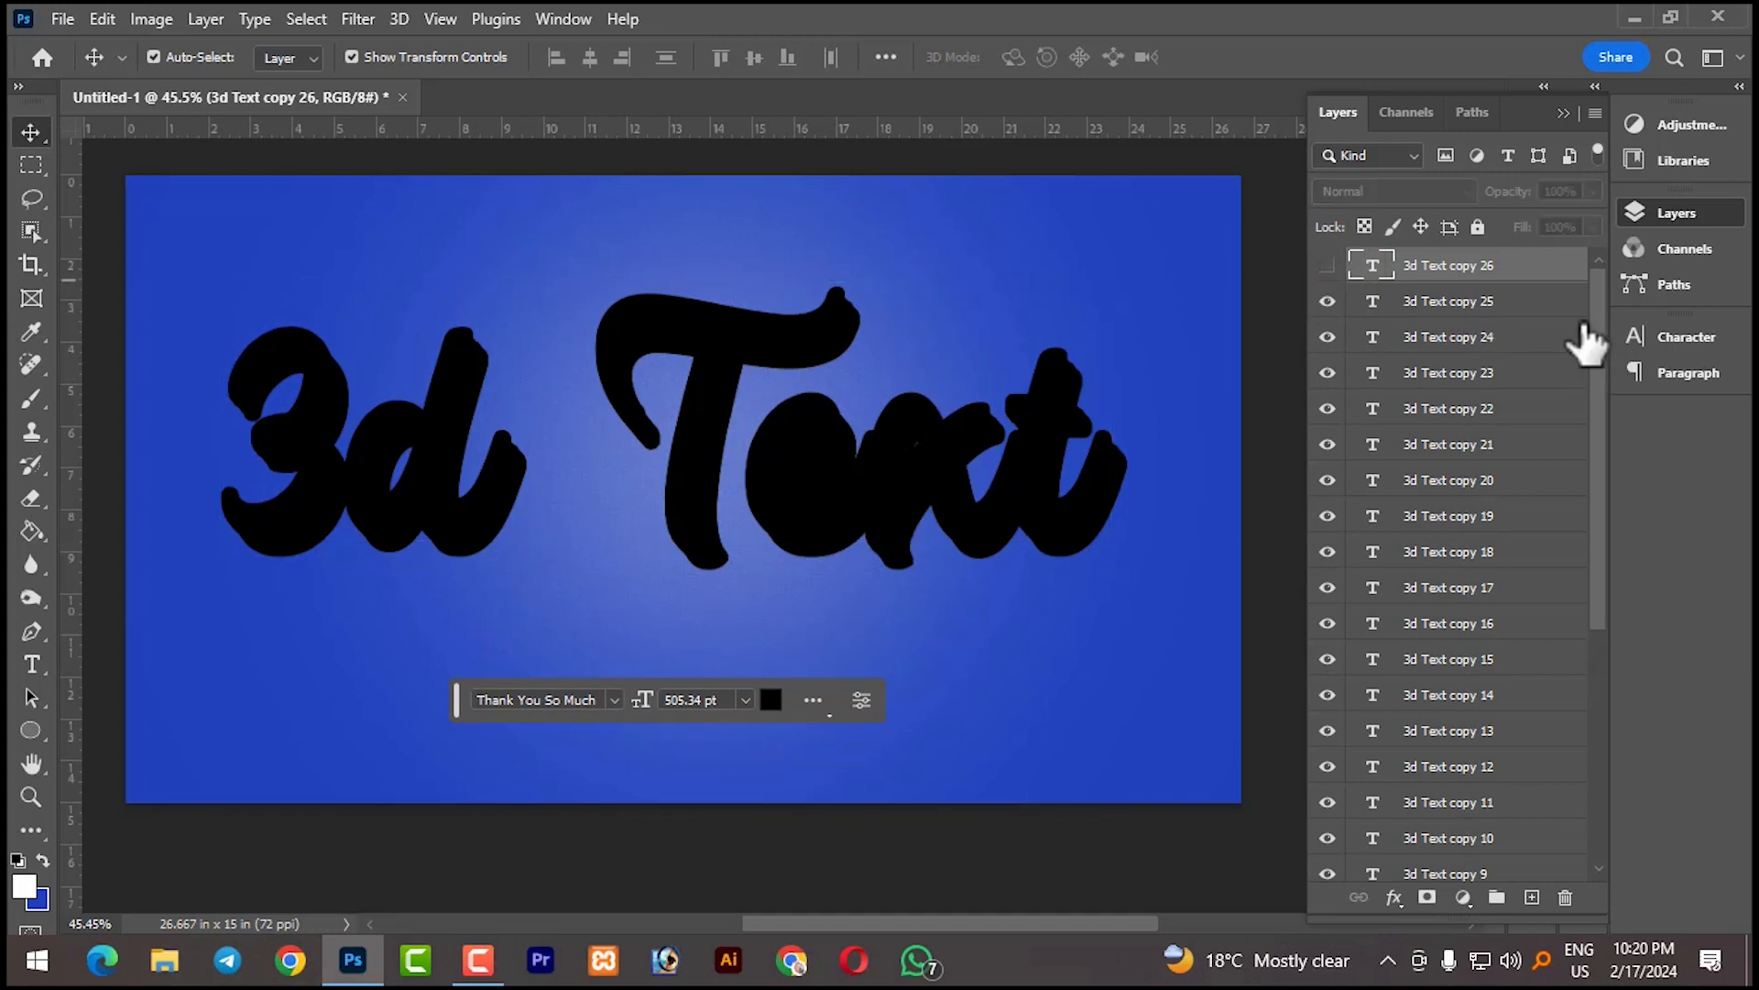
click(1469, 312)
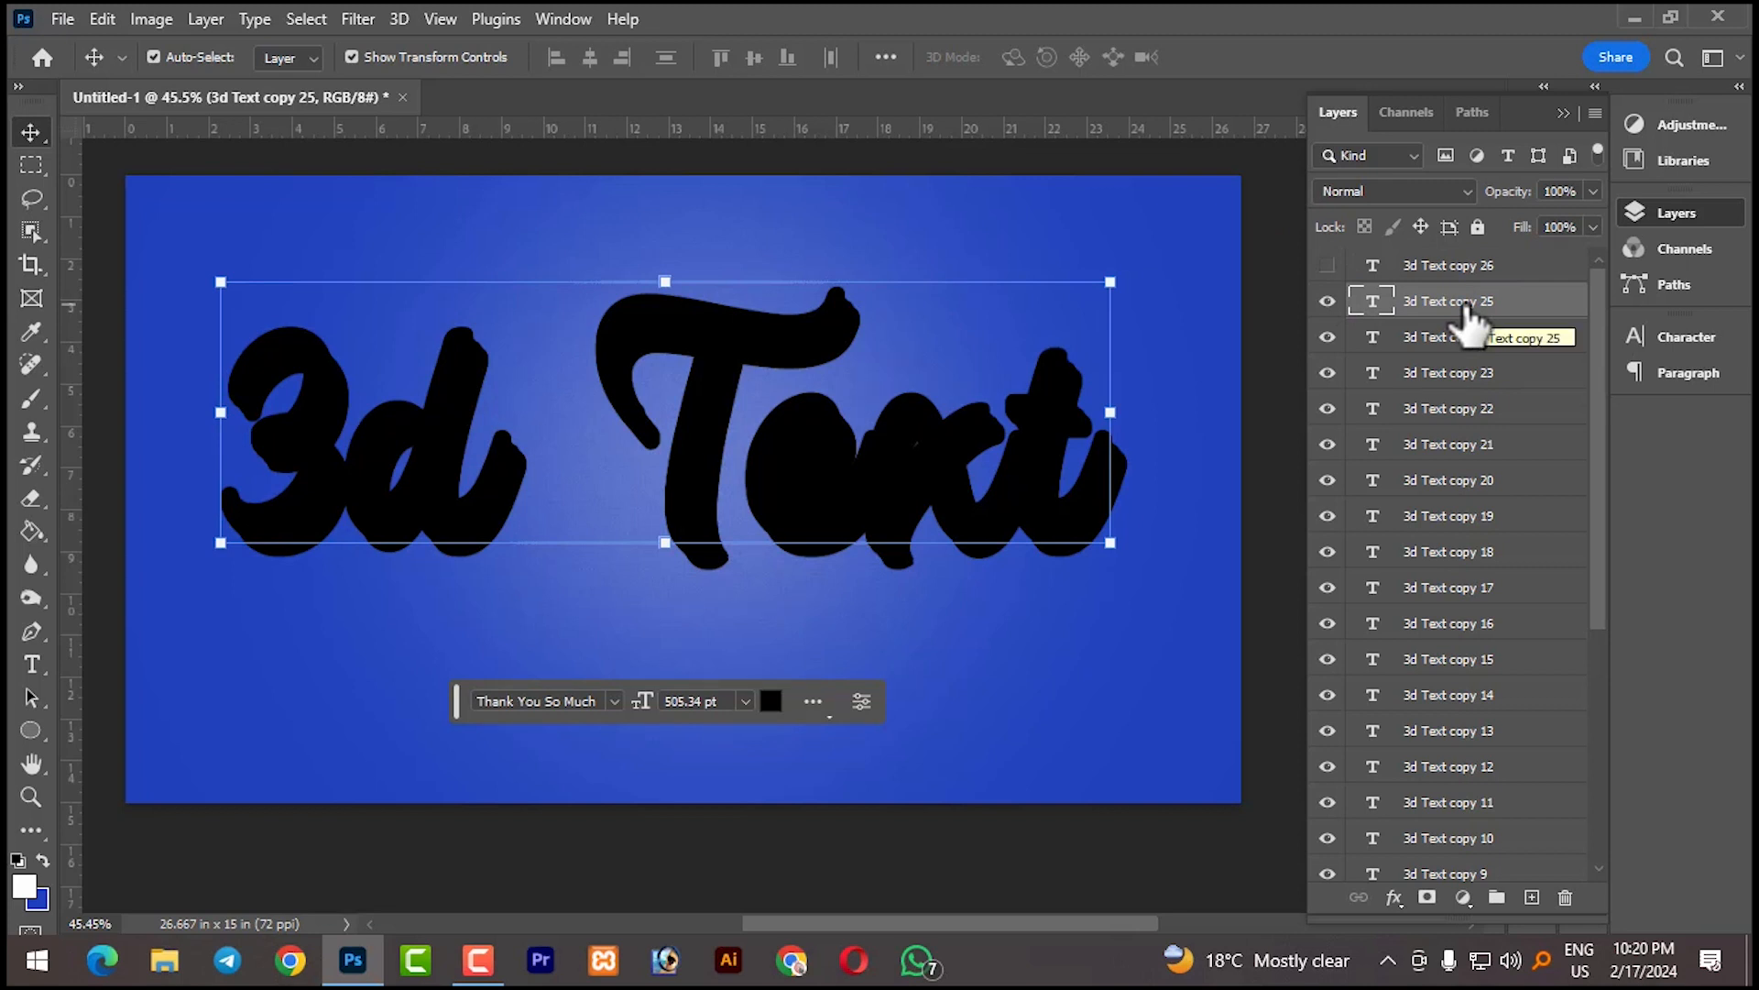
click(1393, 899)
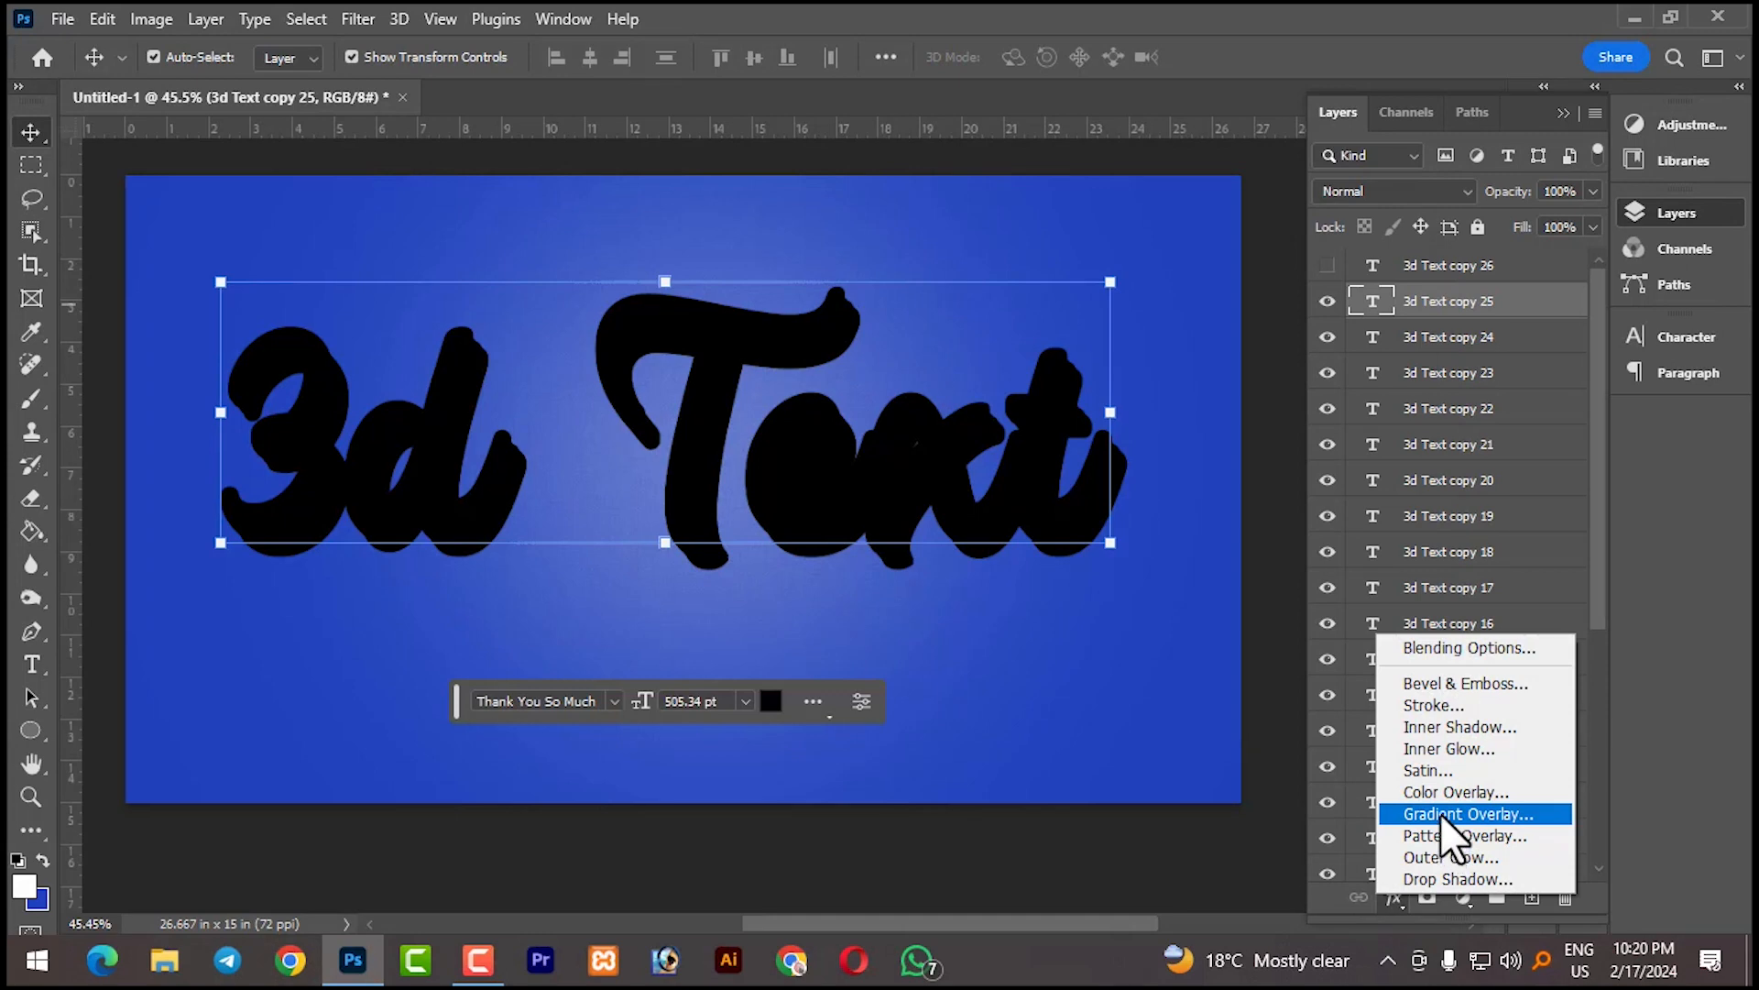
click(1449, 651)
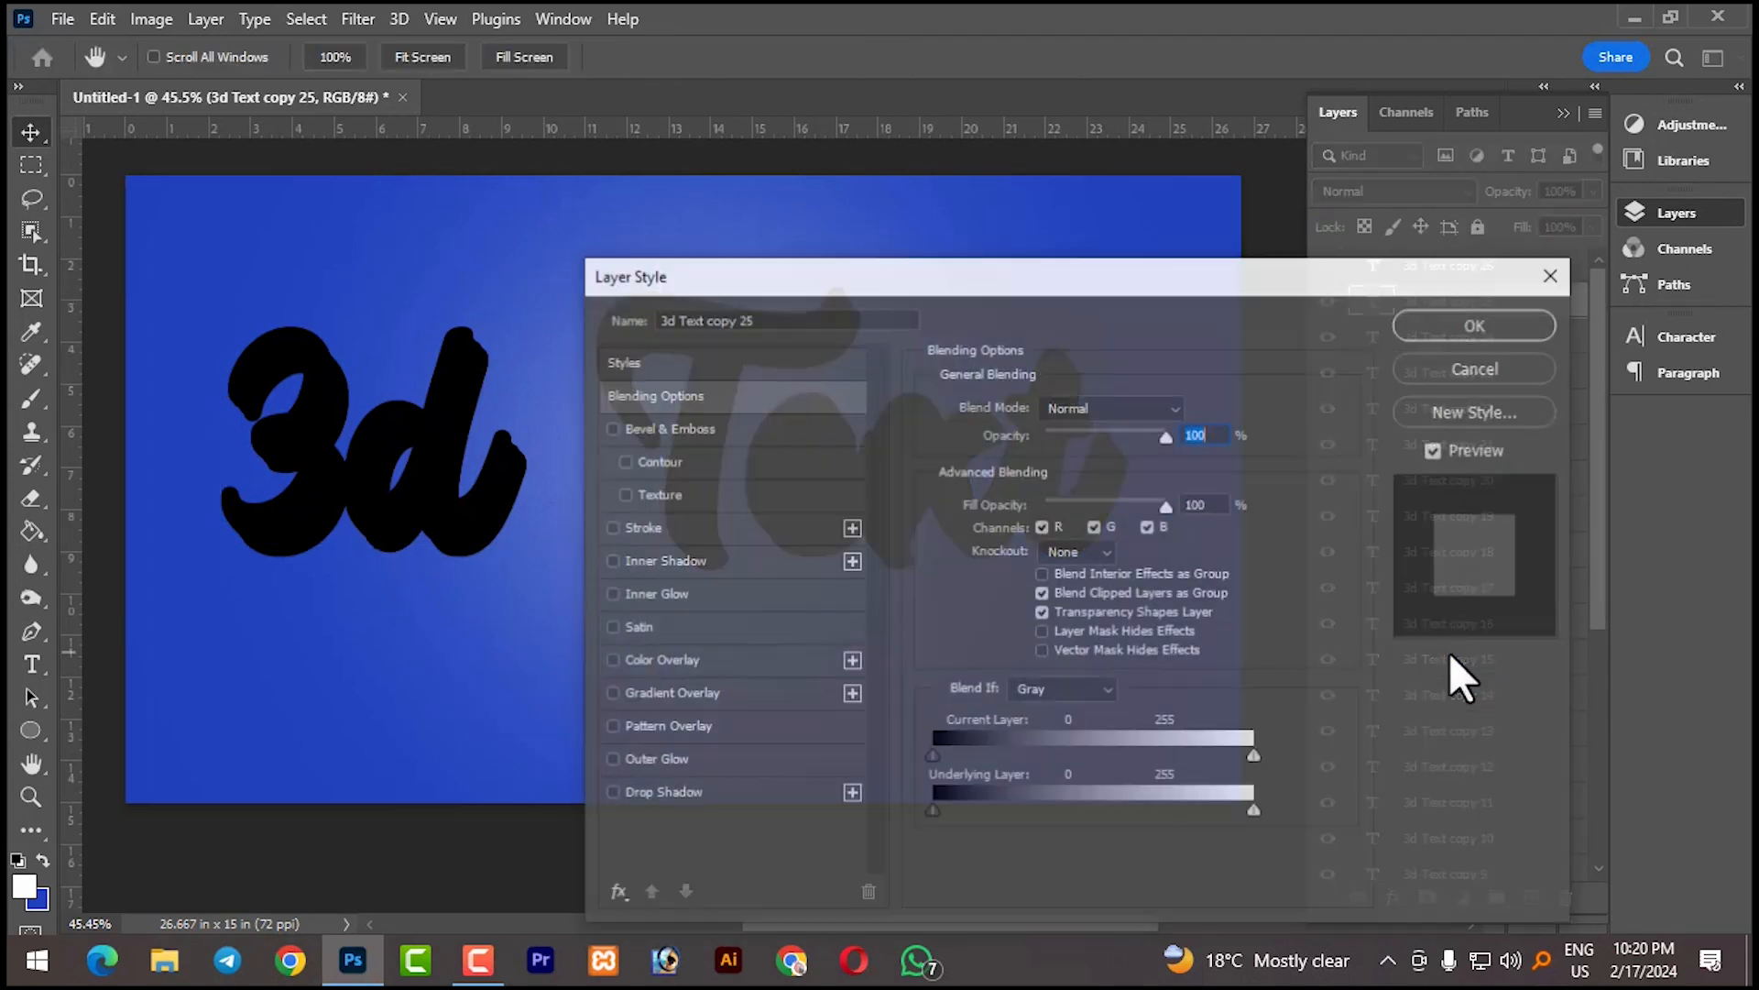
drag(881, 284, 1361, 186)
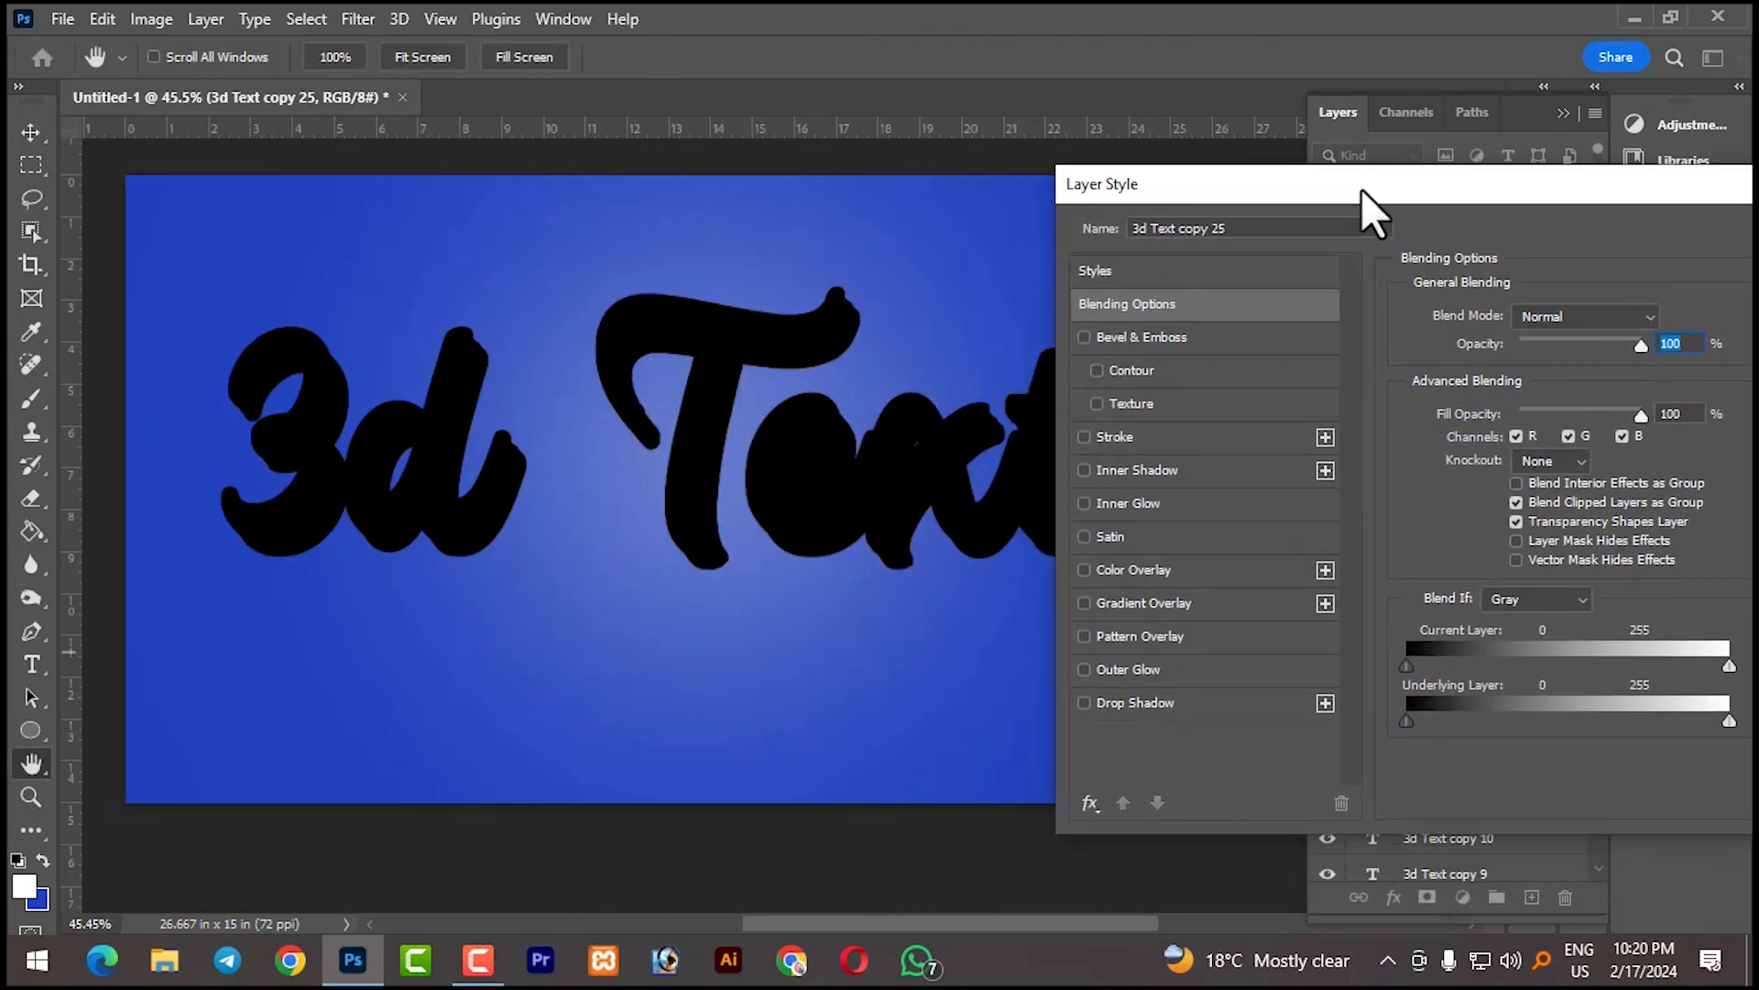
click(1089, 338)
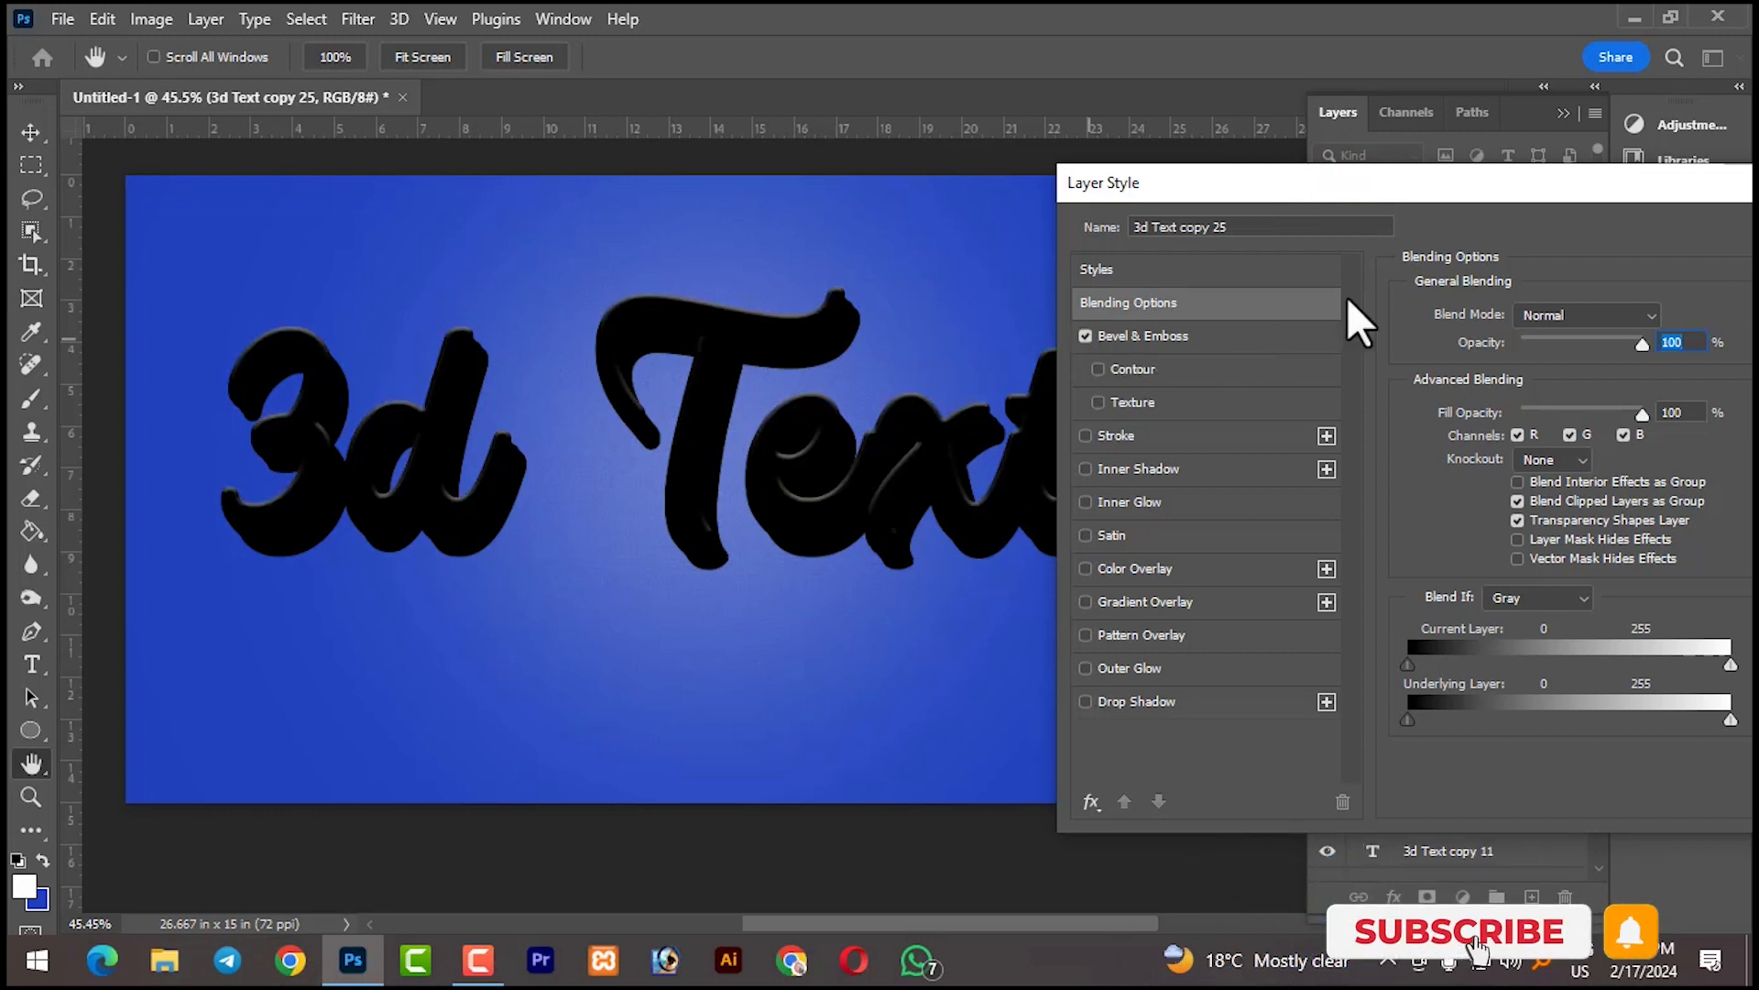
- Add an orange #df7c11 Color Overlay at 100% opacity to 3d Text copy 25 and apply the layer style
drag(1525, 183, 1518, 144)
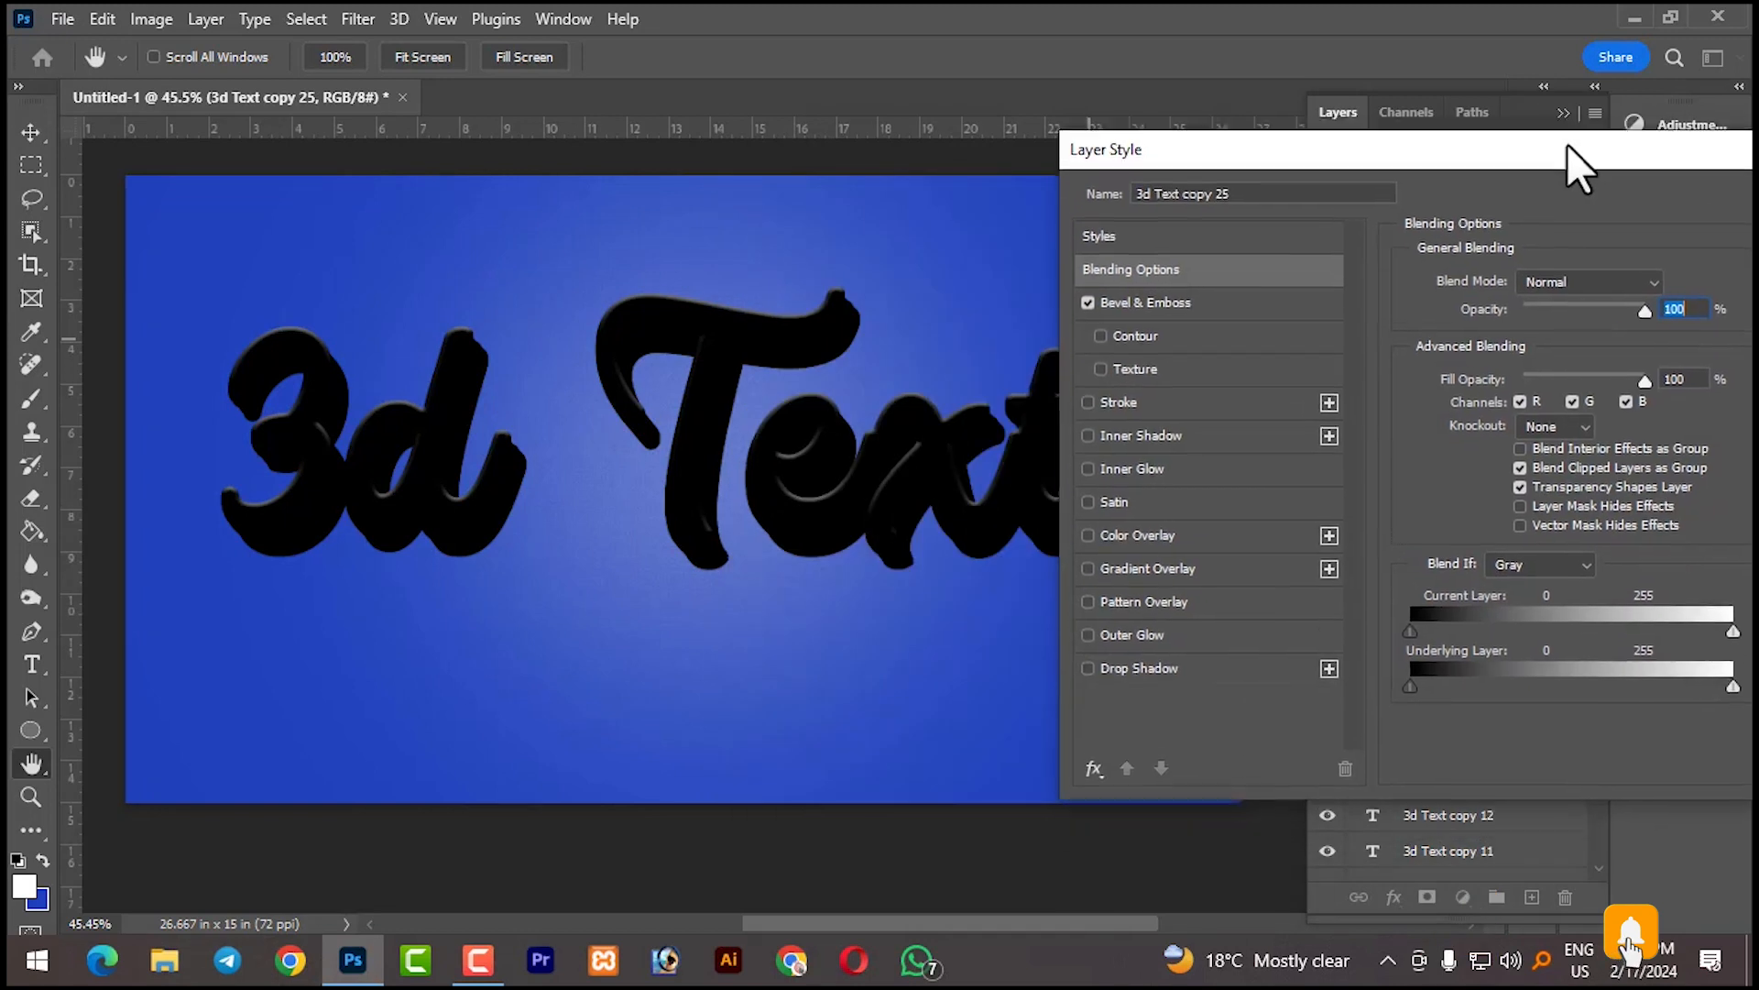
click(1123, 526)
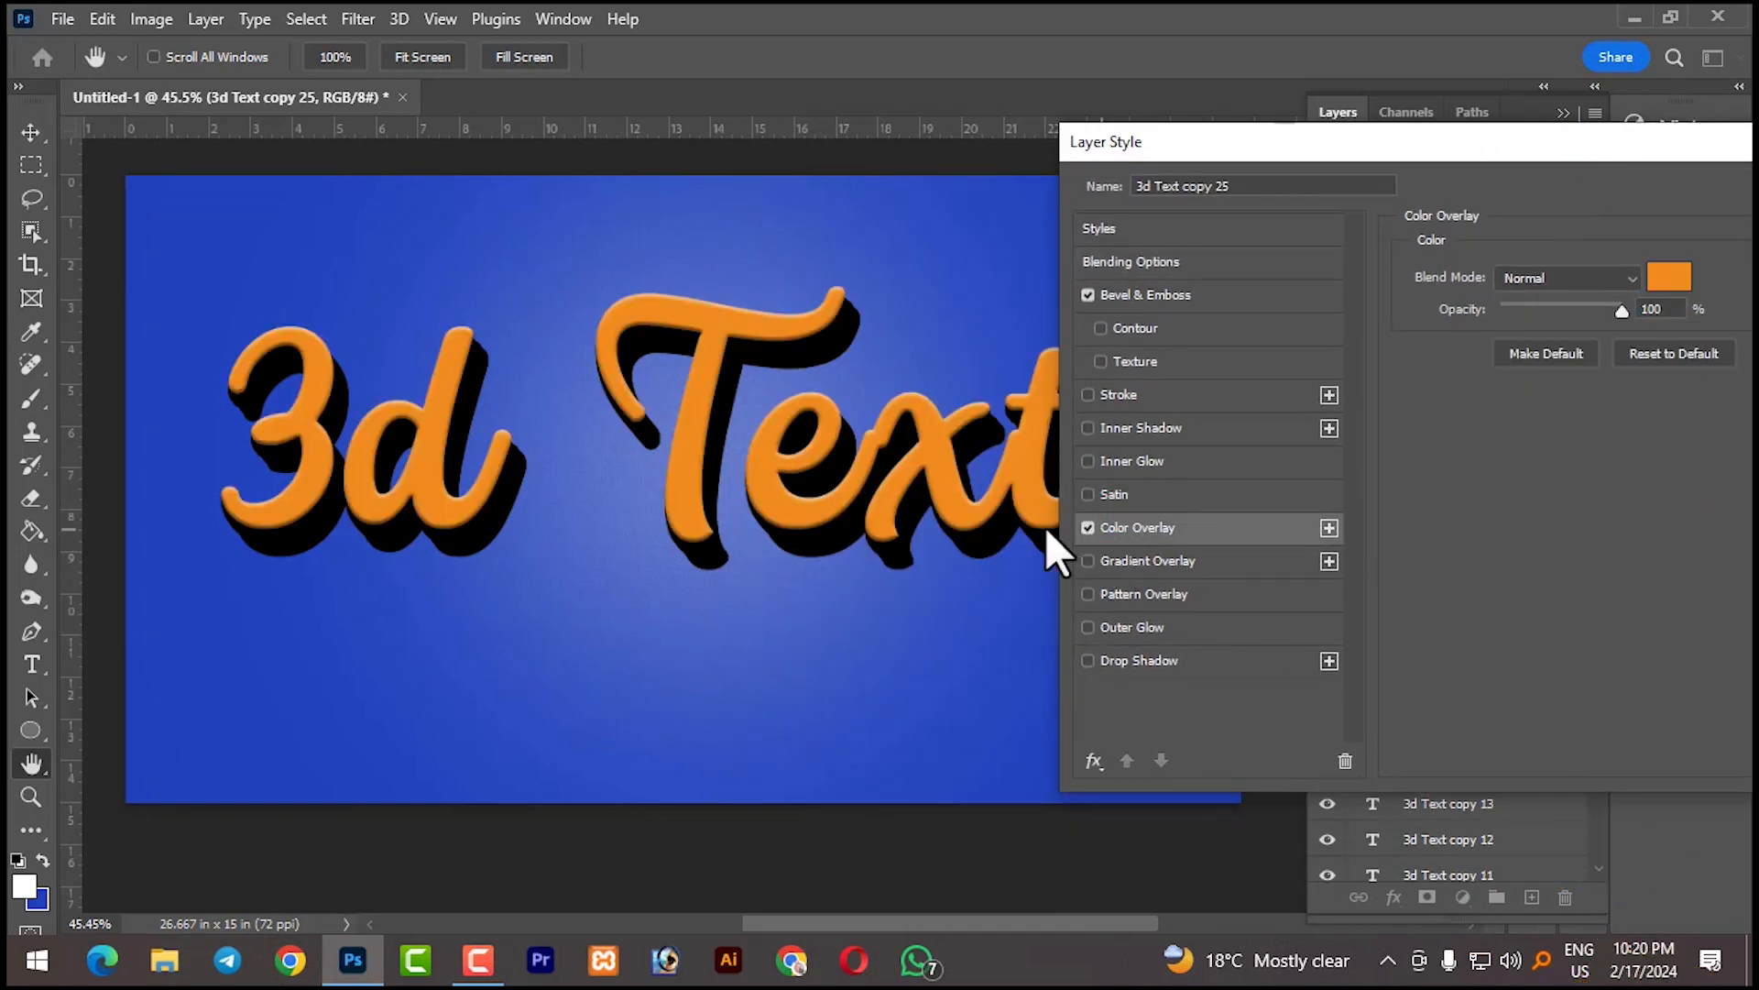
click(1669, 279)
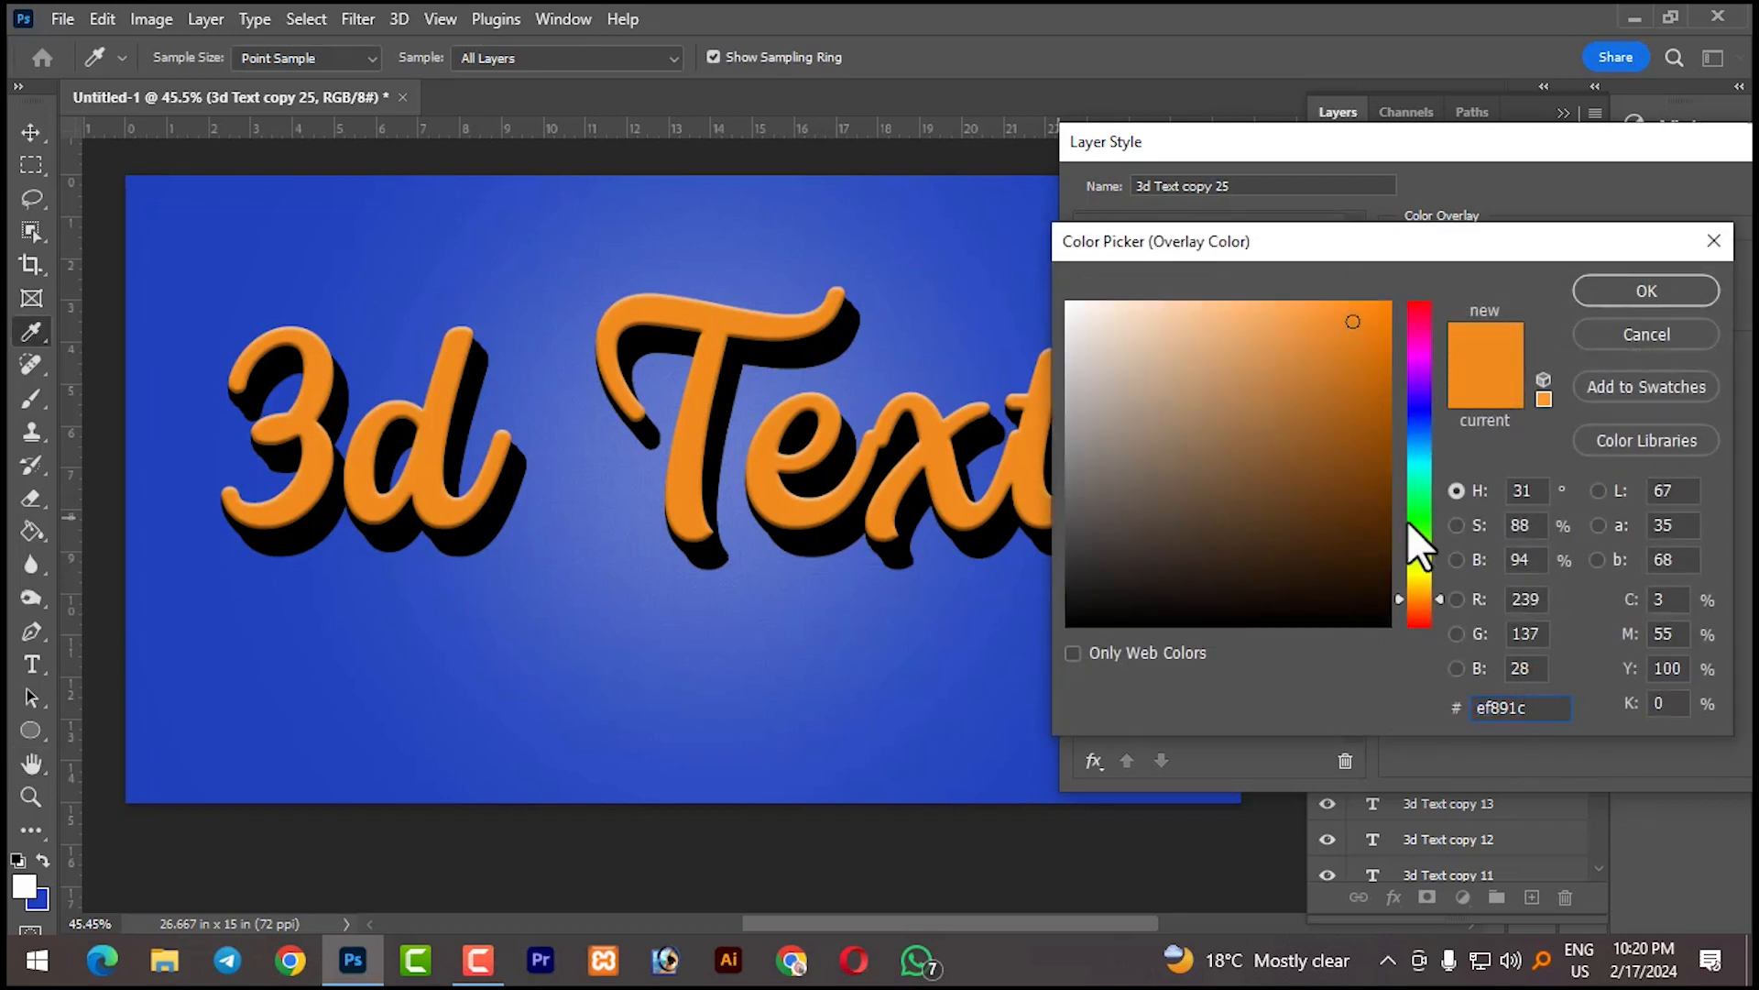
click(1368, 344)
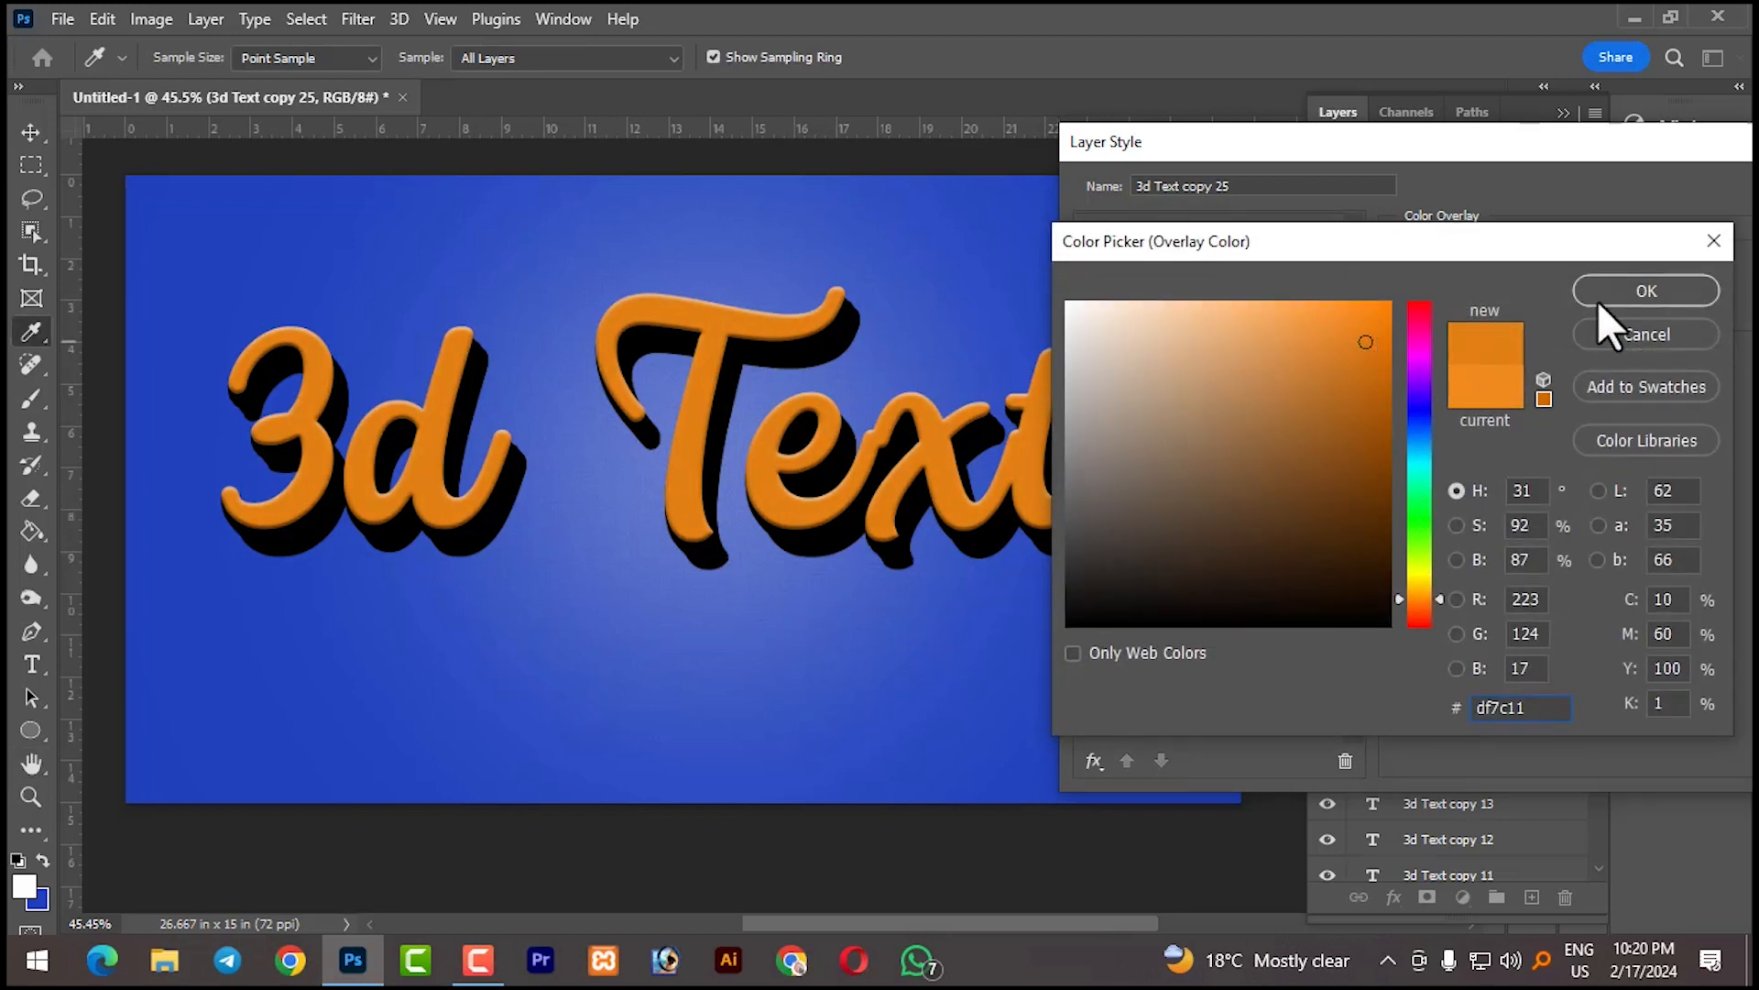
click(1636, 289)
drag(1599, 152, 1149, 207)
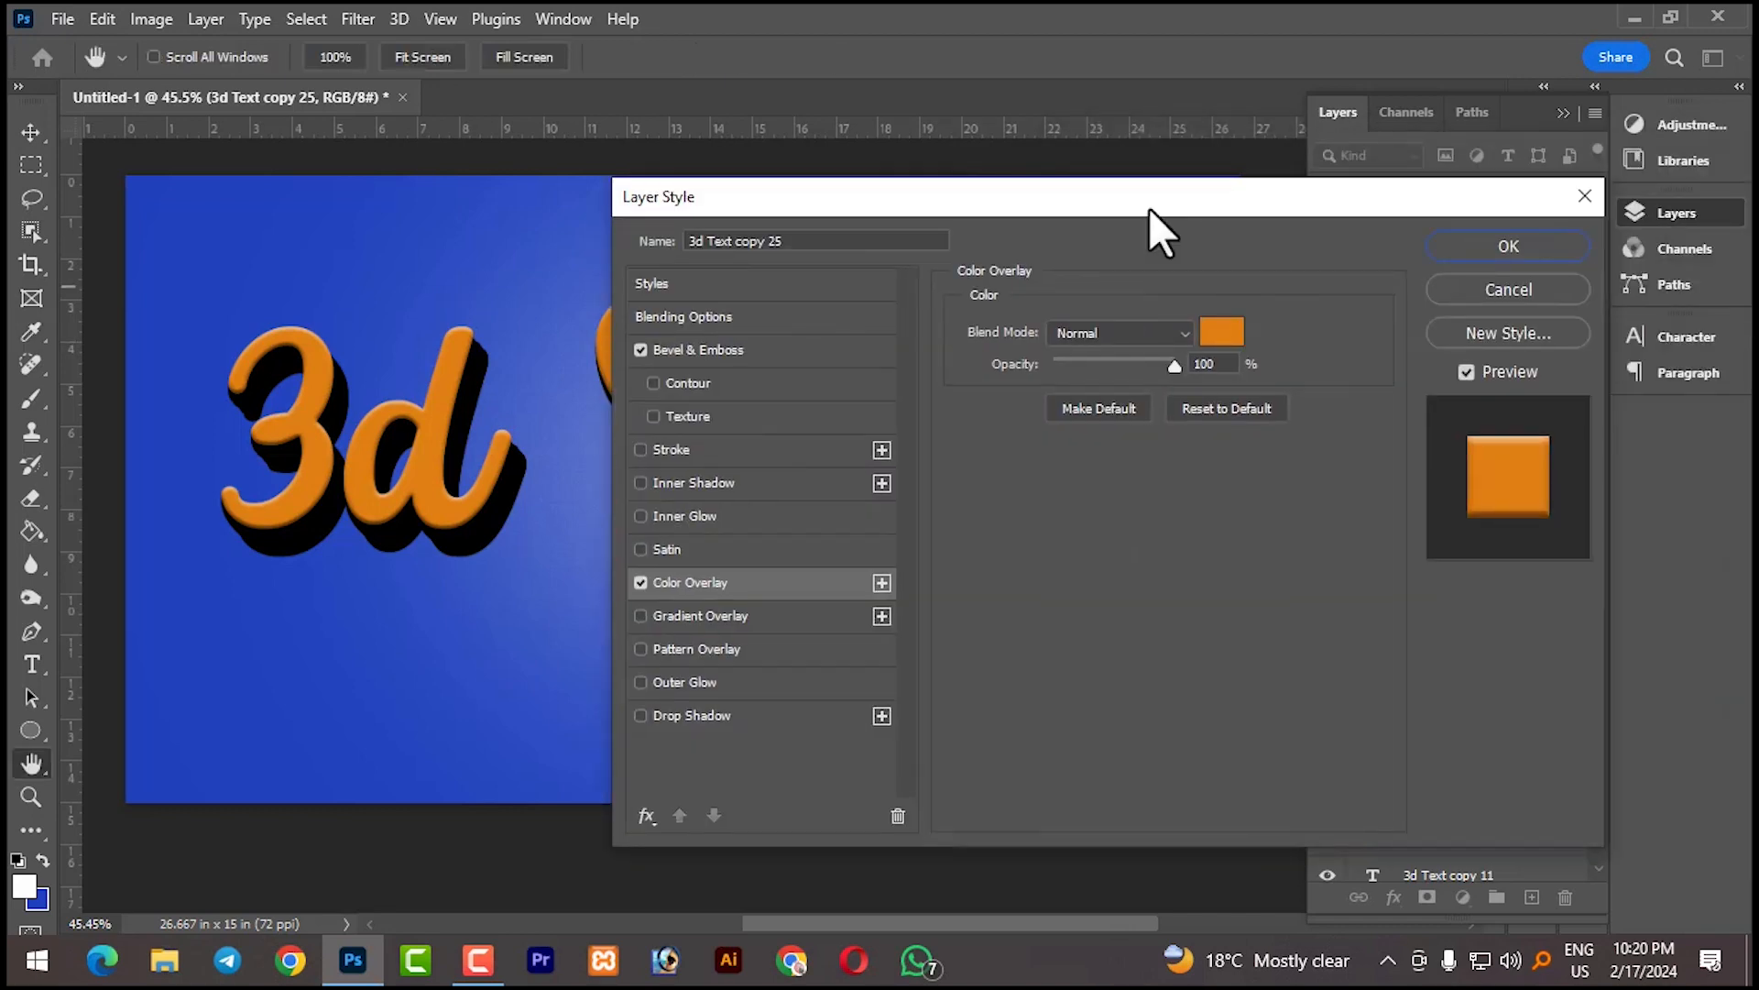
click(1512, 255)
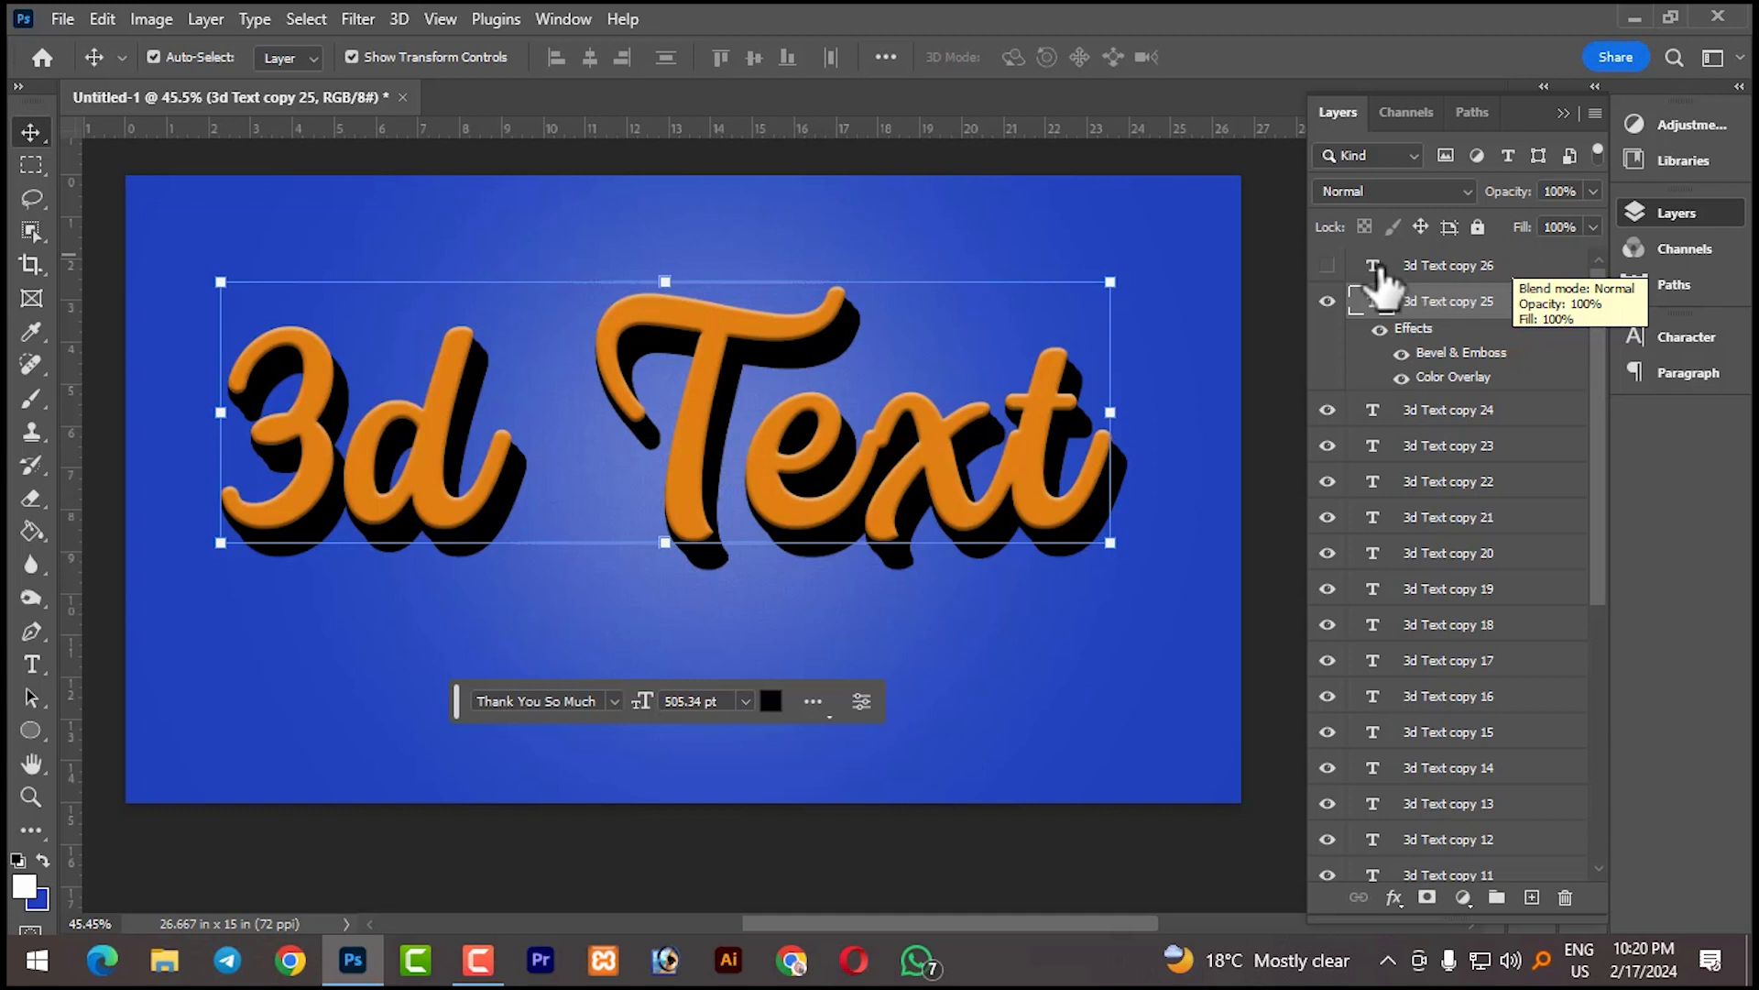
- Copy the layer style of 3d Text copy 25 and paste it onto all layers from 3d Text copy 24 down to 3d Text copy
click(1327, 265)
click(1327, 264)
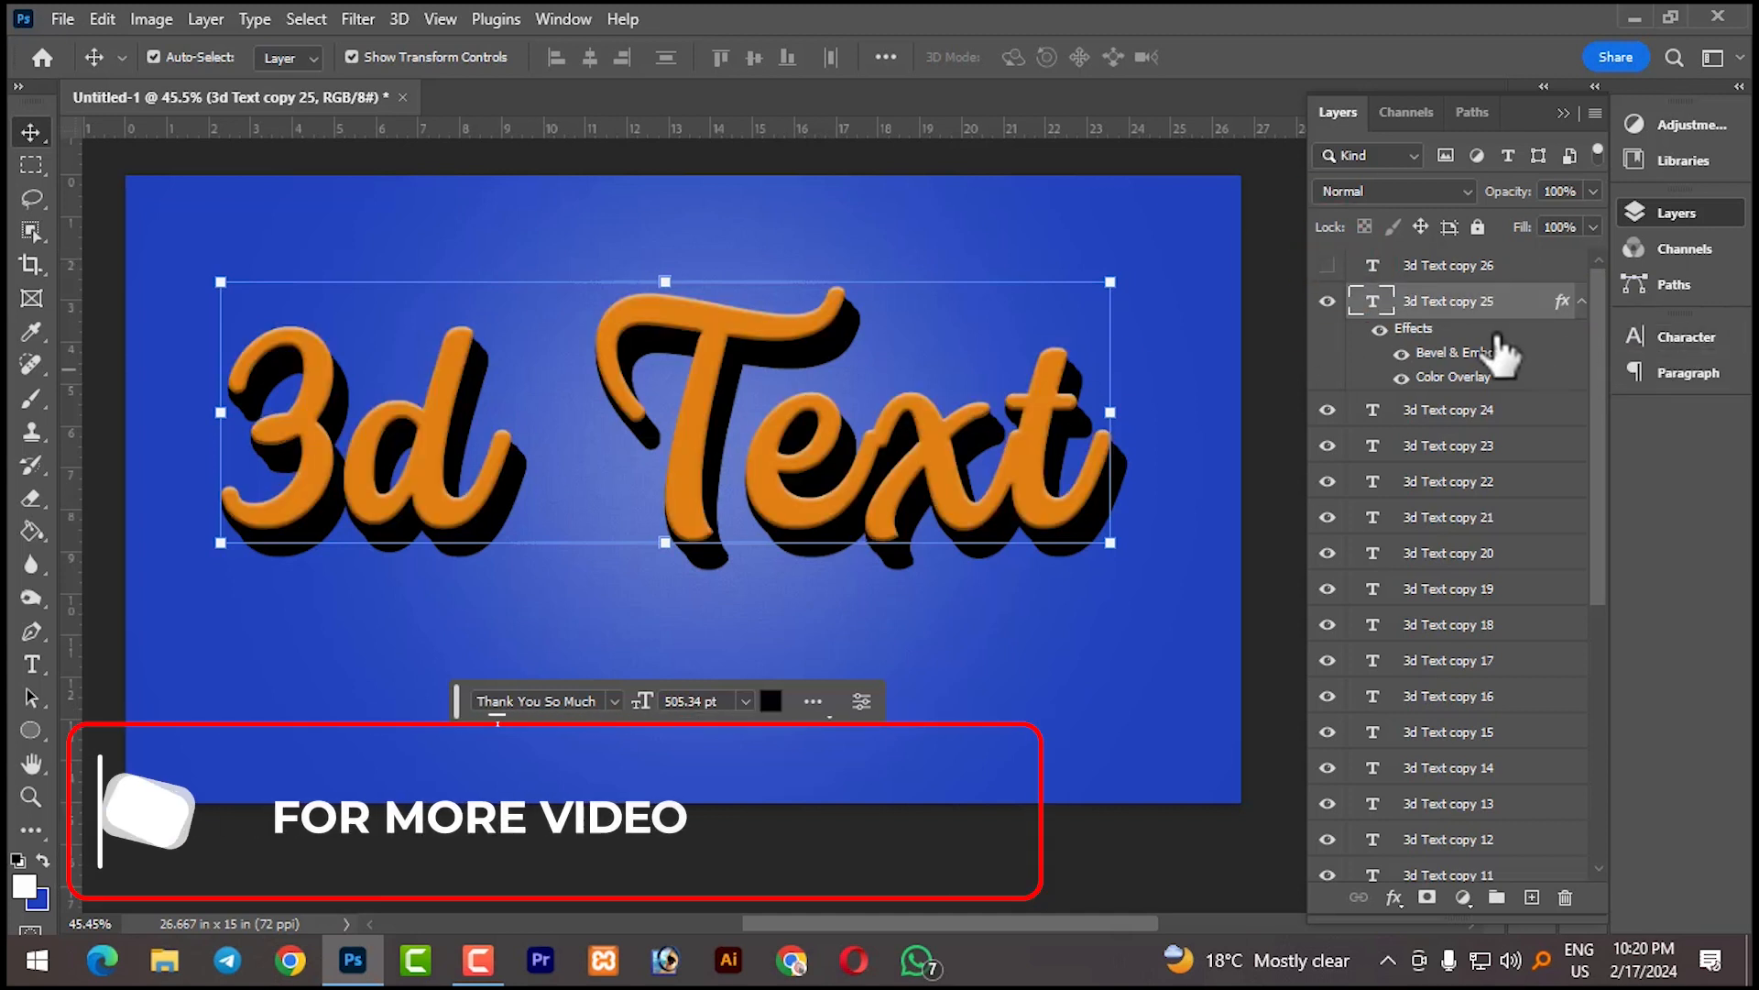
right_click(1444, 305)
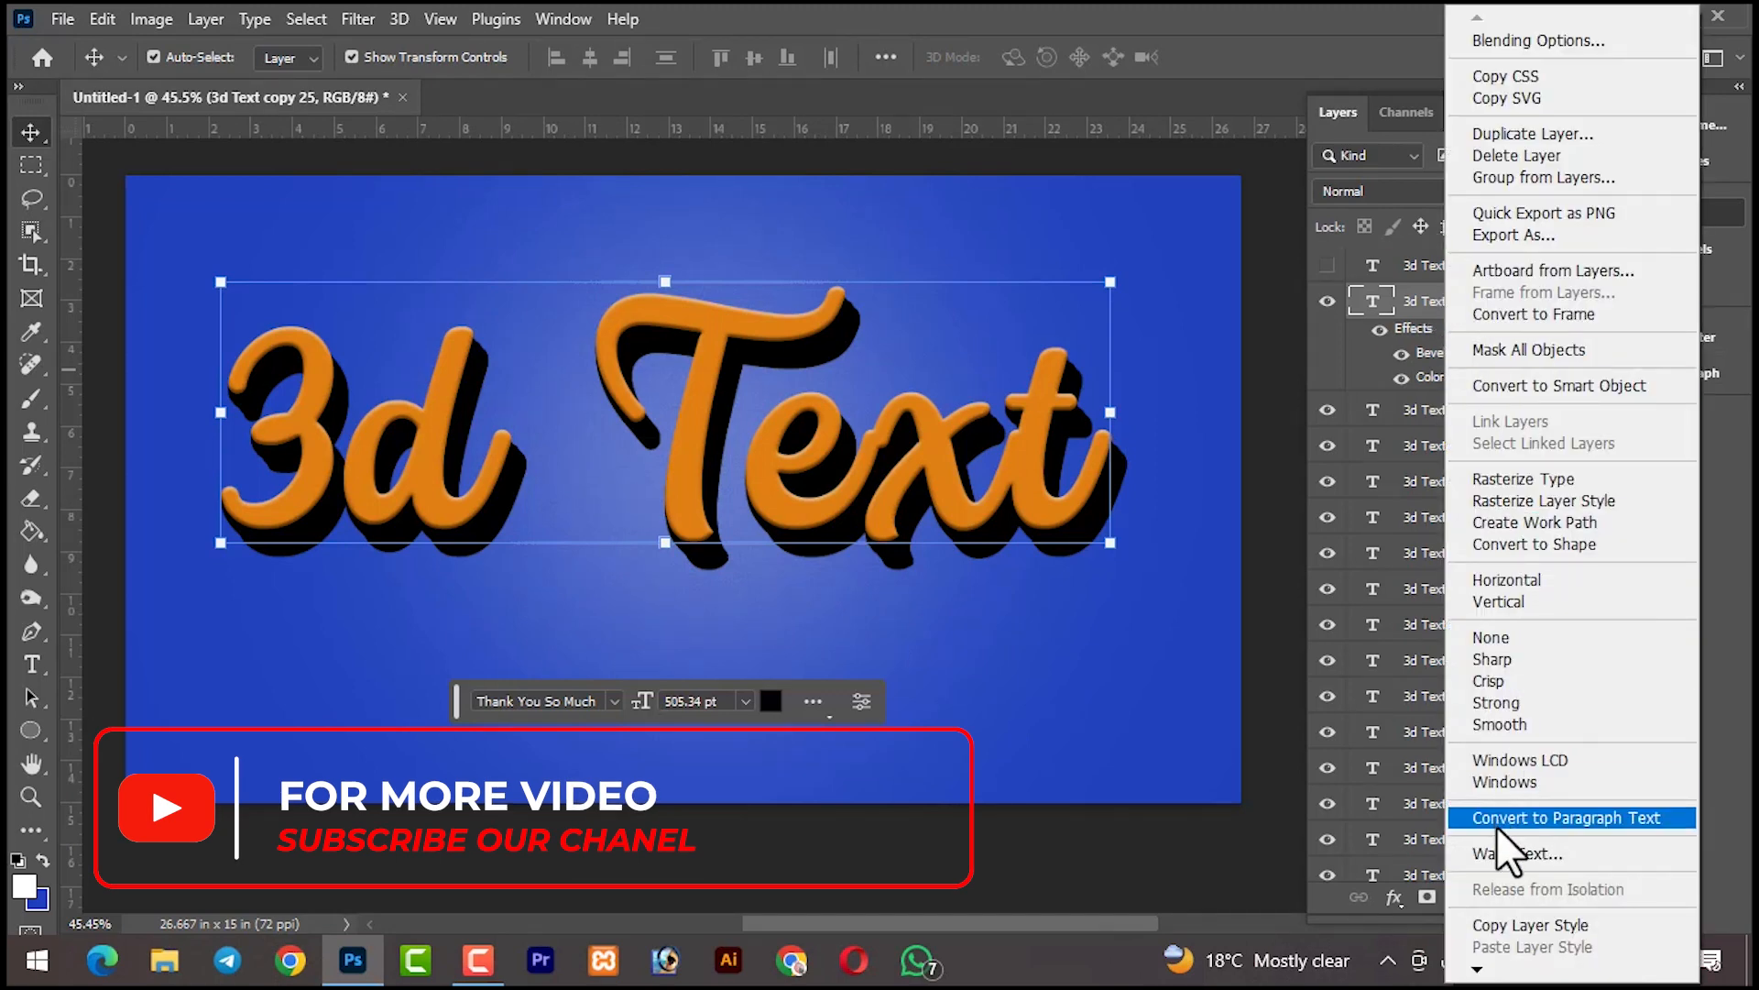
click(1569, 928)
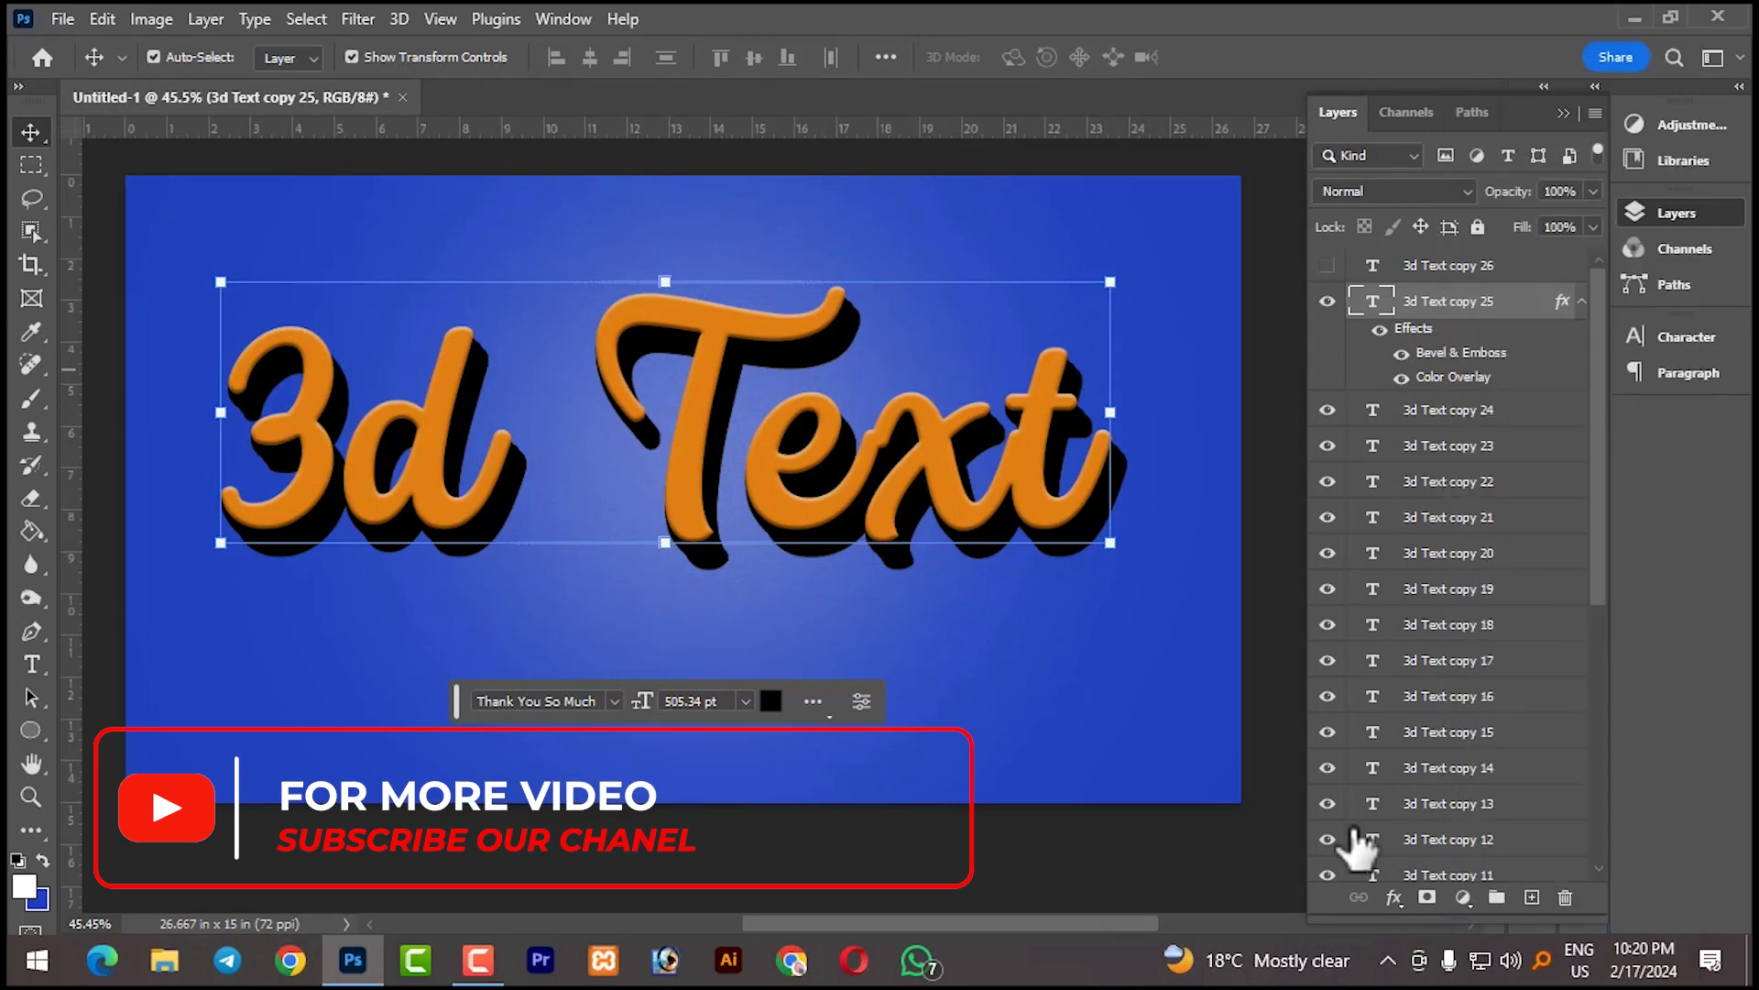
click(1483, 420)
drag(1611, 423, 1625, 684)
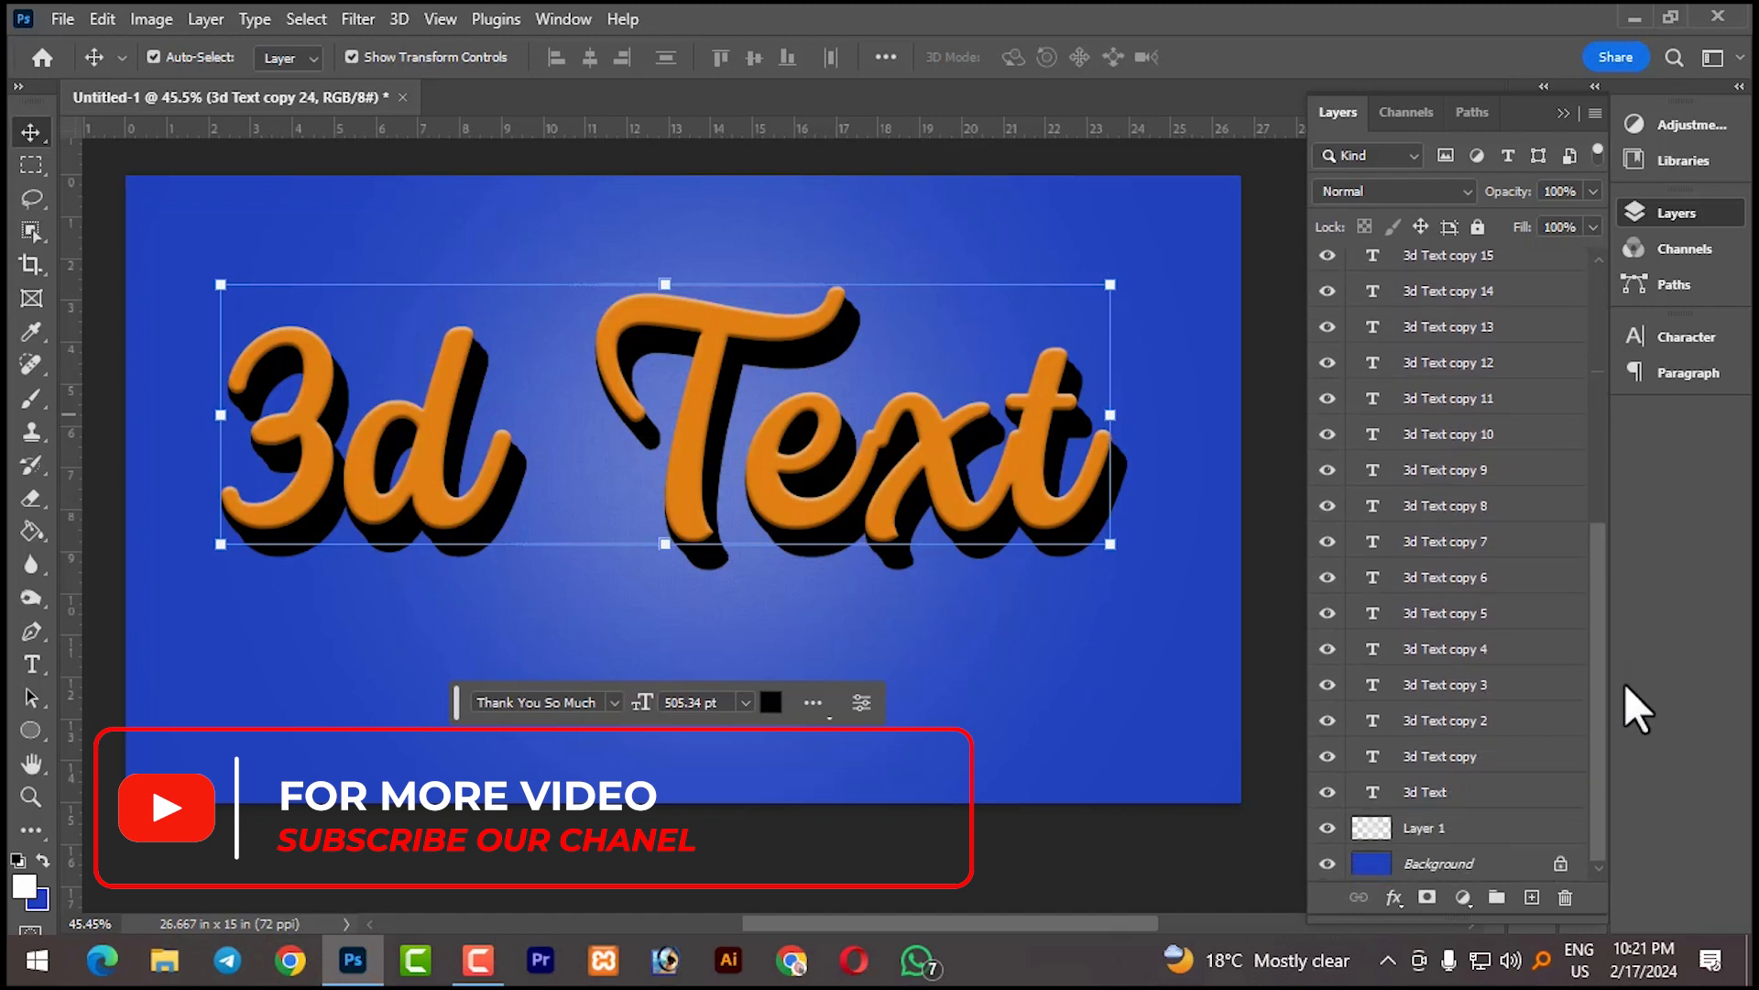
shift+click(1457, 757)
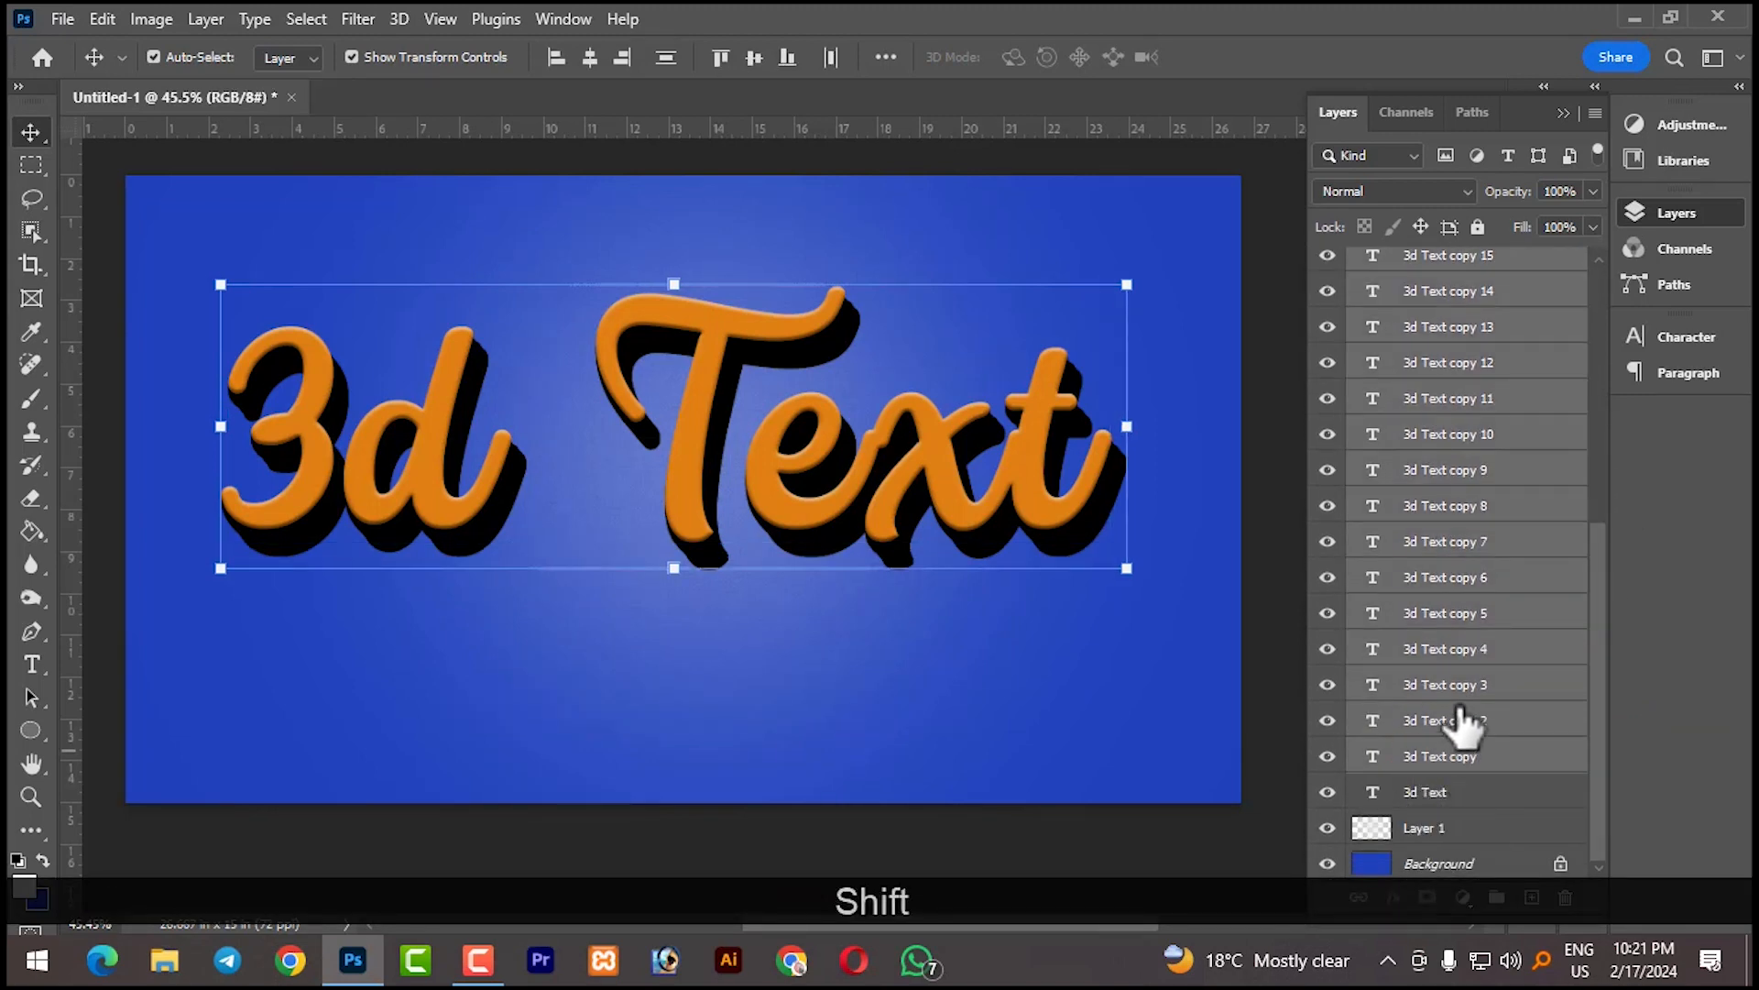
right_click(1456, 461)
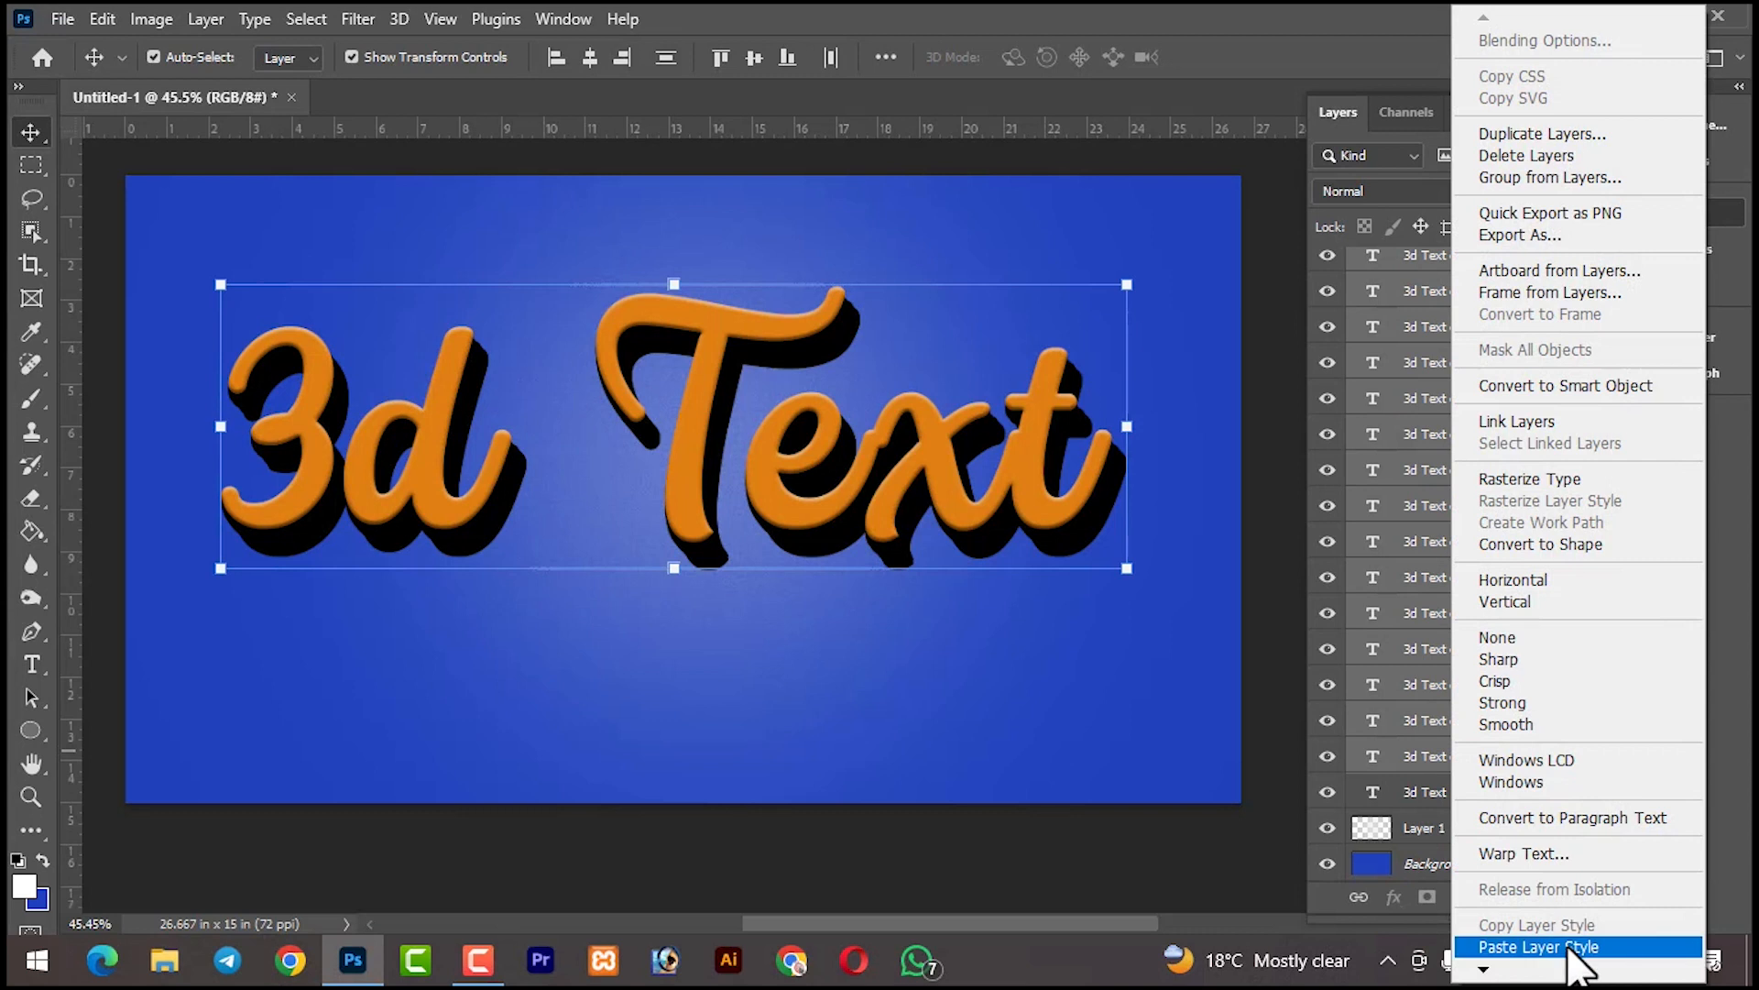
click(1539, 947)
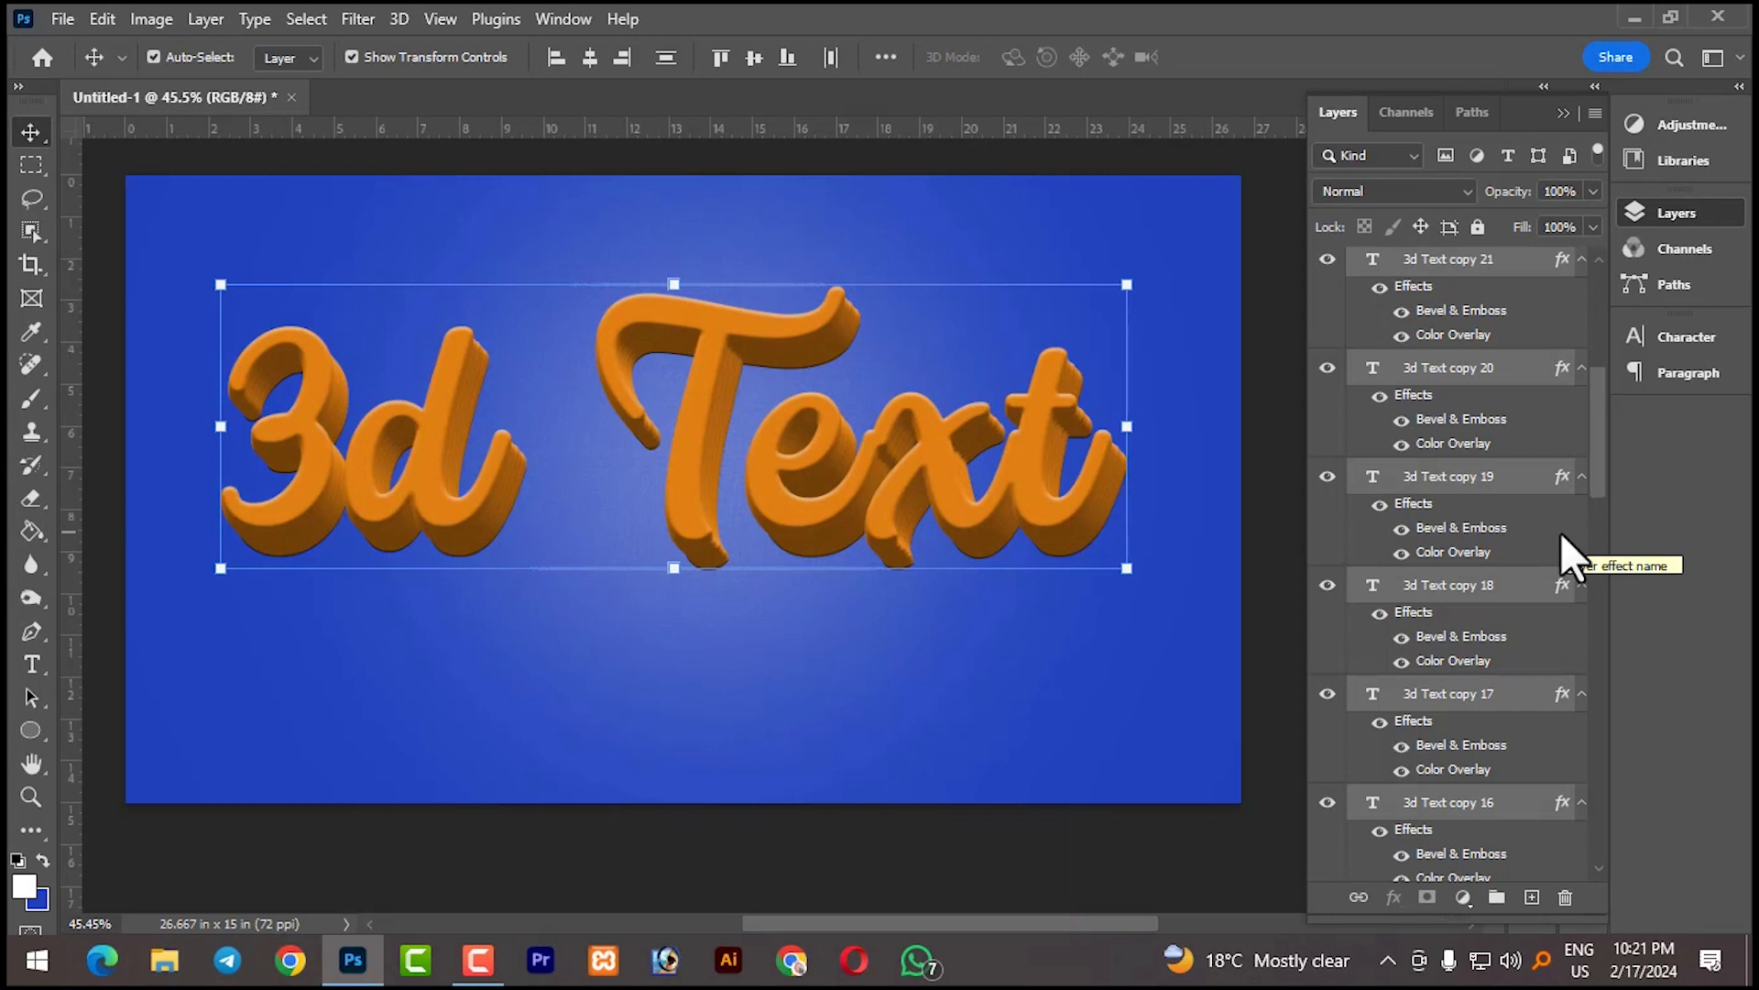
- Preview the lettering with the unstyled 3d Text copy 26 shown, and hide that layer again
scroll(1594, 367, up, 3)
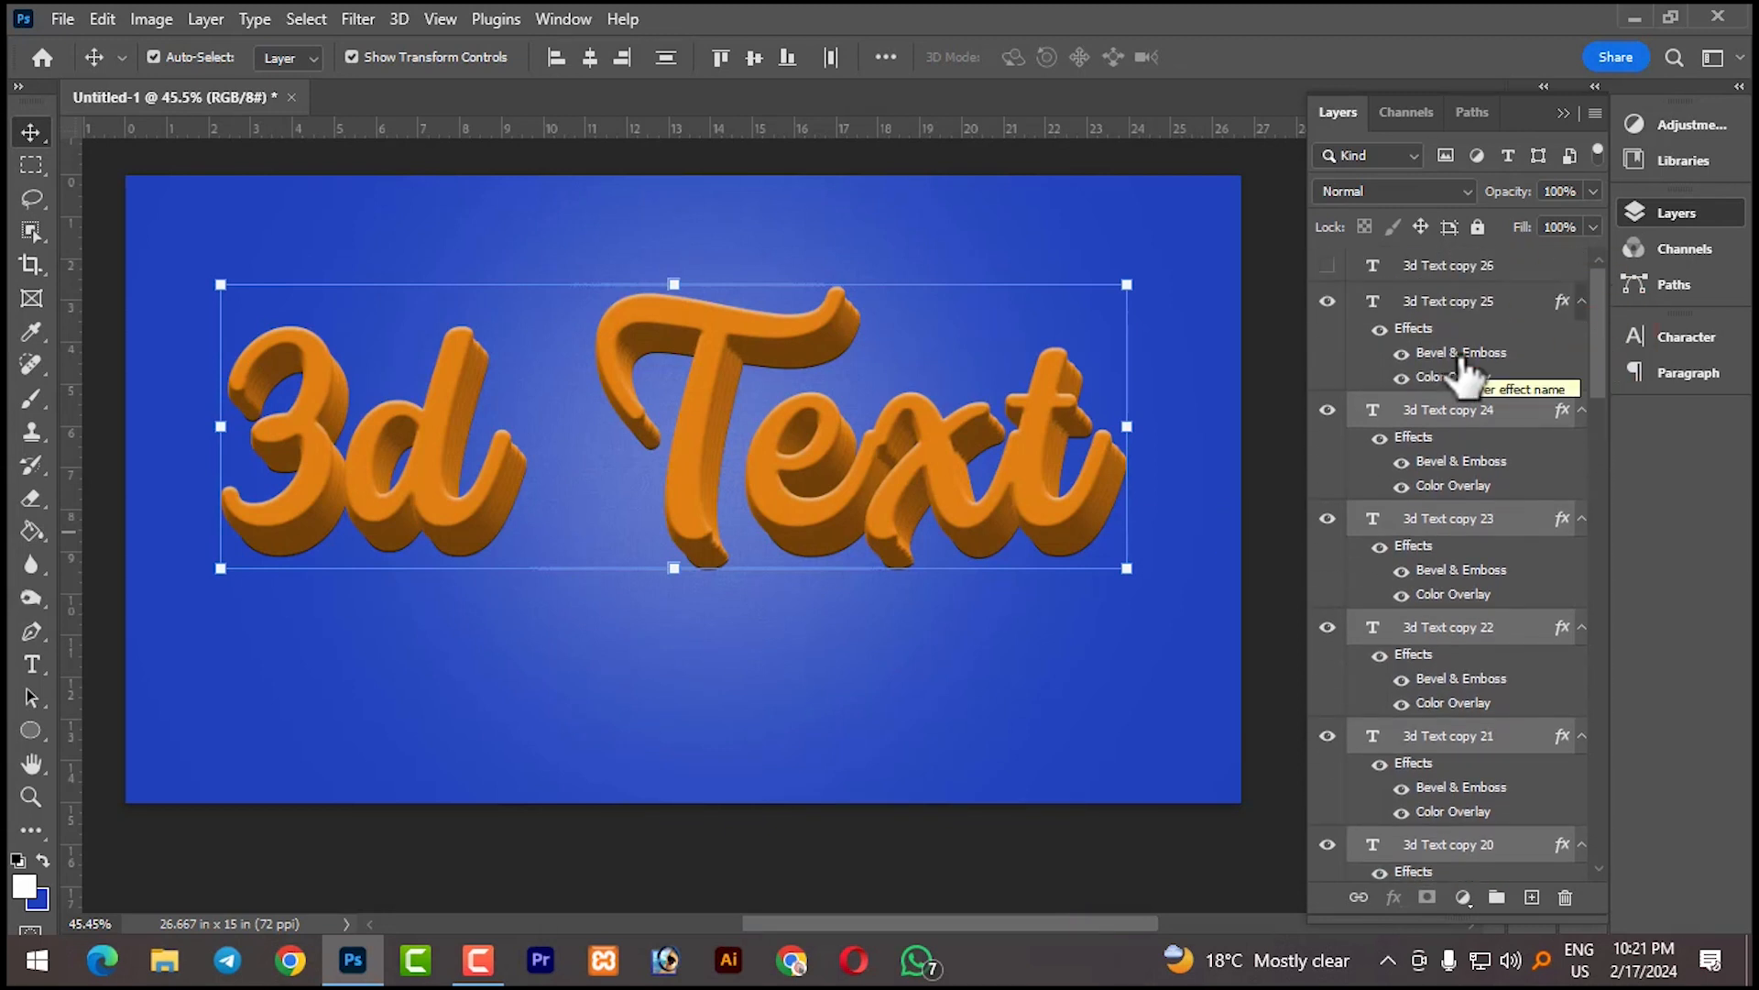
click(1327, 266)
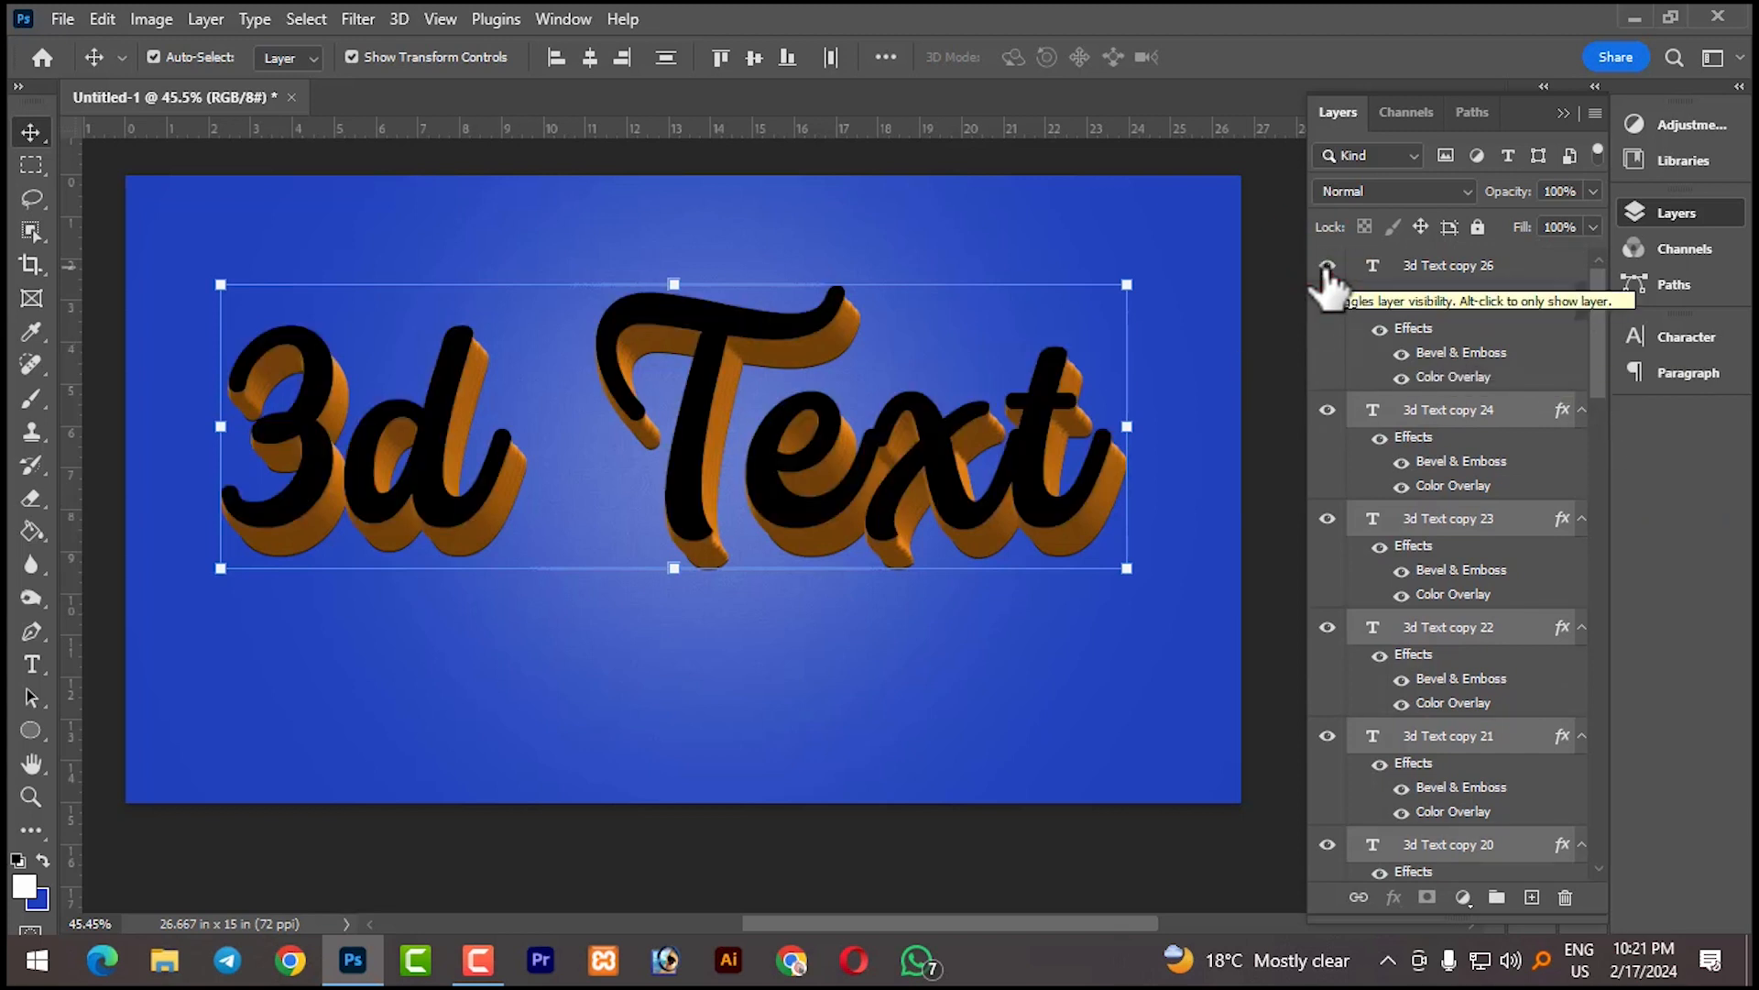
click(1326, 268)
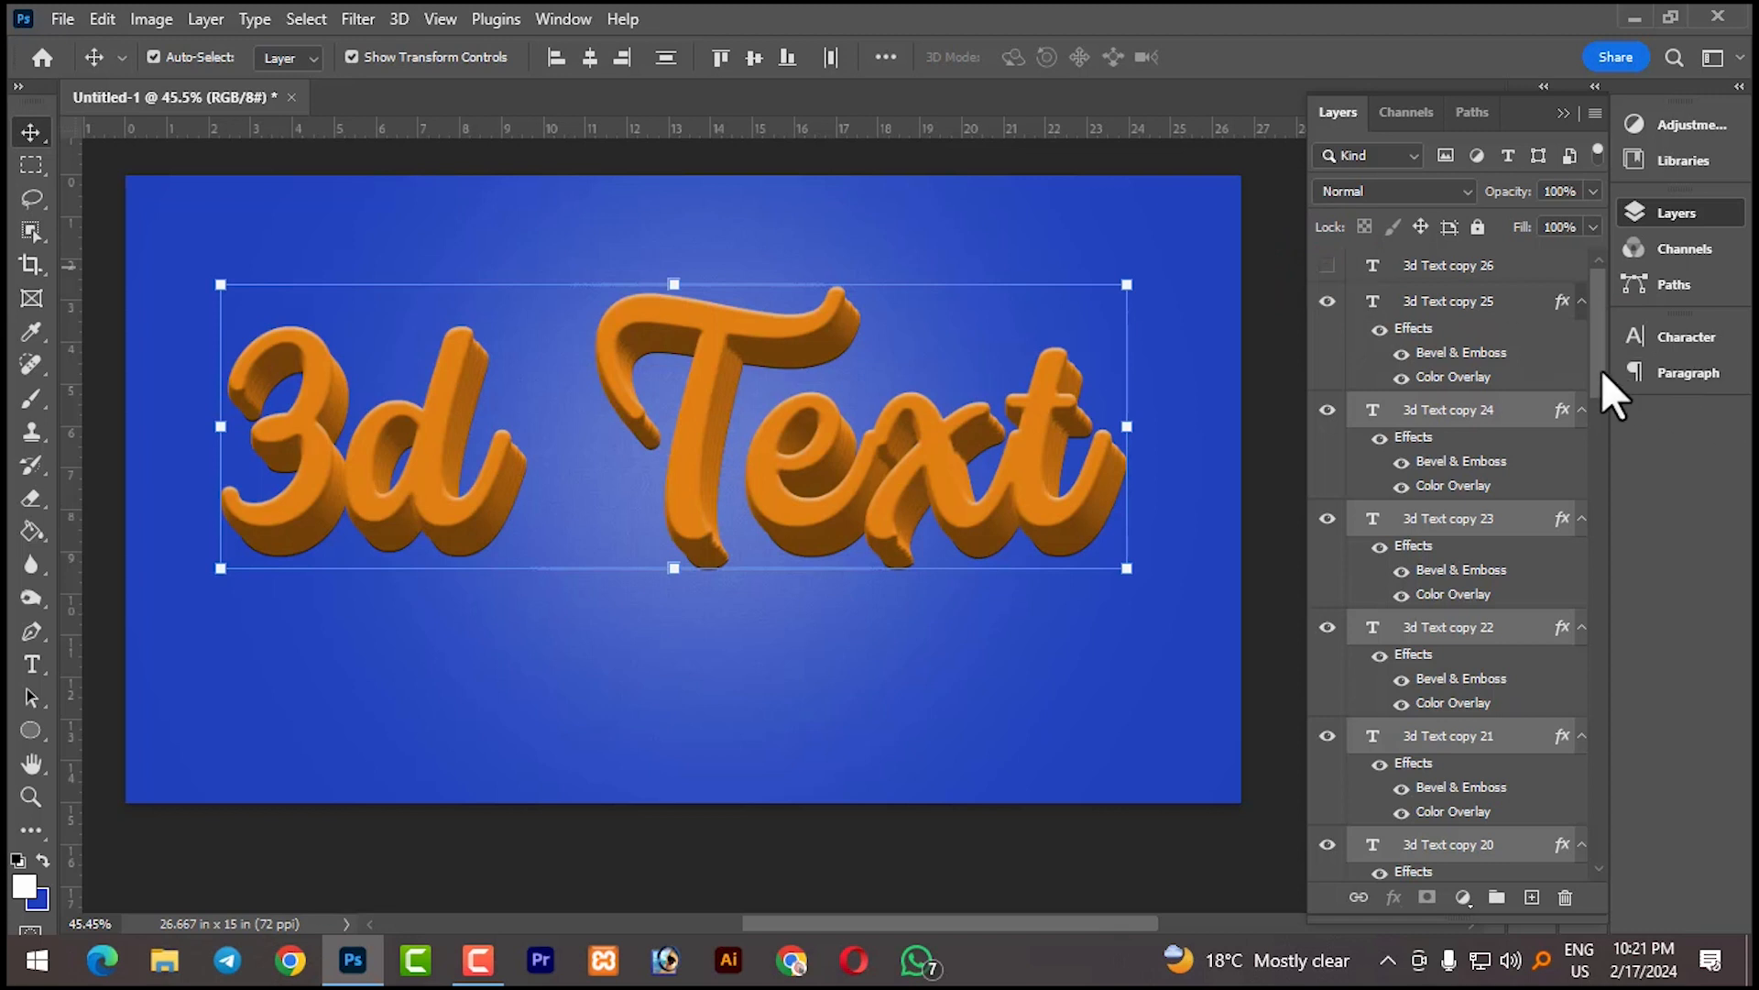
- Check the pasted styles through the layer stack and inspect the bevelled edges of the letters up close
drag(1602, 371, 1604, 397)
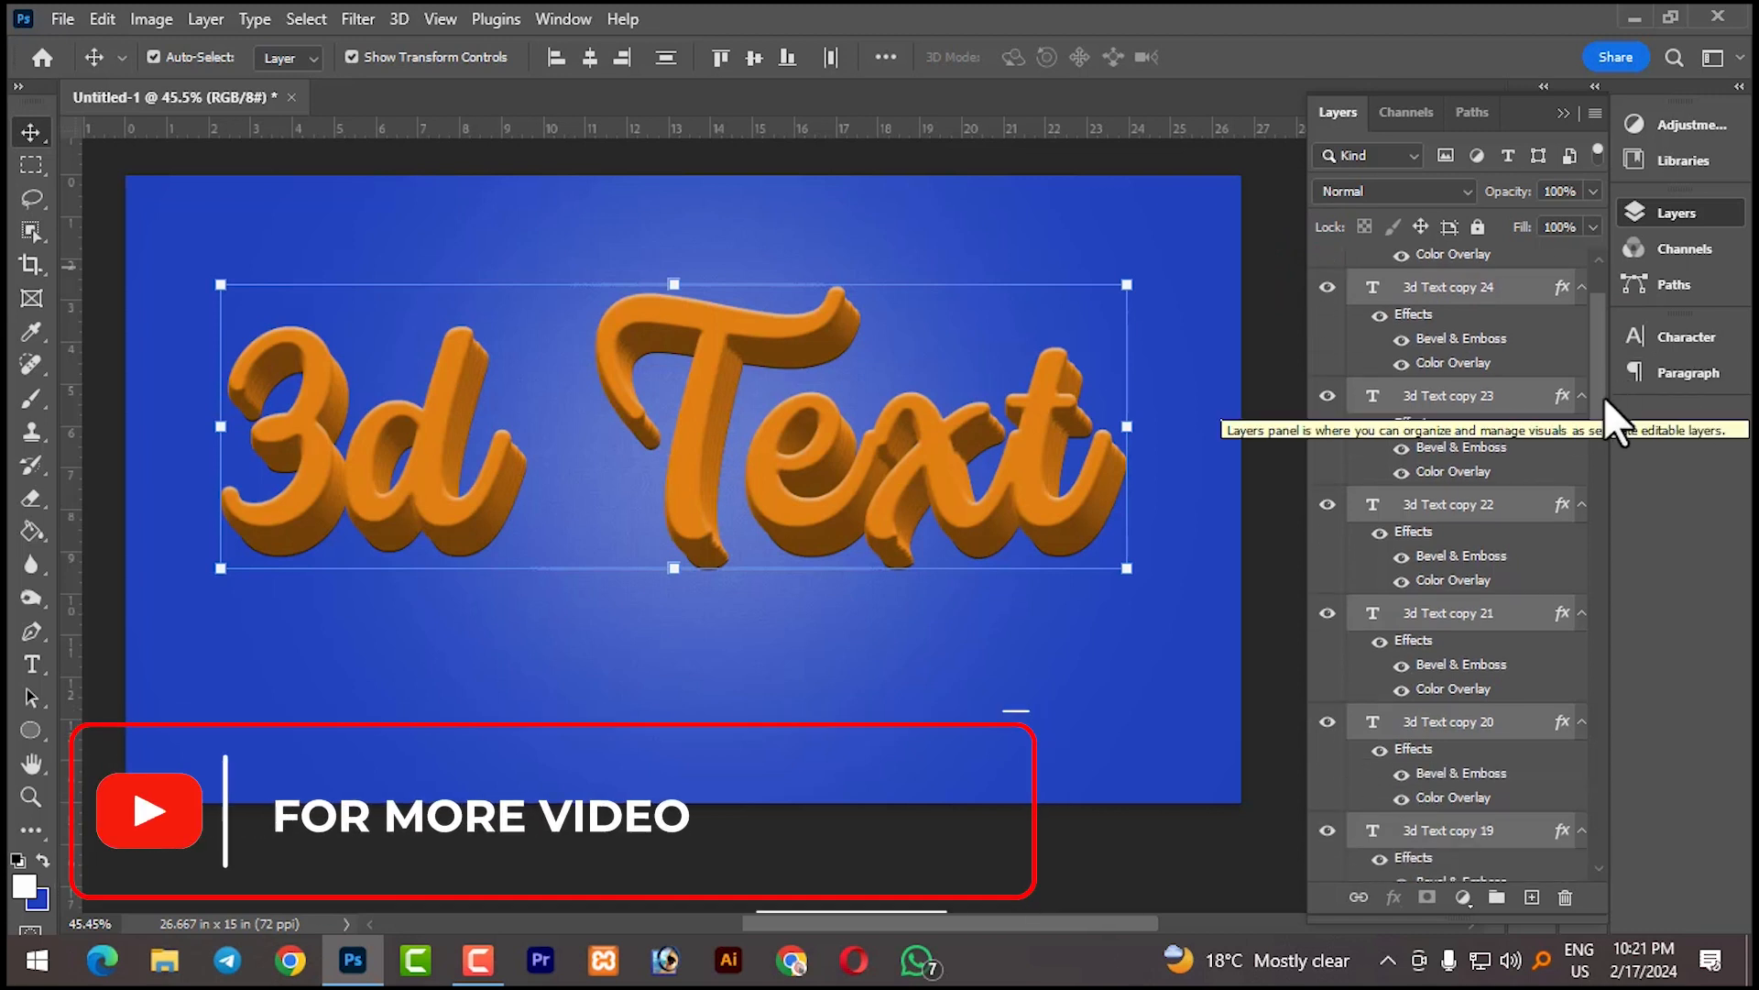
drag(1604, 398, 1543, 833)
click(1543, 833)
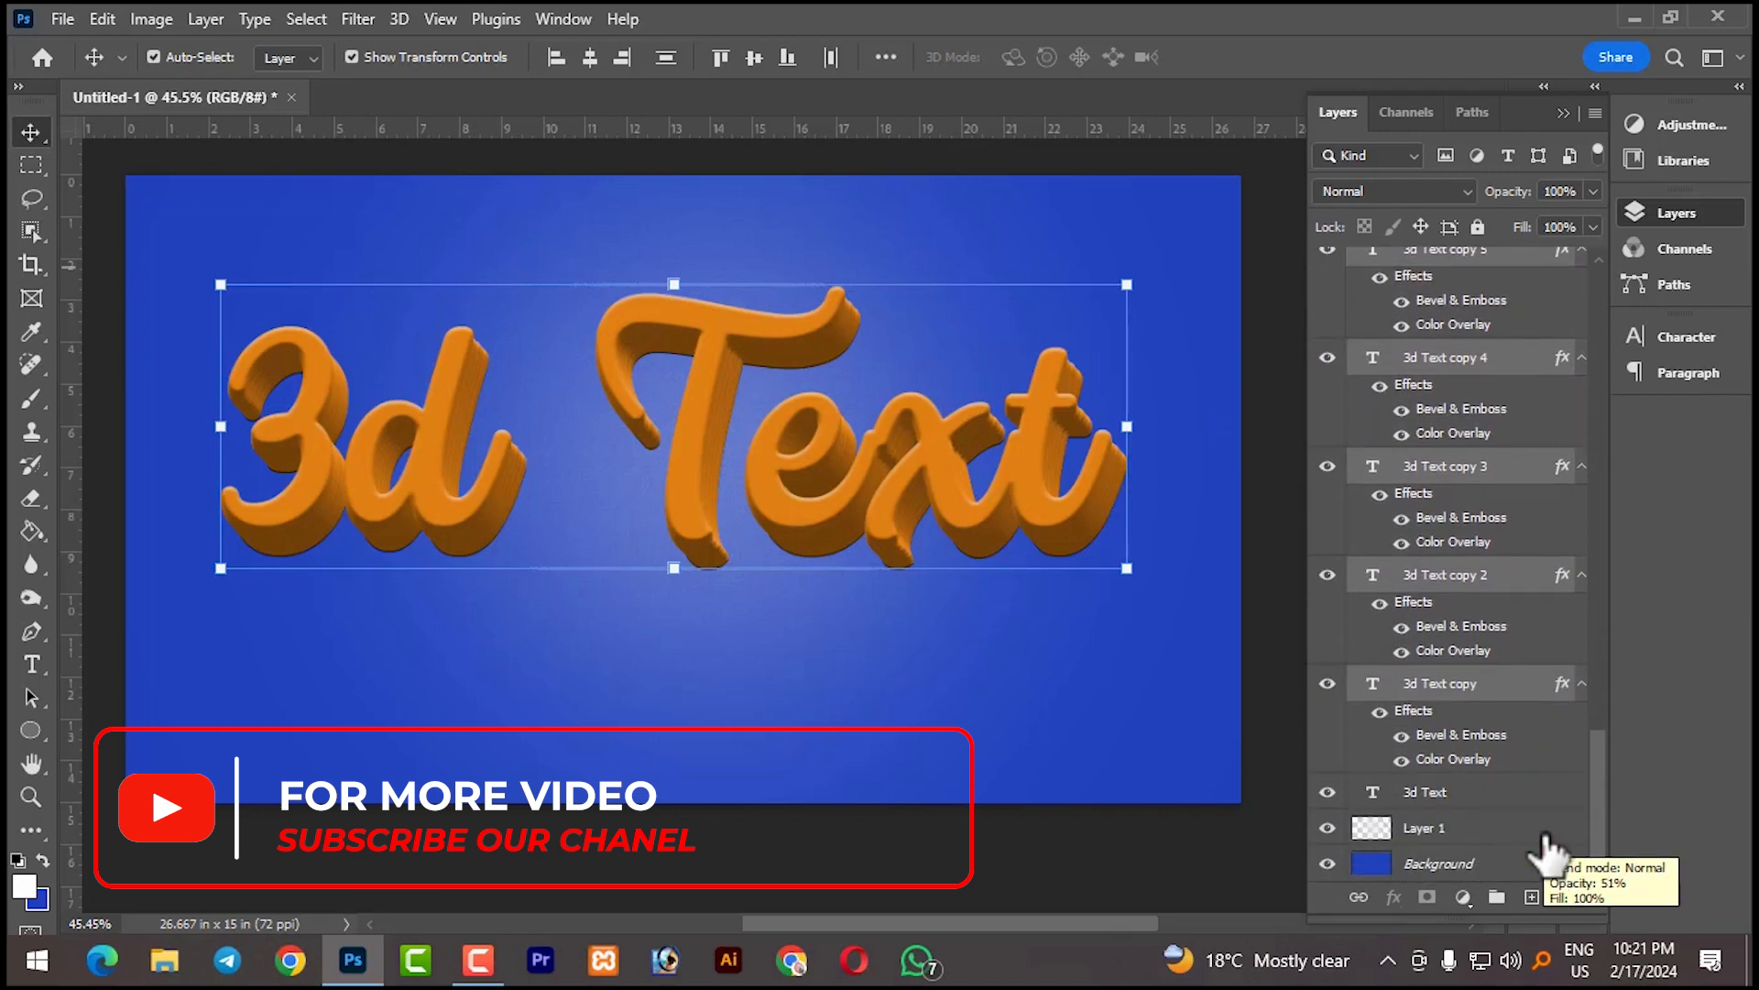
scroll(728, 486, up, 6)
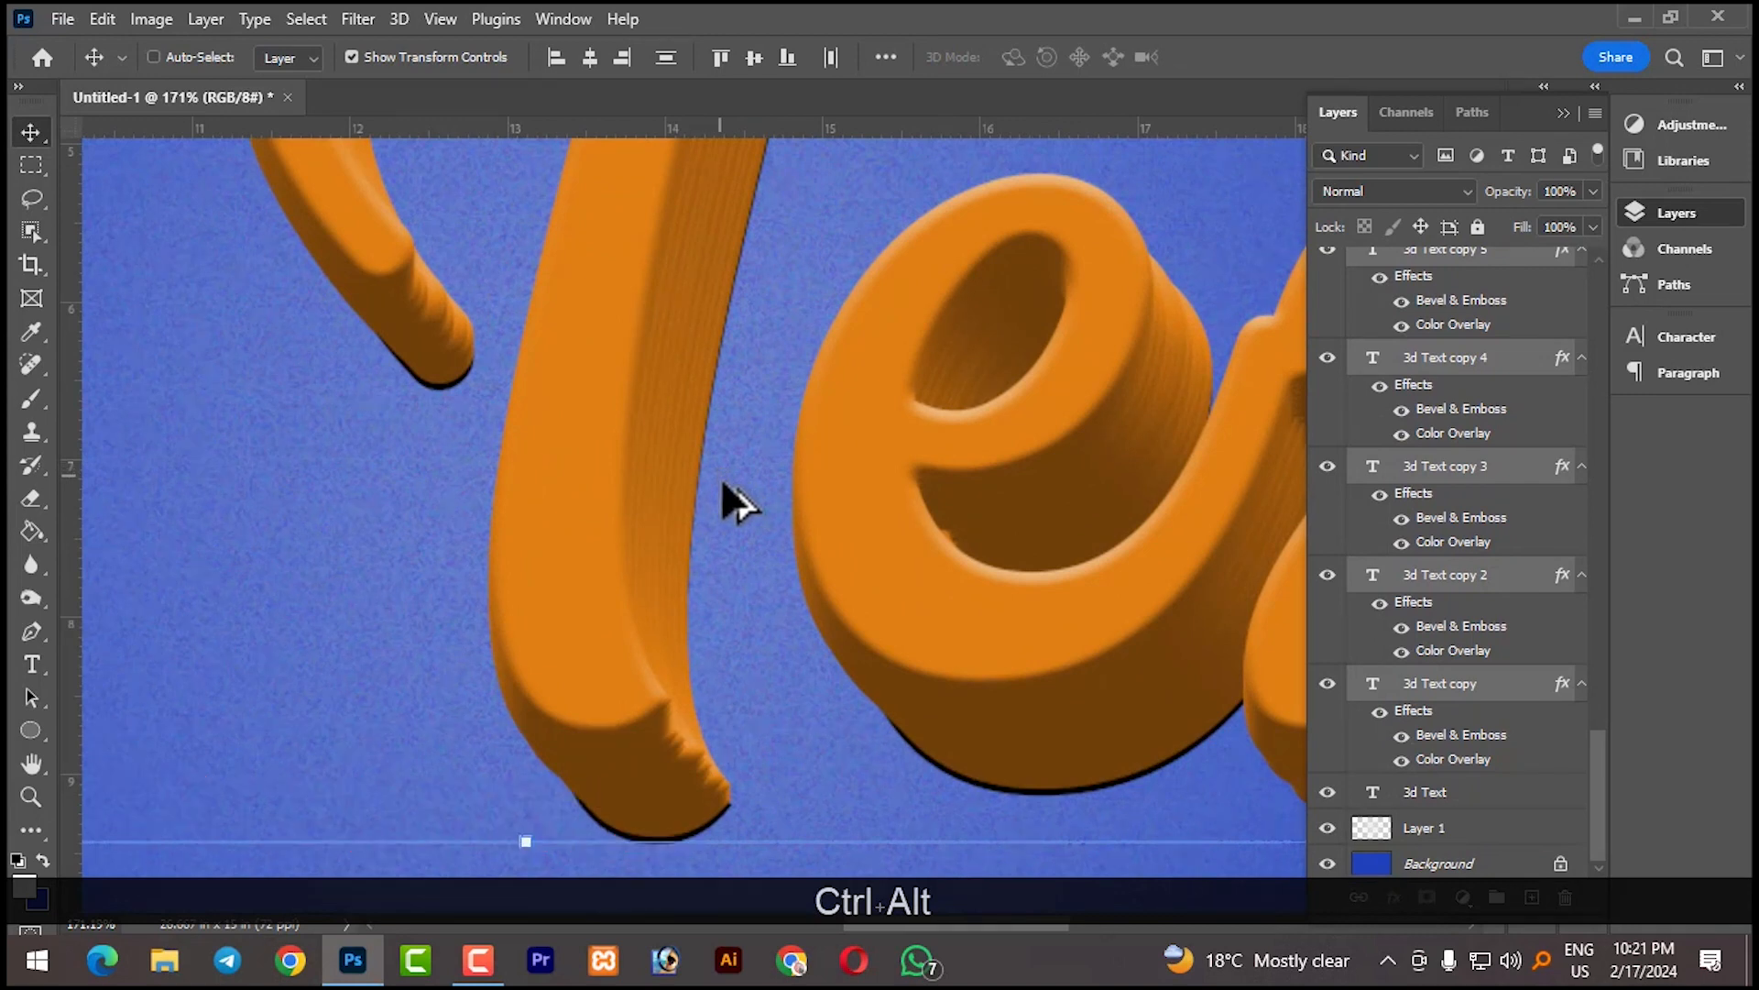
scroll(720, 477, down, 6)
scroll(721, 484, down, 2)
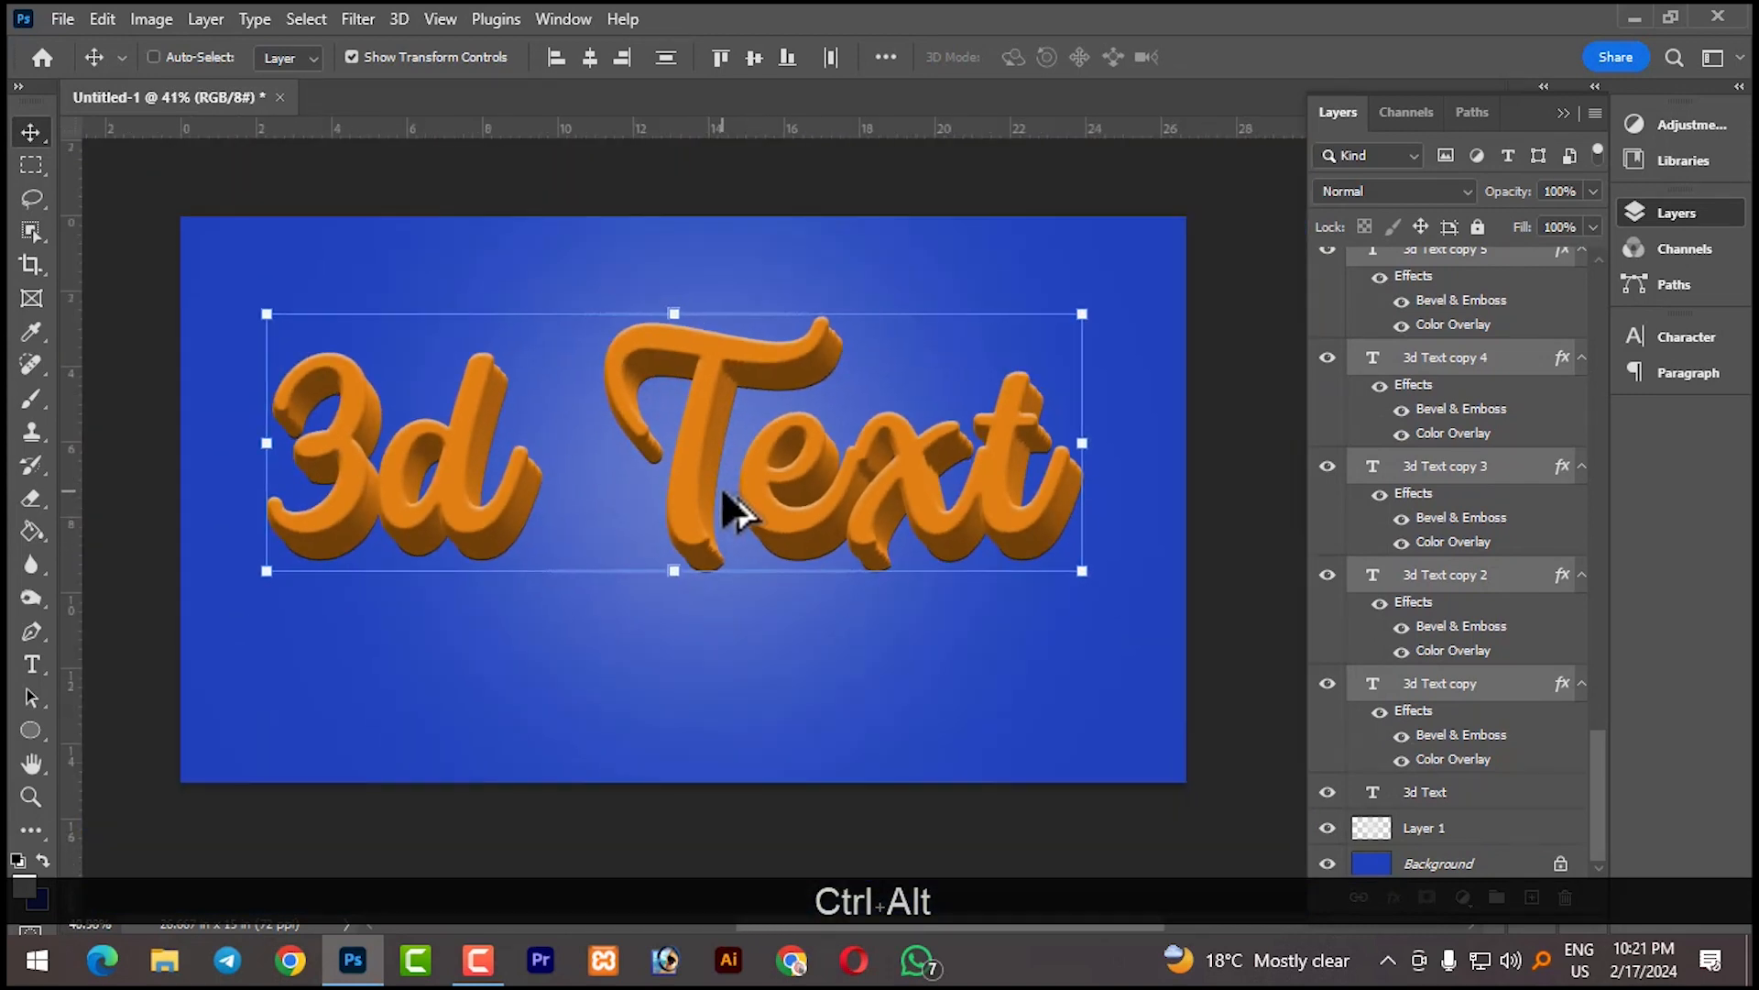
- Show the layer 3d Text copy 26 and open its layer style settings beside the lettering
drag(1607, 786, 1575, 310)
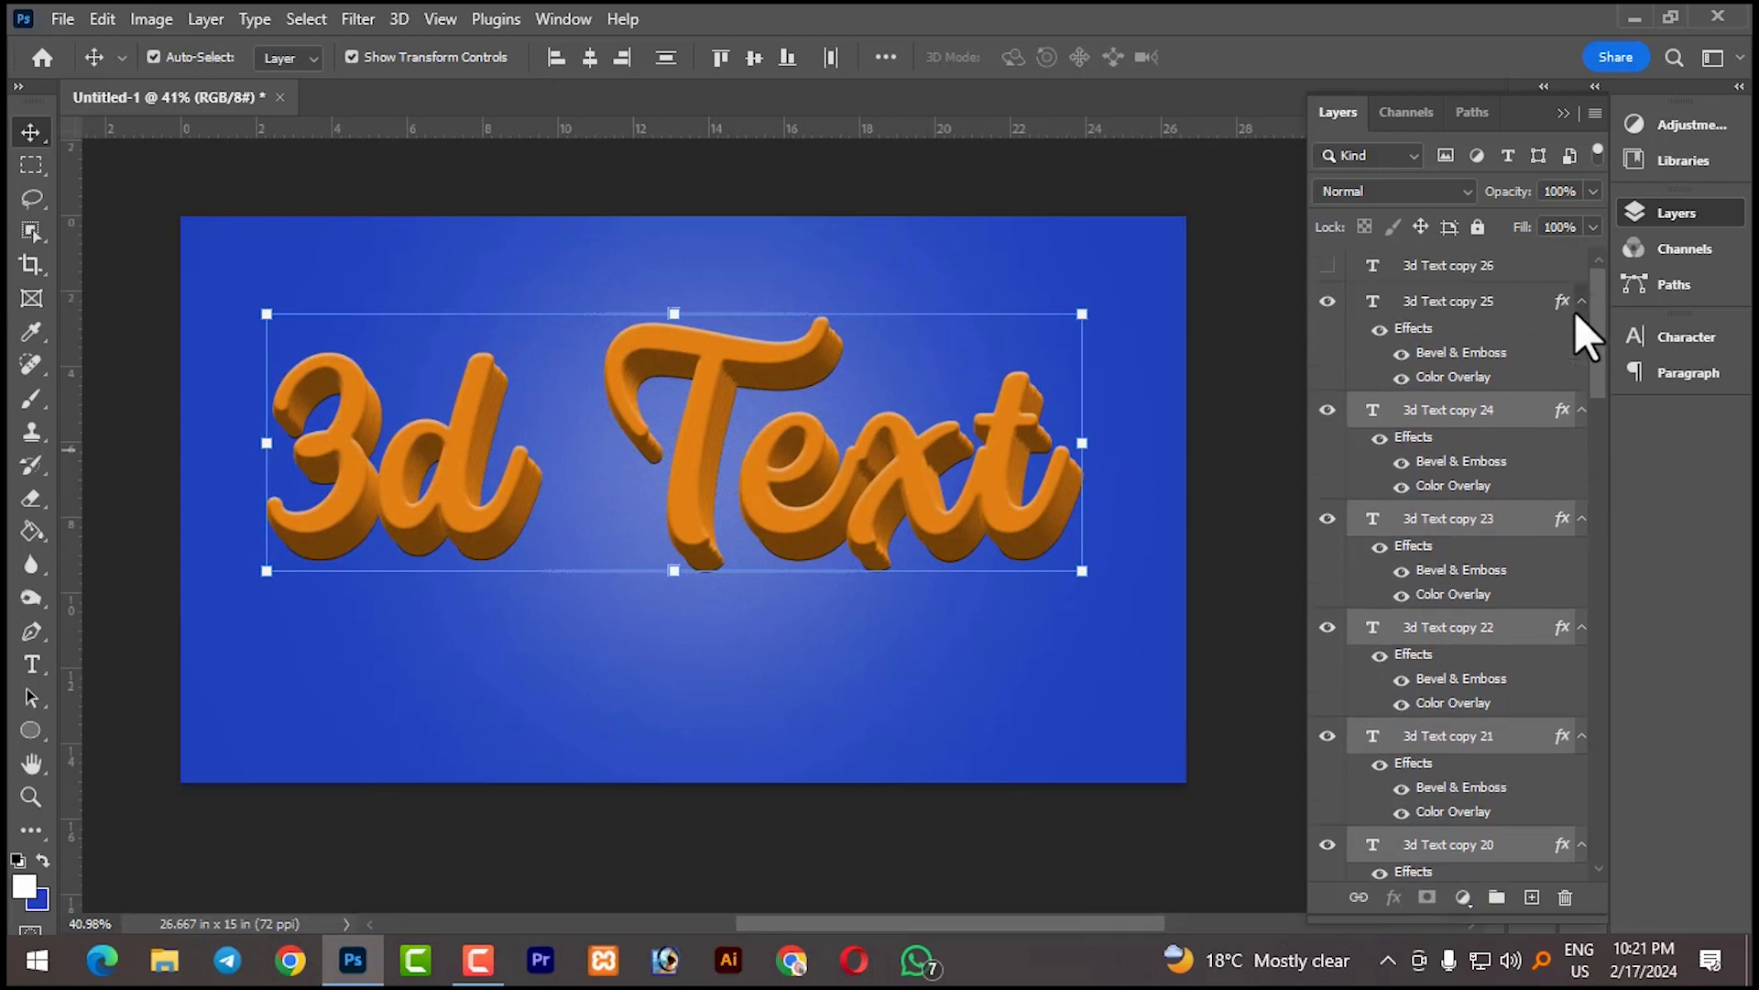
click(1327, 266)
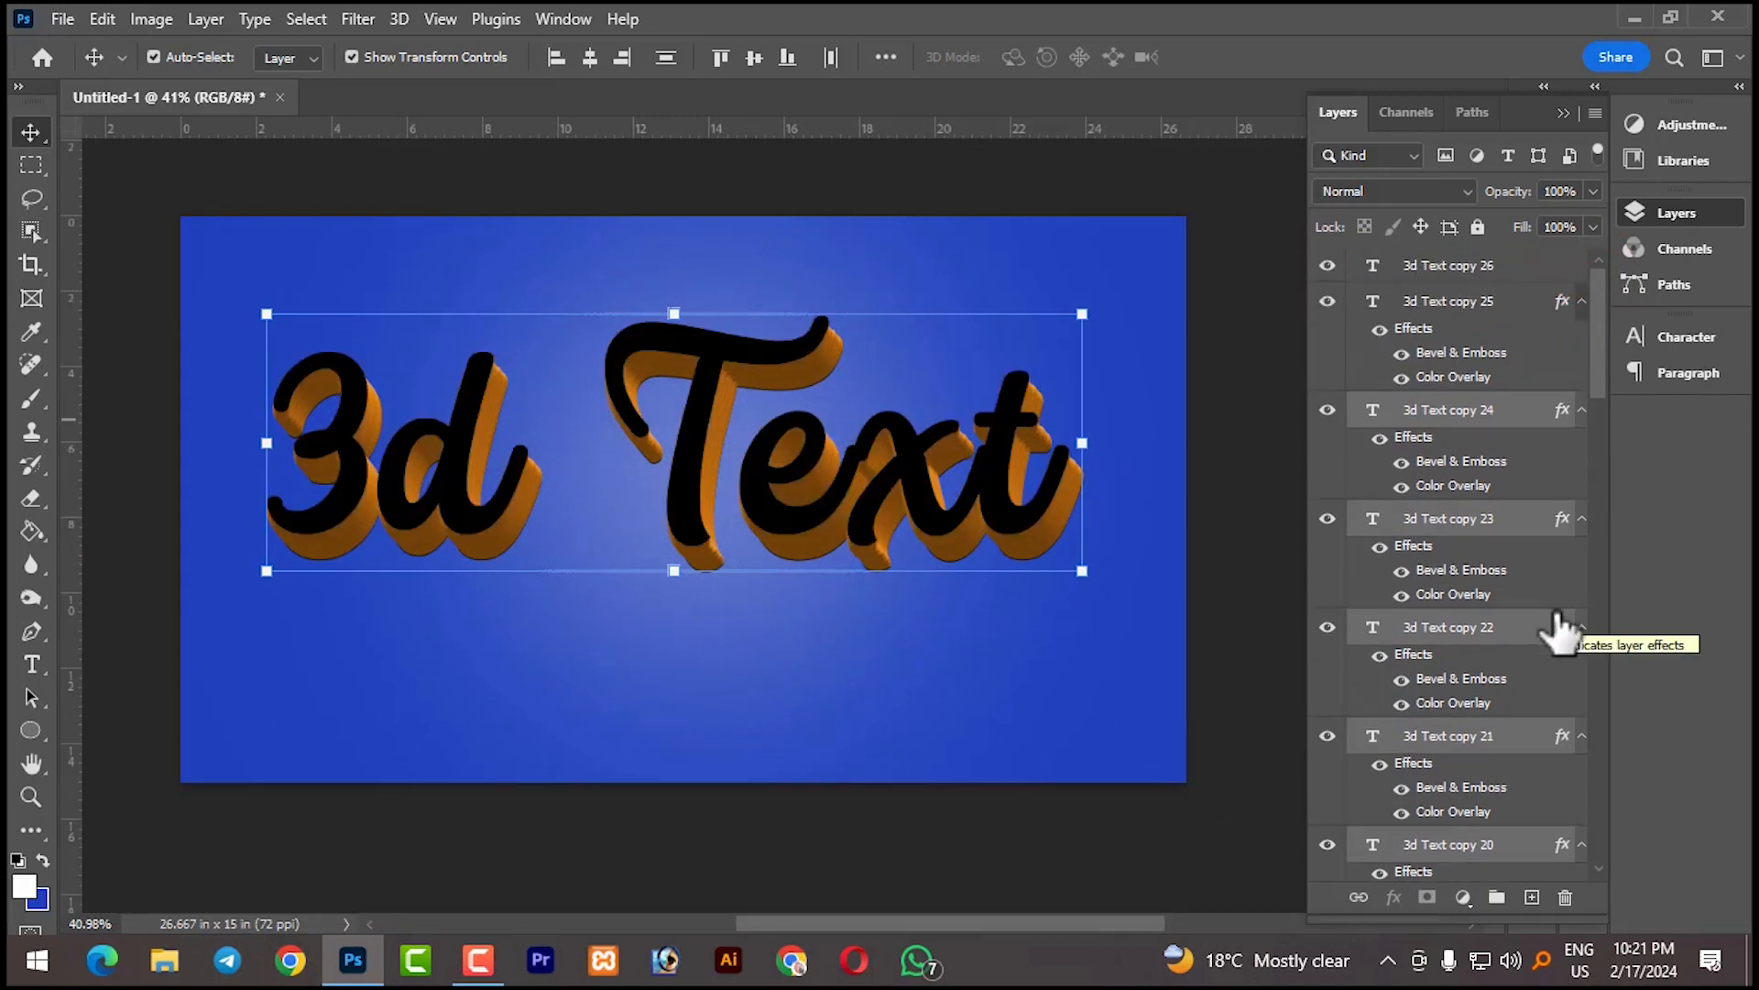
right_click(1437, 268)
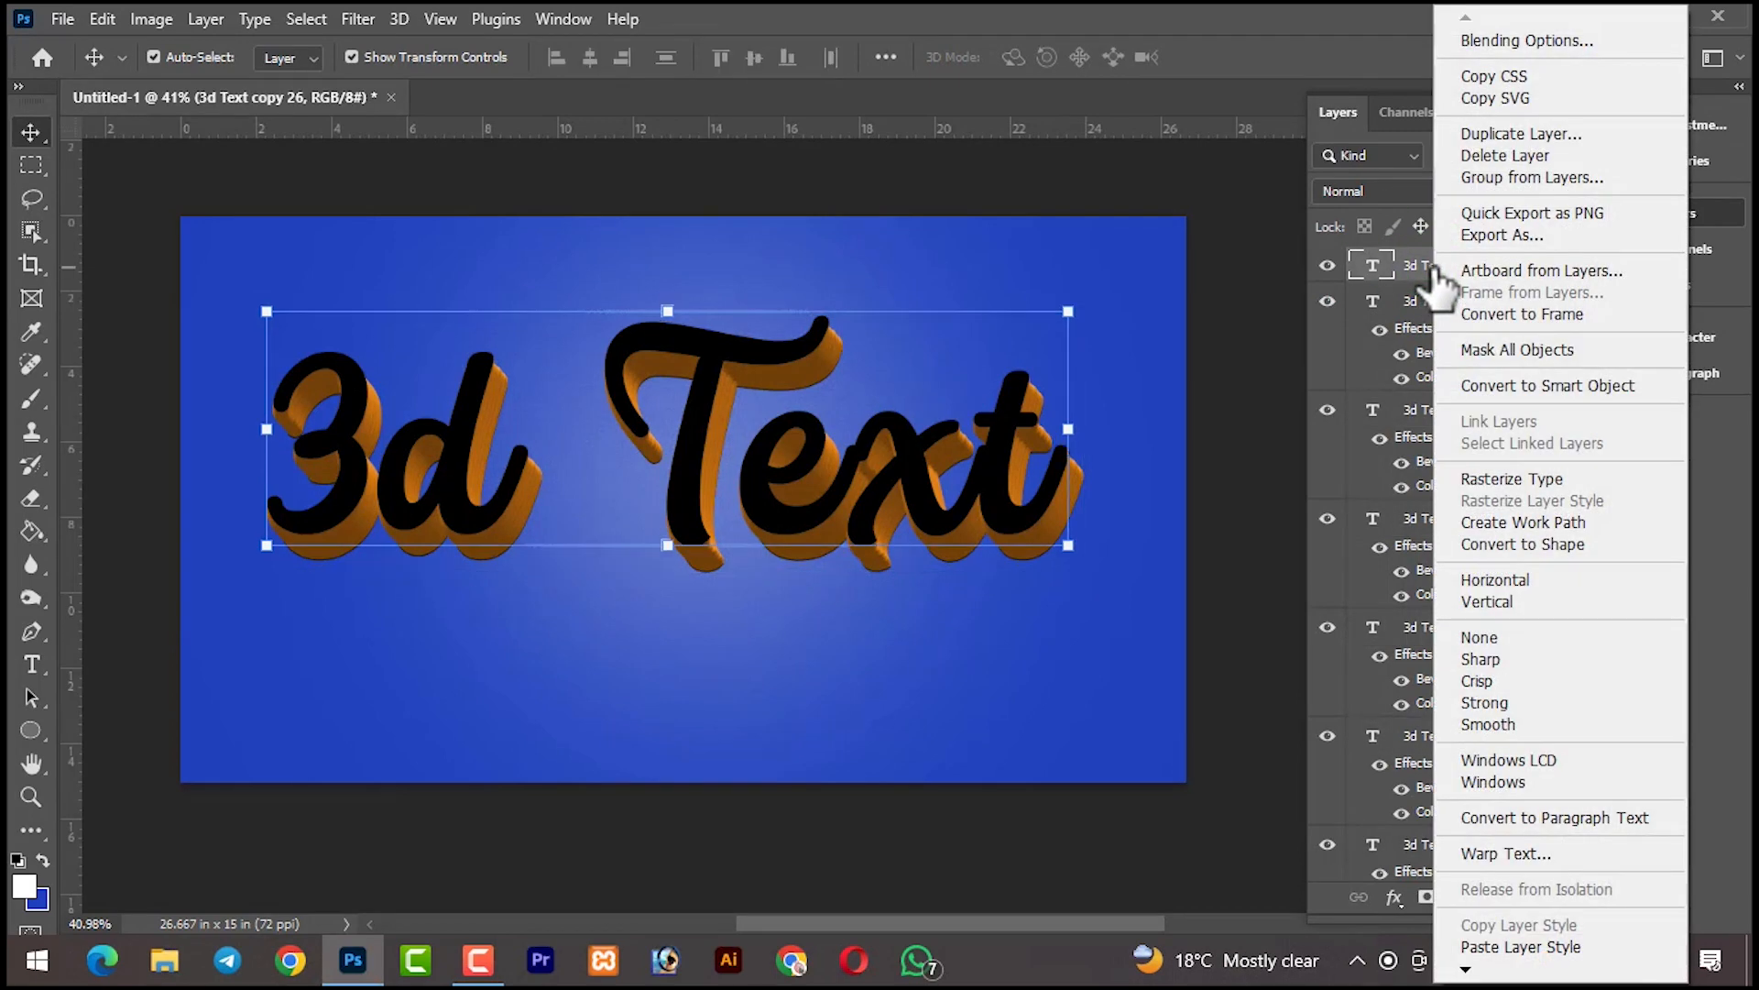
click(1237, 600)
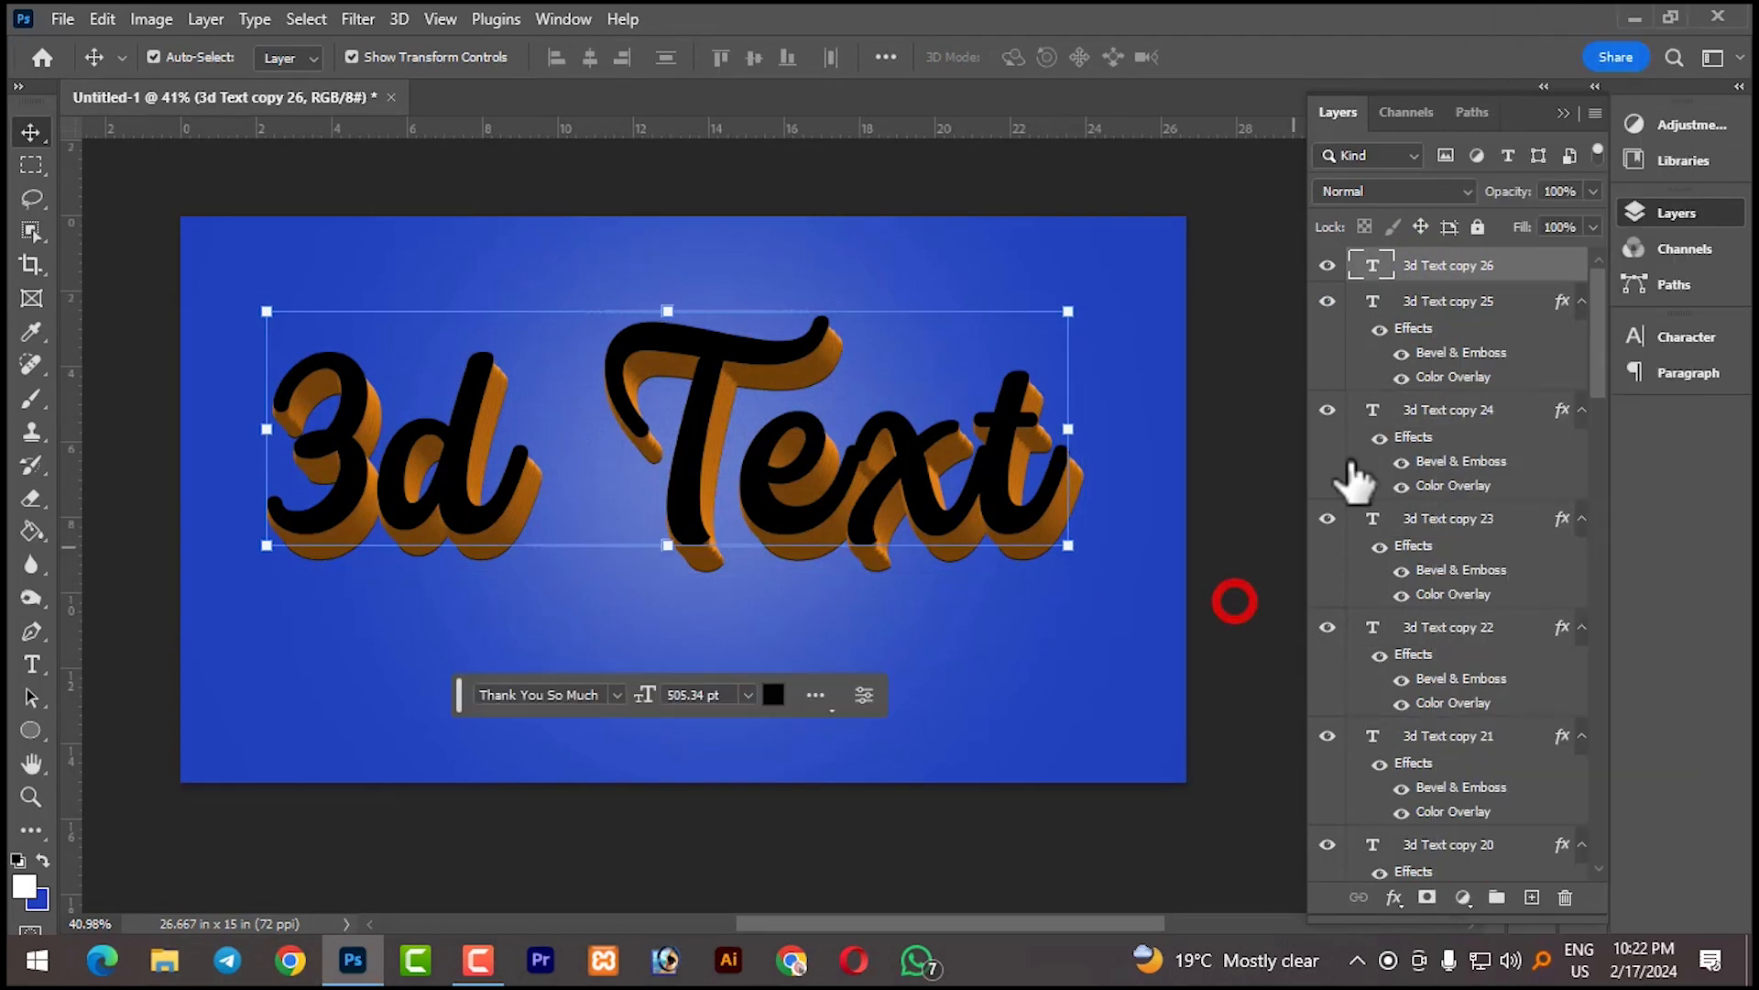
click(1394, 898)
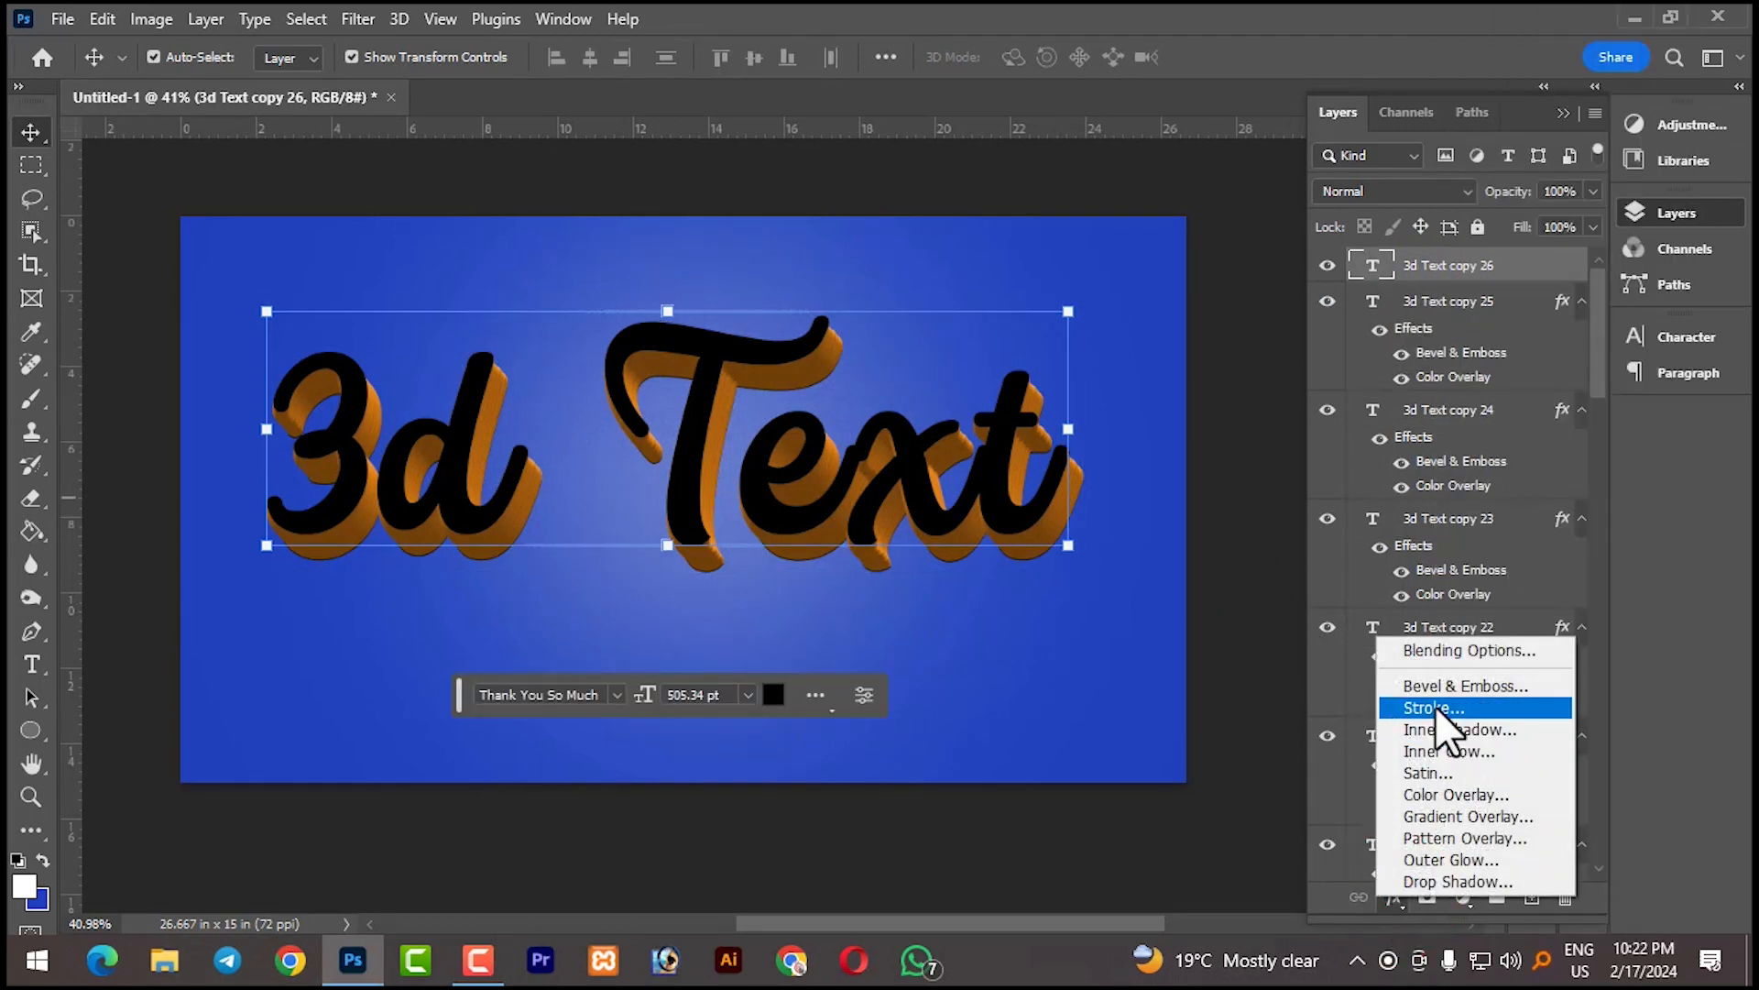
click(1442, 651)
drag(1041, 191, 1420, 194)
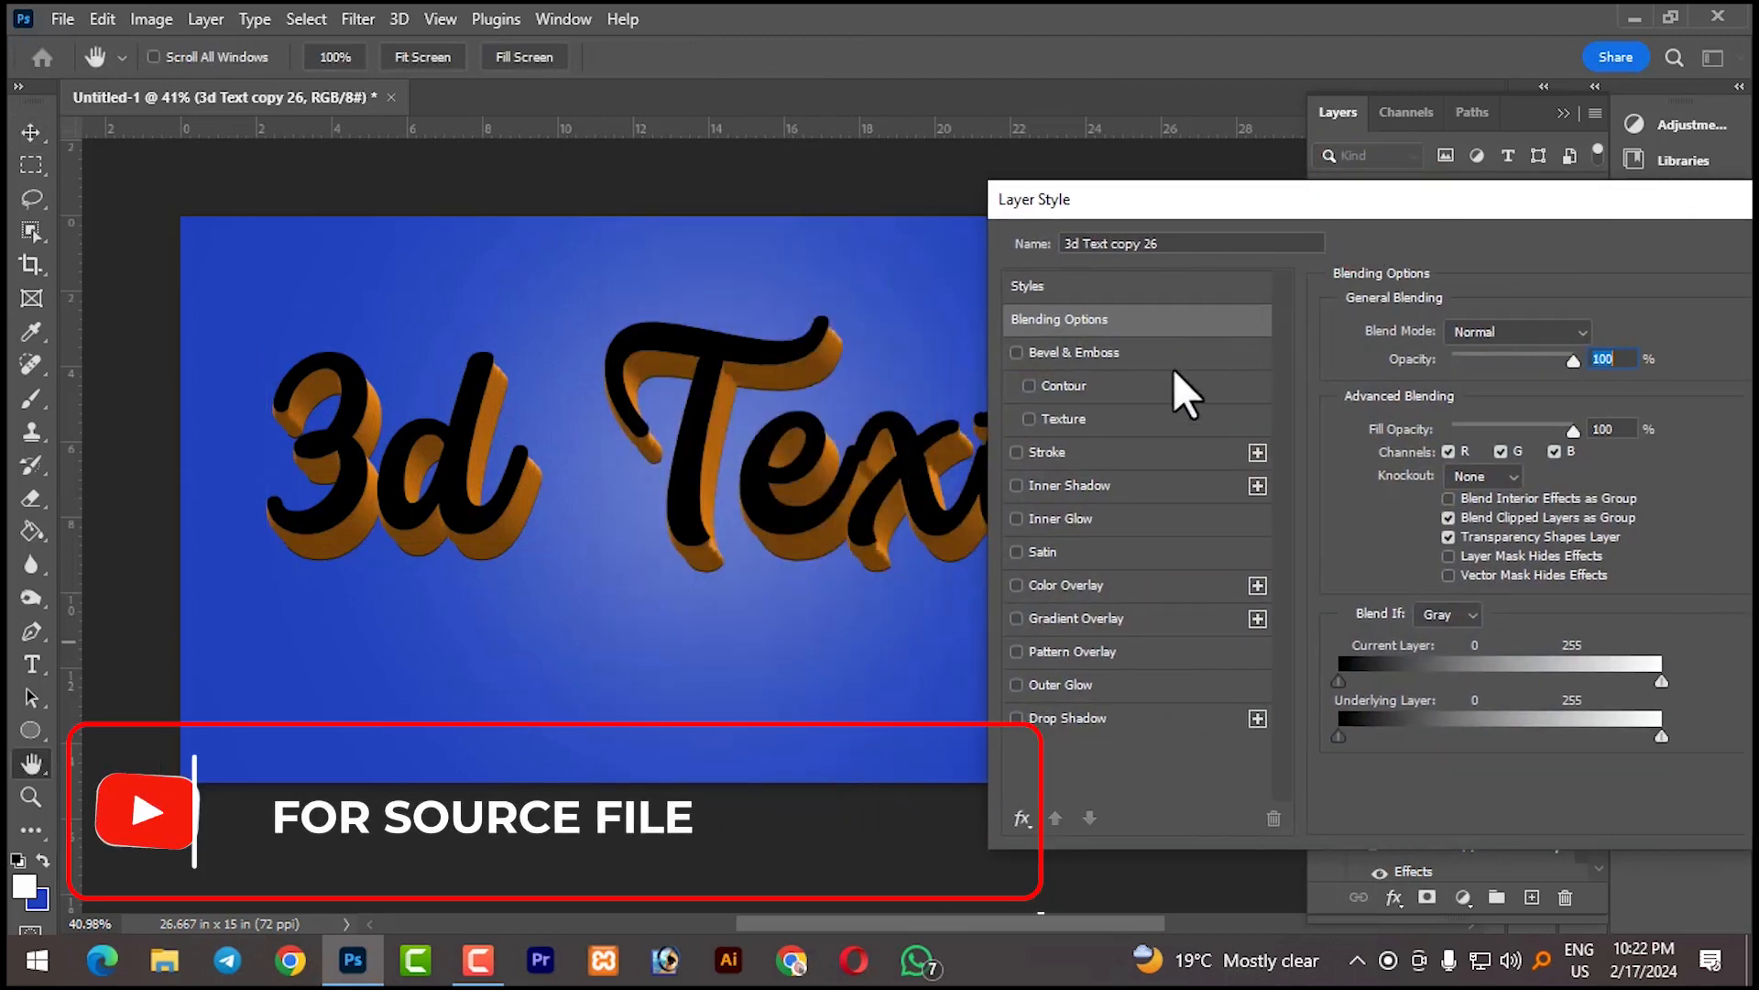
- Add a linear Gradient Overlay from orange #f19511 to yellow at a 90° angle and 87% scale to 3d Text copy 26
click(1039, 619)
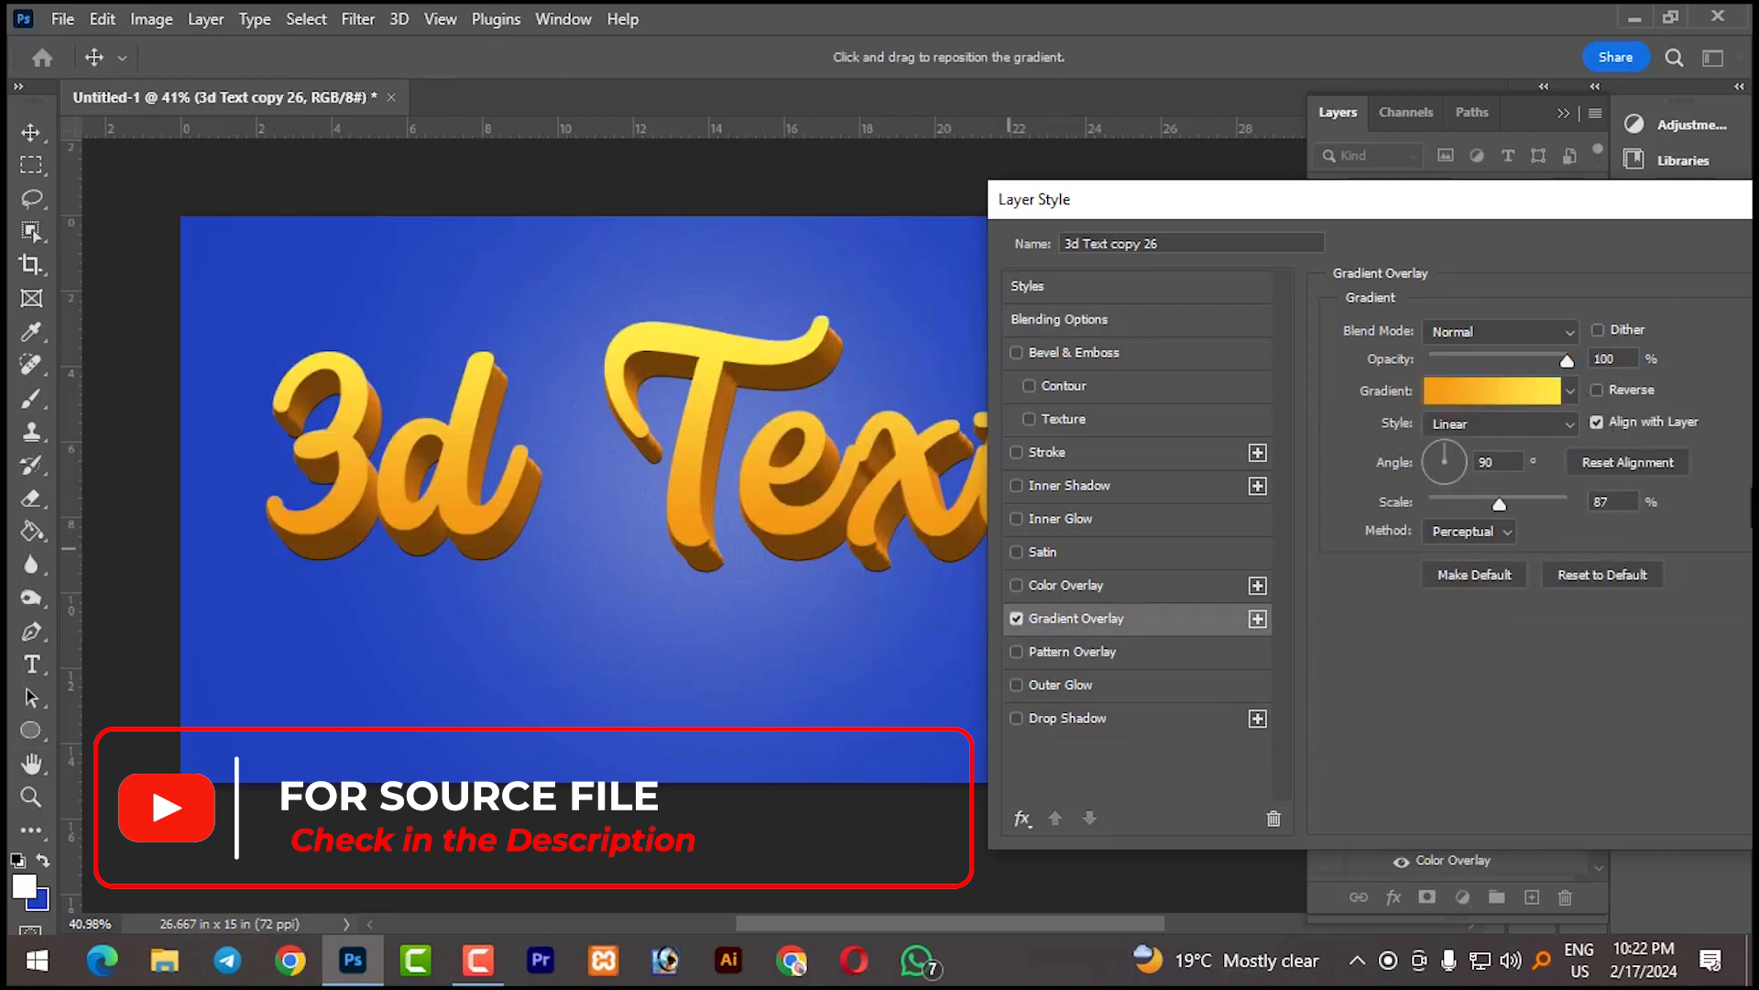
click(1489, 388)
click(1114, 634)
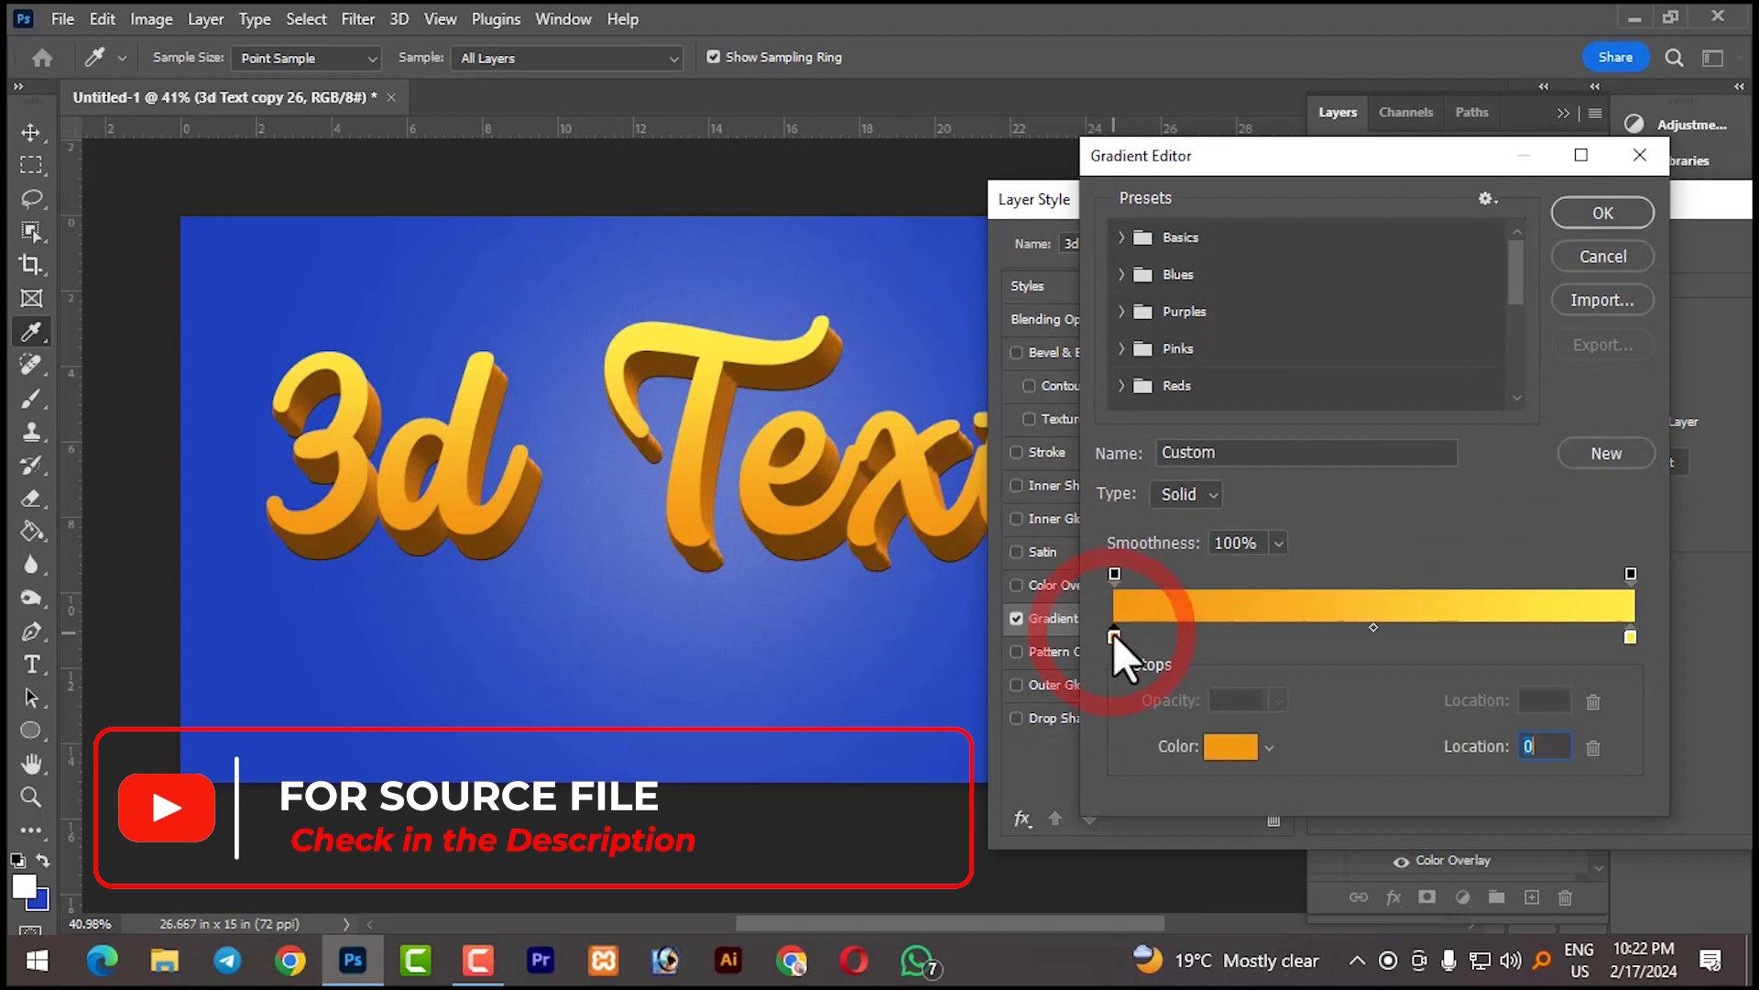
click(1229, 747)
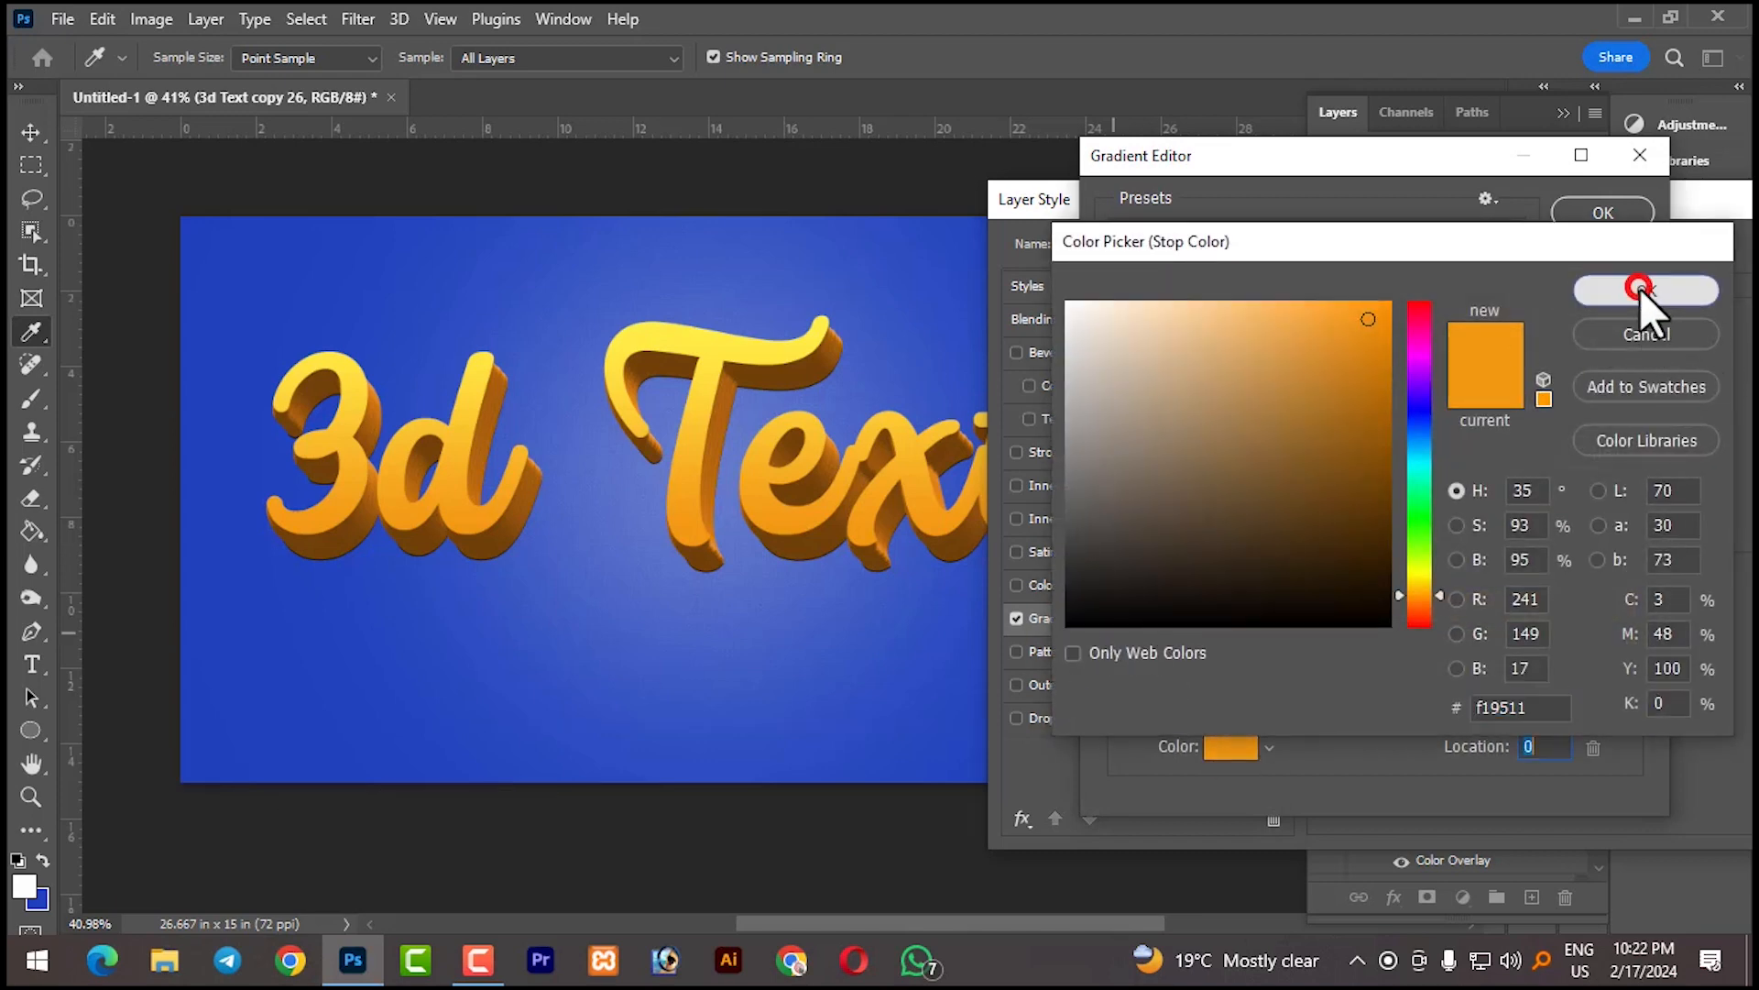
click(1642, 289)
click(1597, 227)
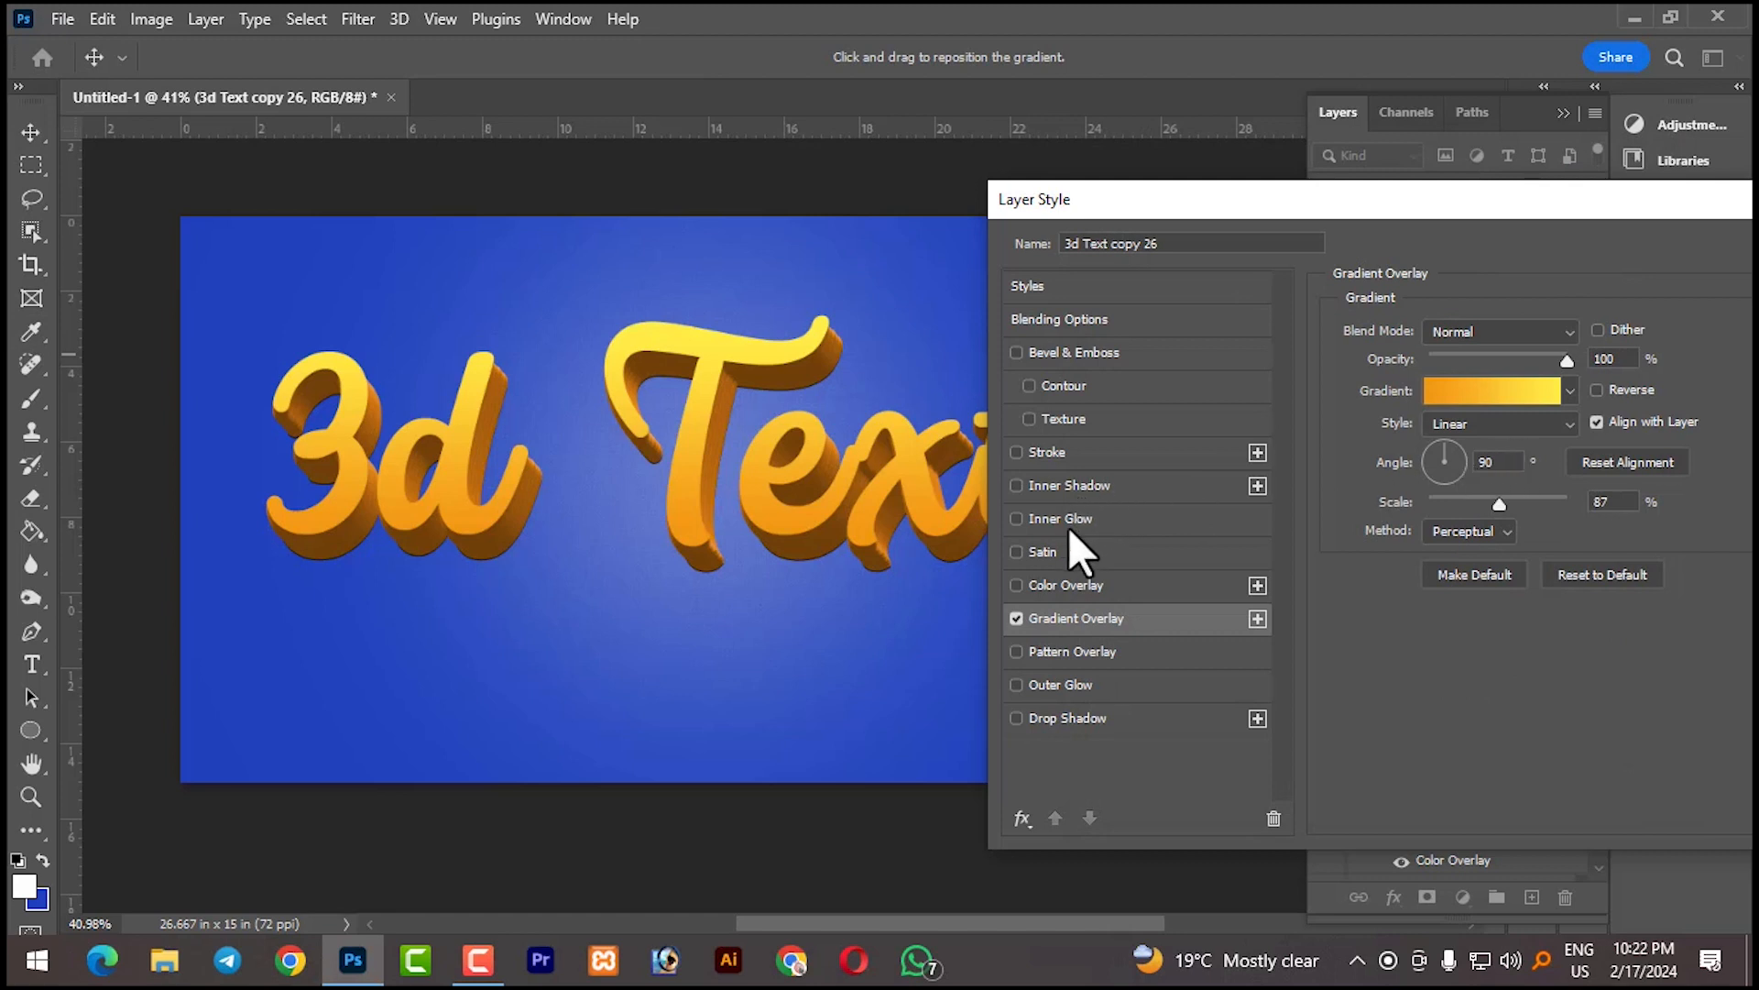
- Add an orange outside Stroke and a black Multiply Inner Shadow at 73% opacity, and apply the layer style to 3d Text copy 26
click(1030, 454)
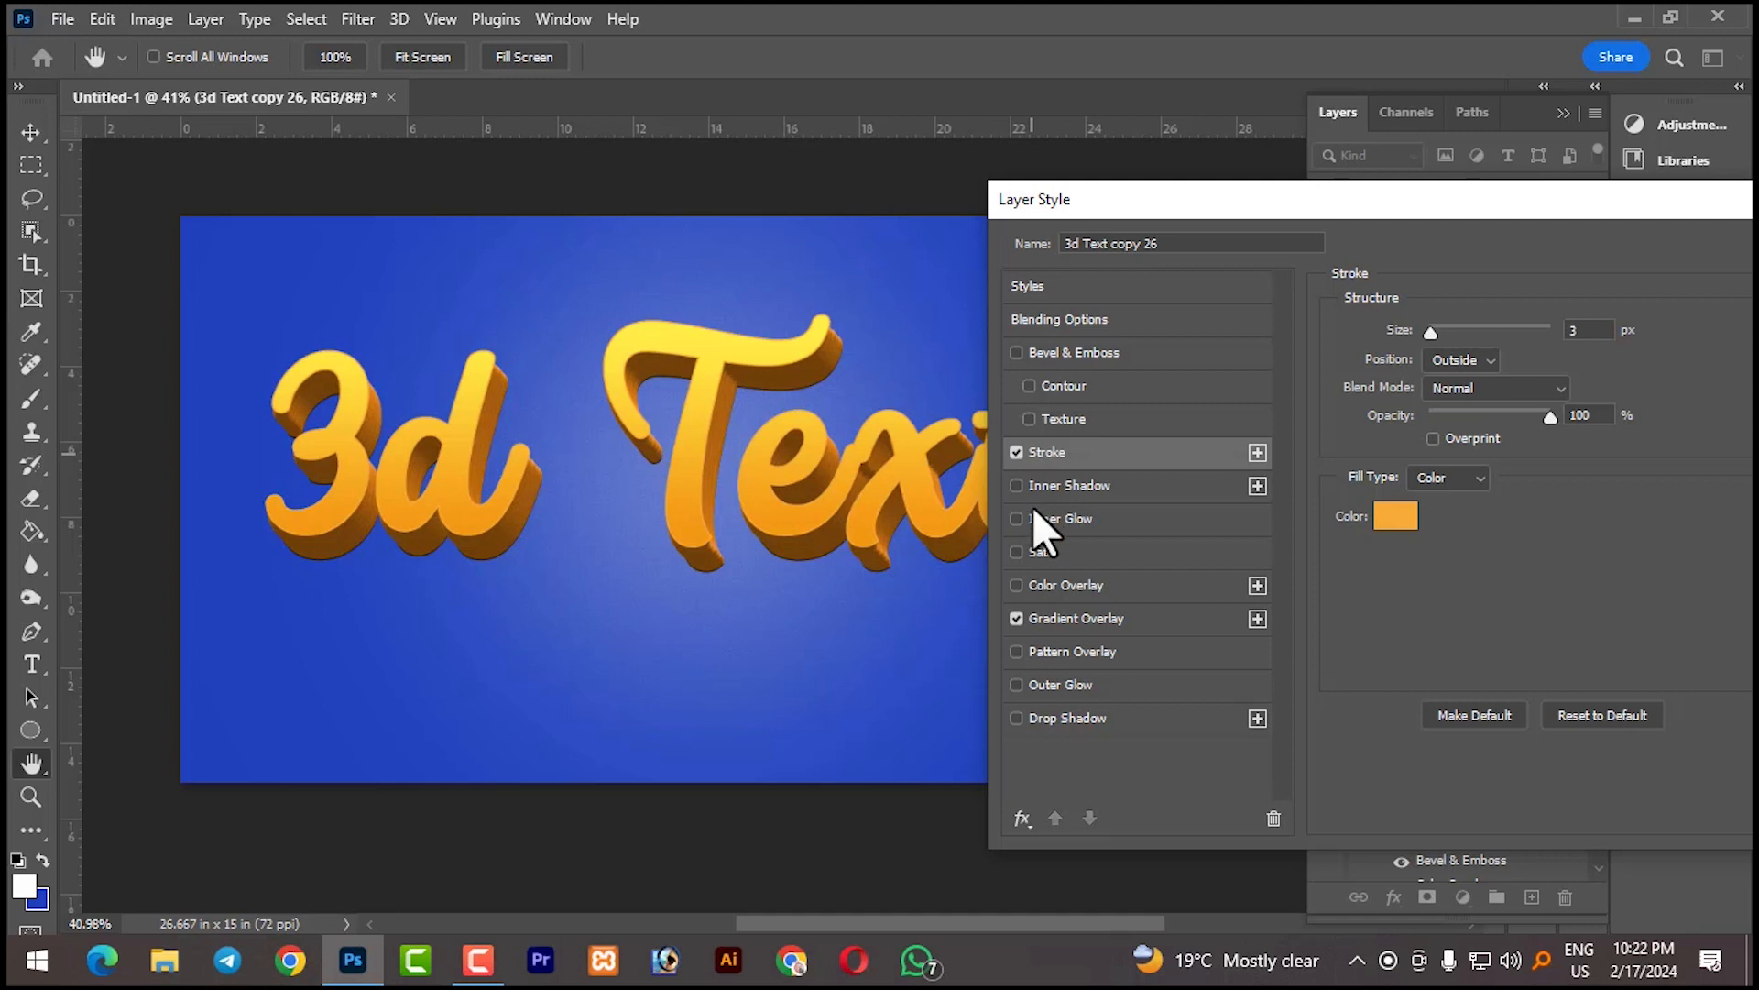
double_click(1588, 330)
click(1043, 487)
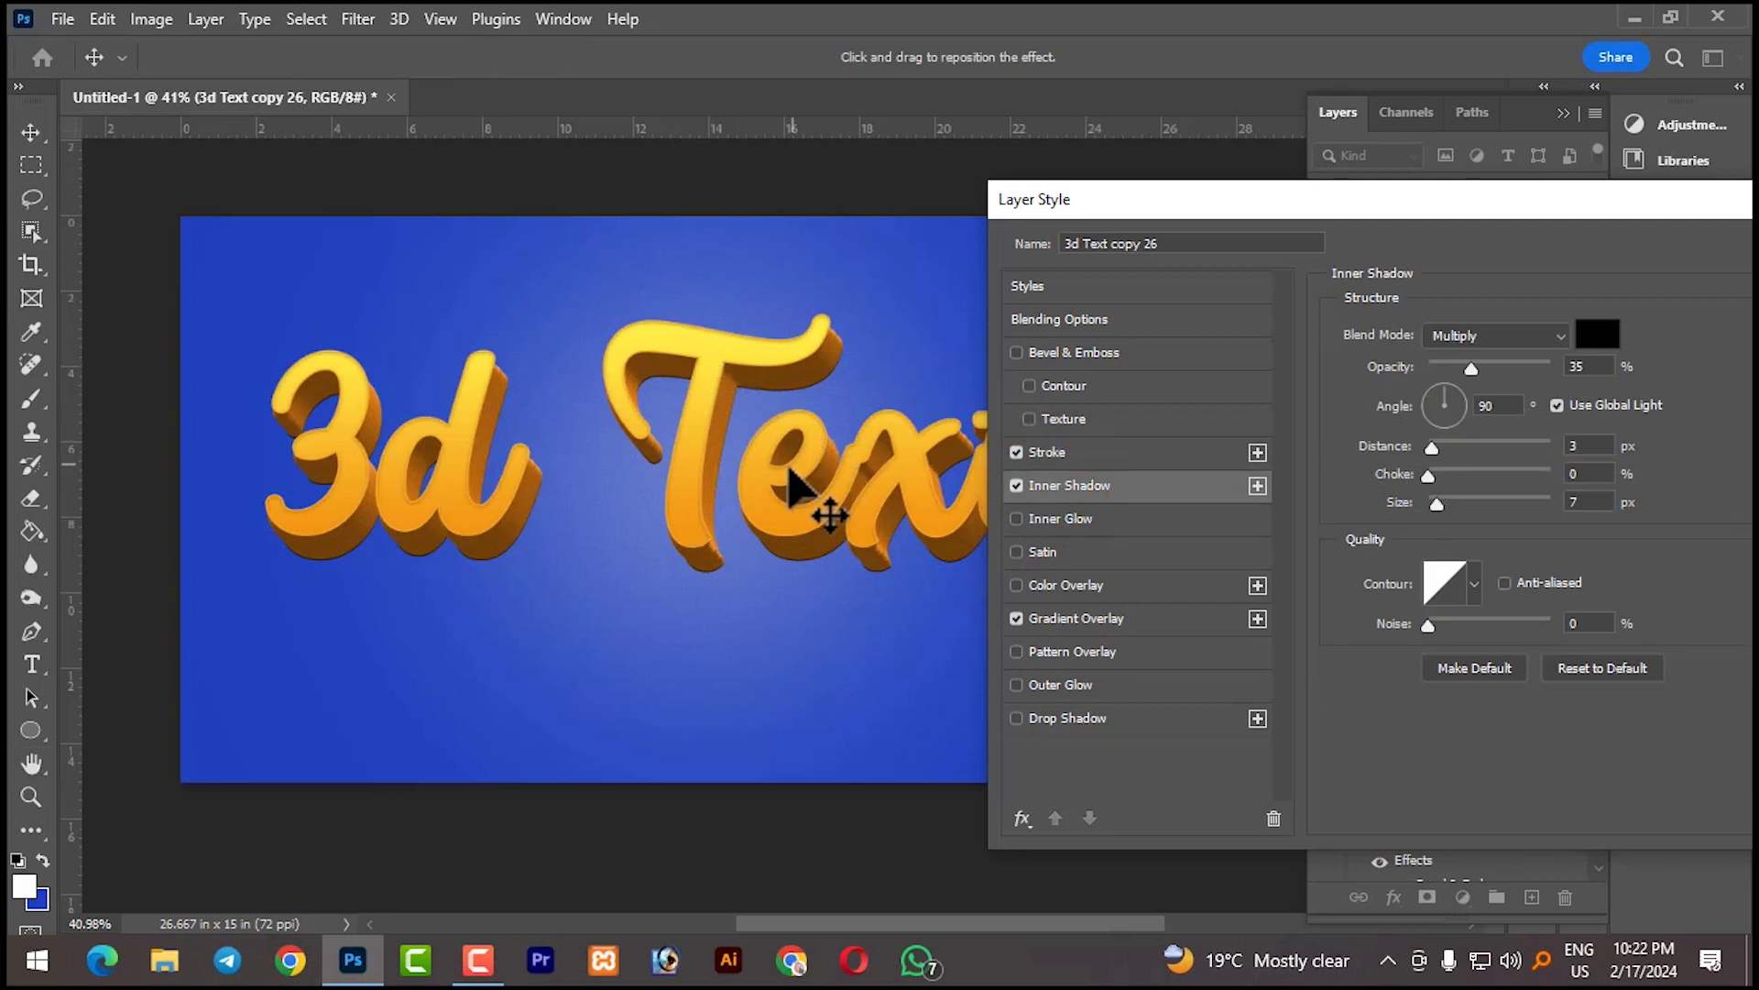
drag(1635, 212, 1433, 228)
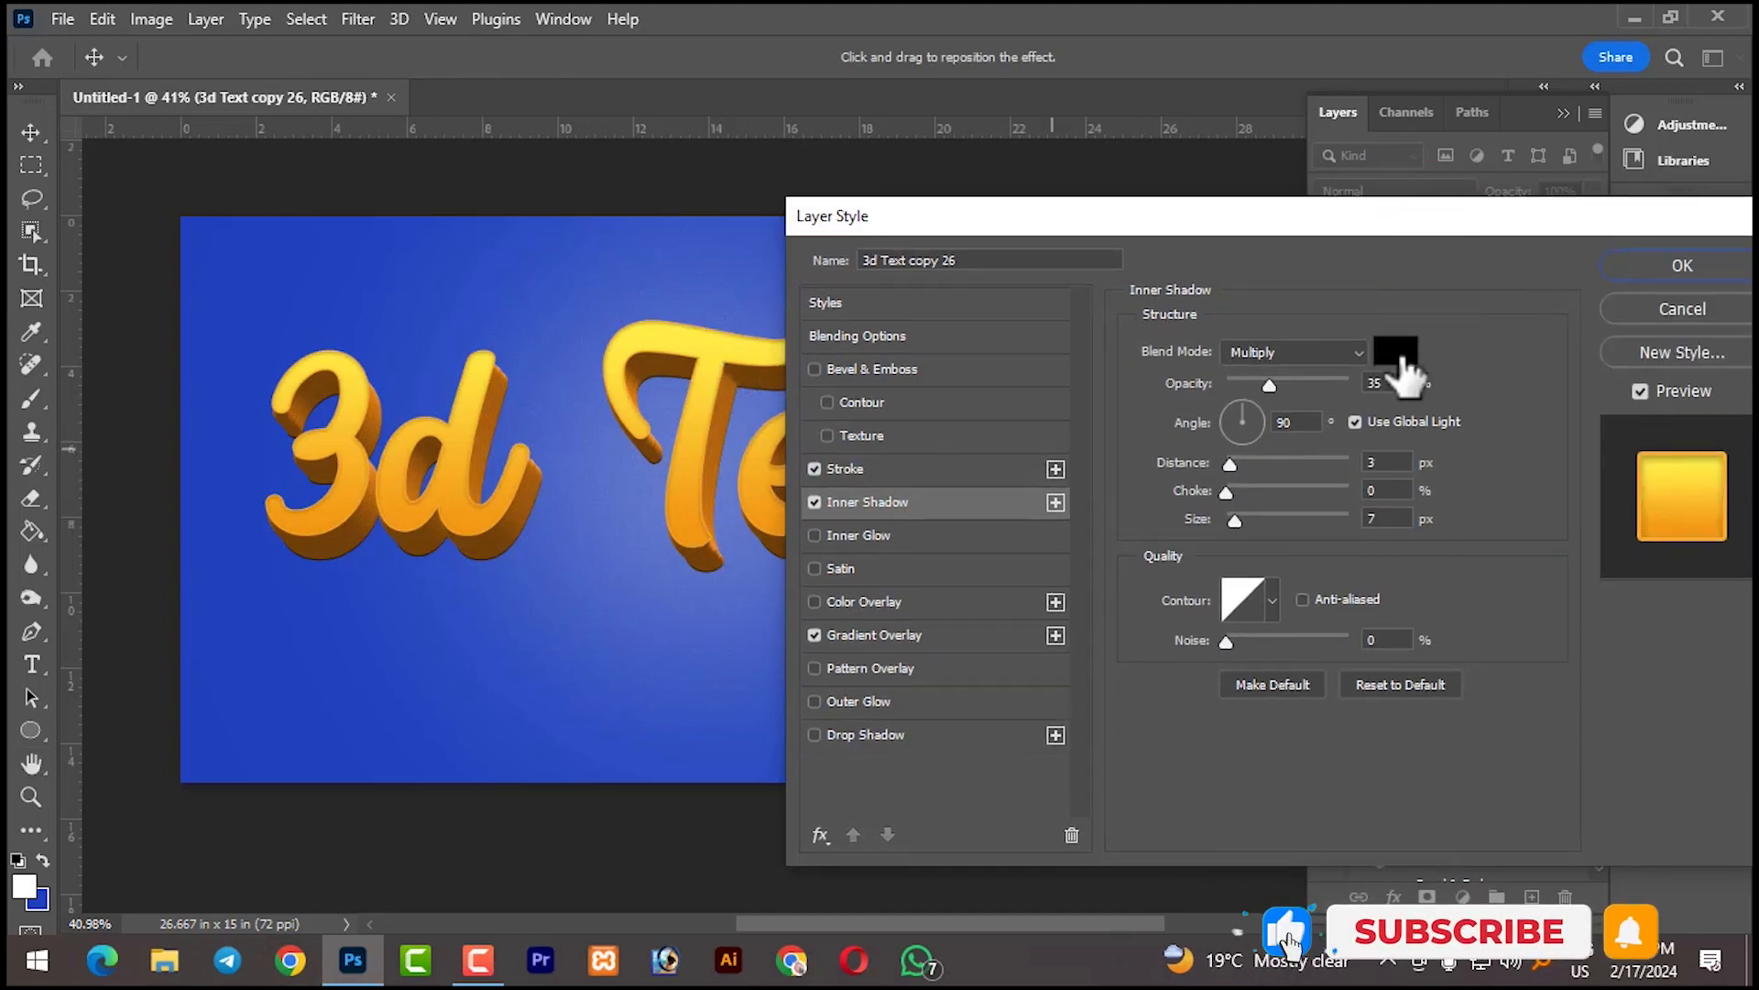
drag(1271, 386, 1317, 383)
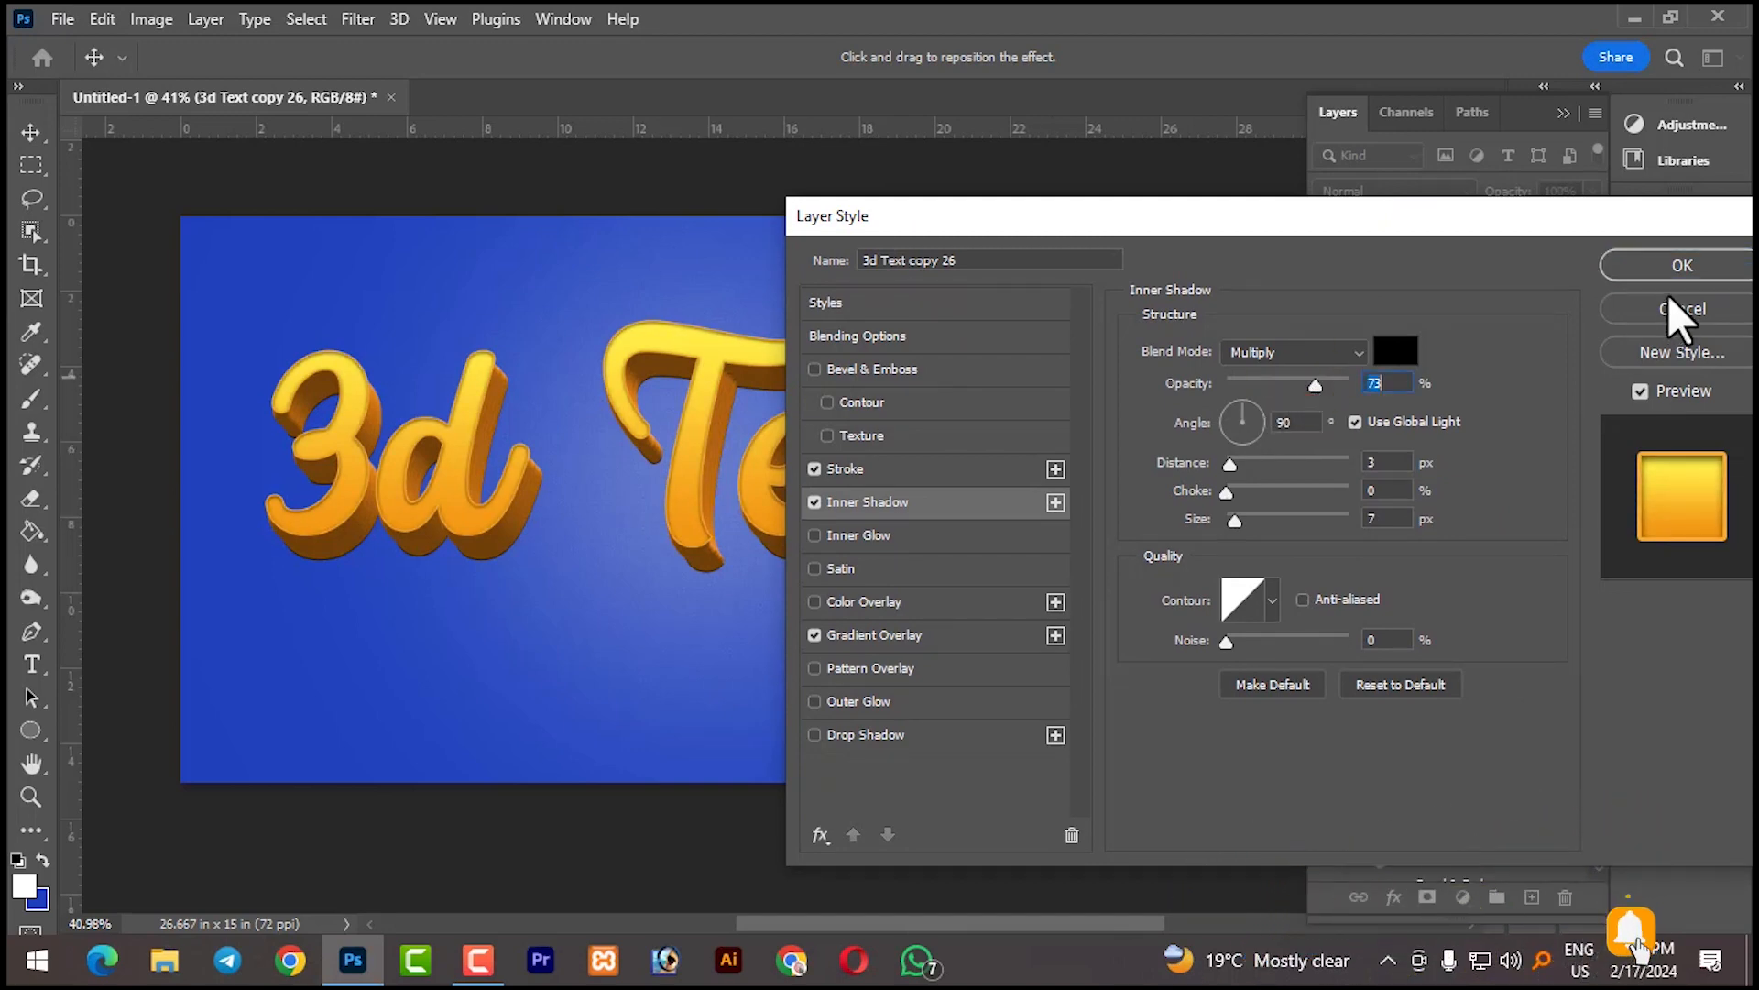
click(1675, 275)
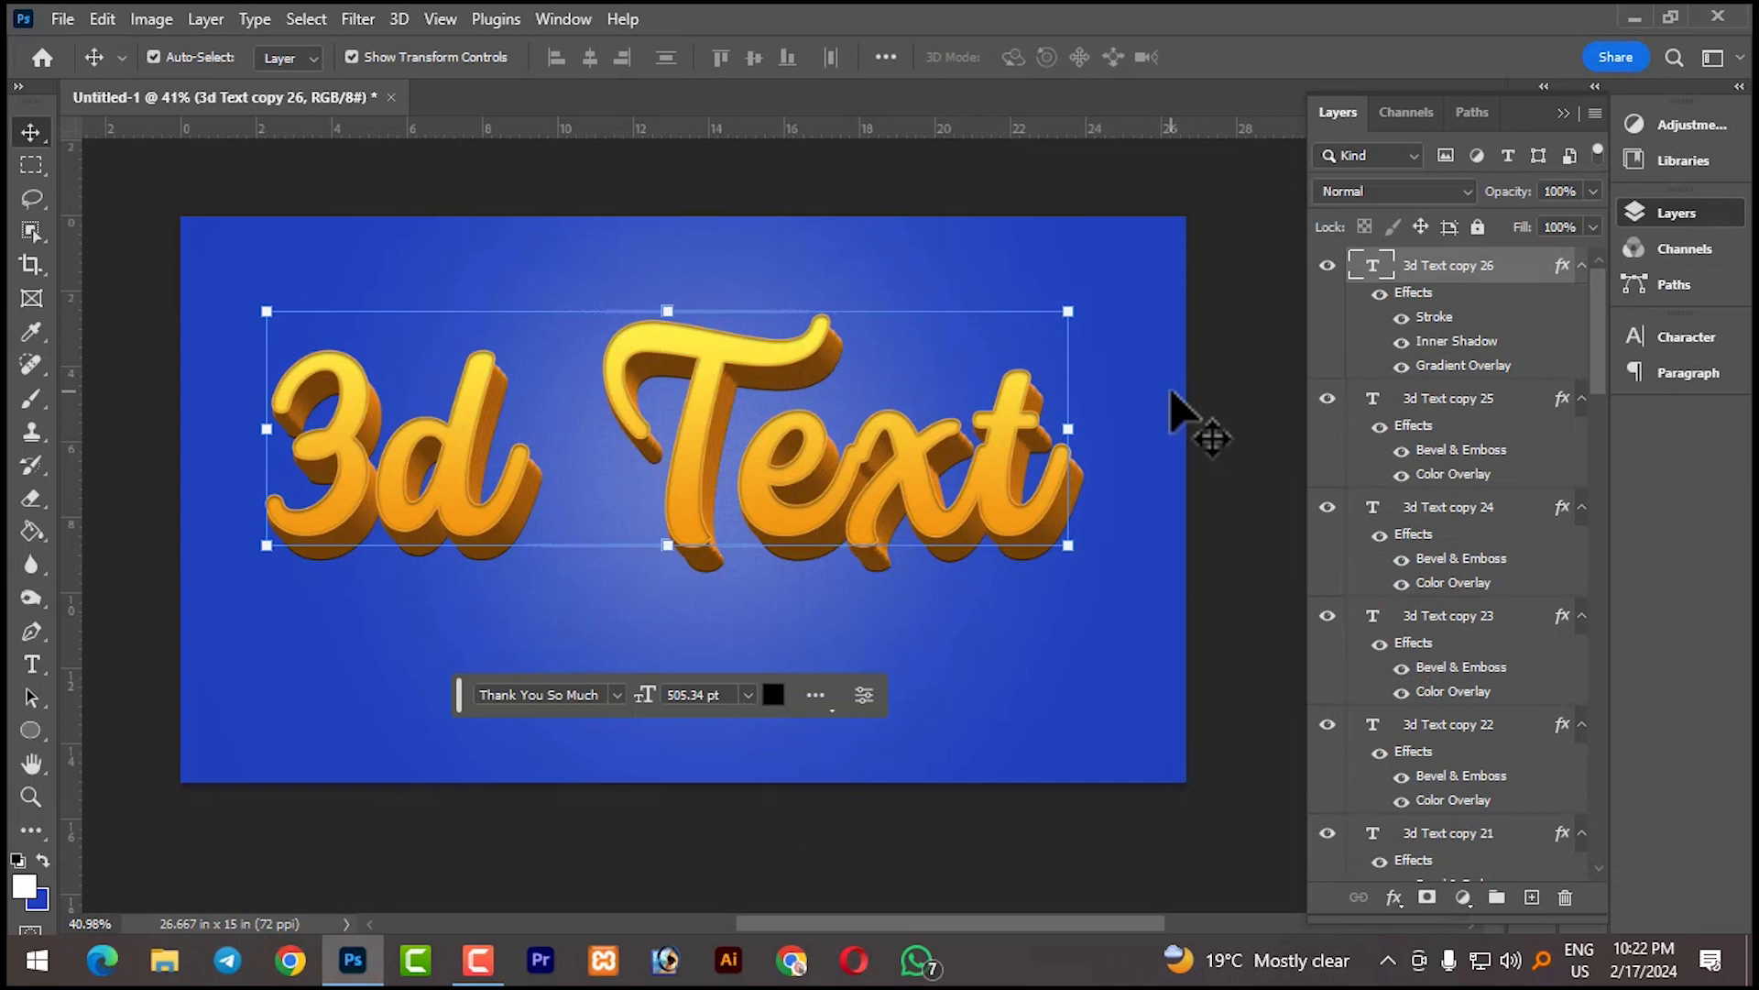
- Try to group all text layers from 3d Text copy 26 down to the base layer 3d Text
drag(1596, 353, 1607, 855)
shift+click(1558, 793)
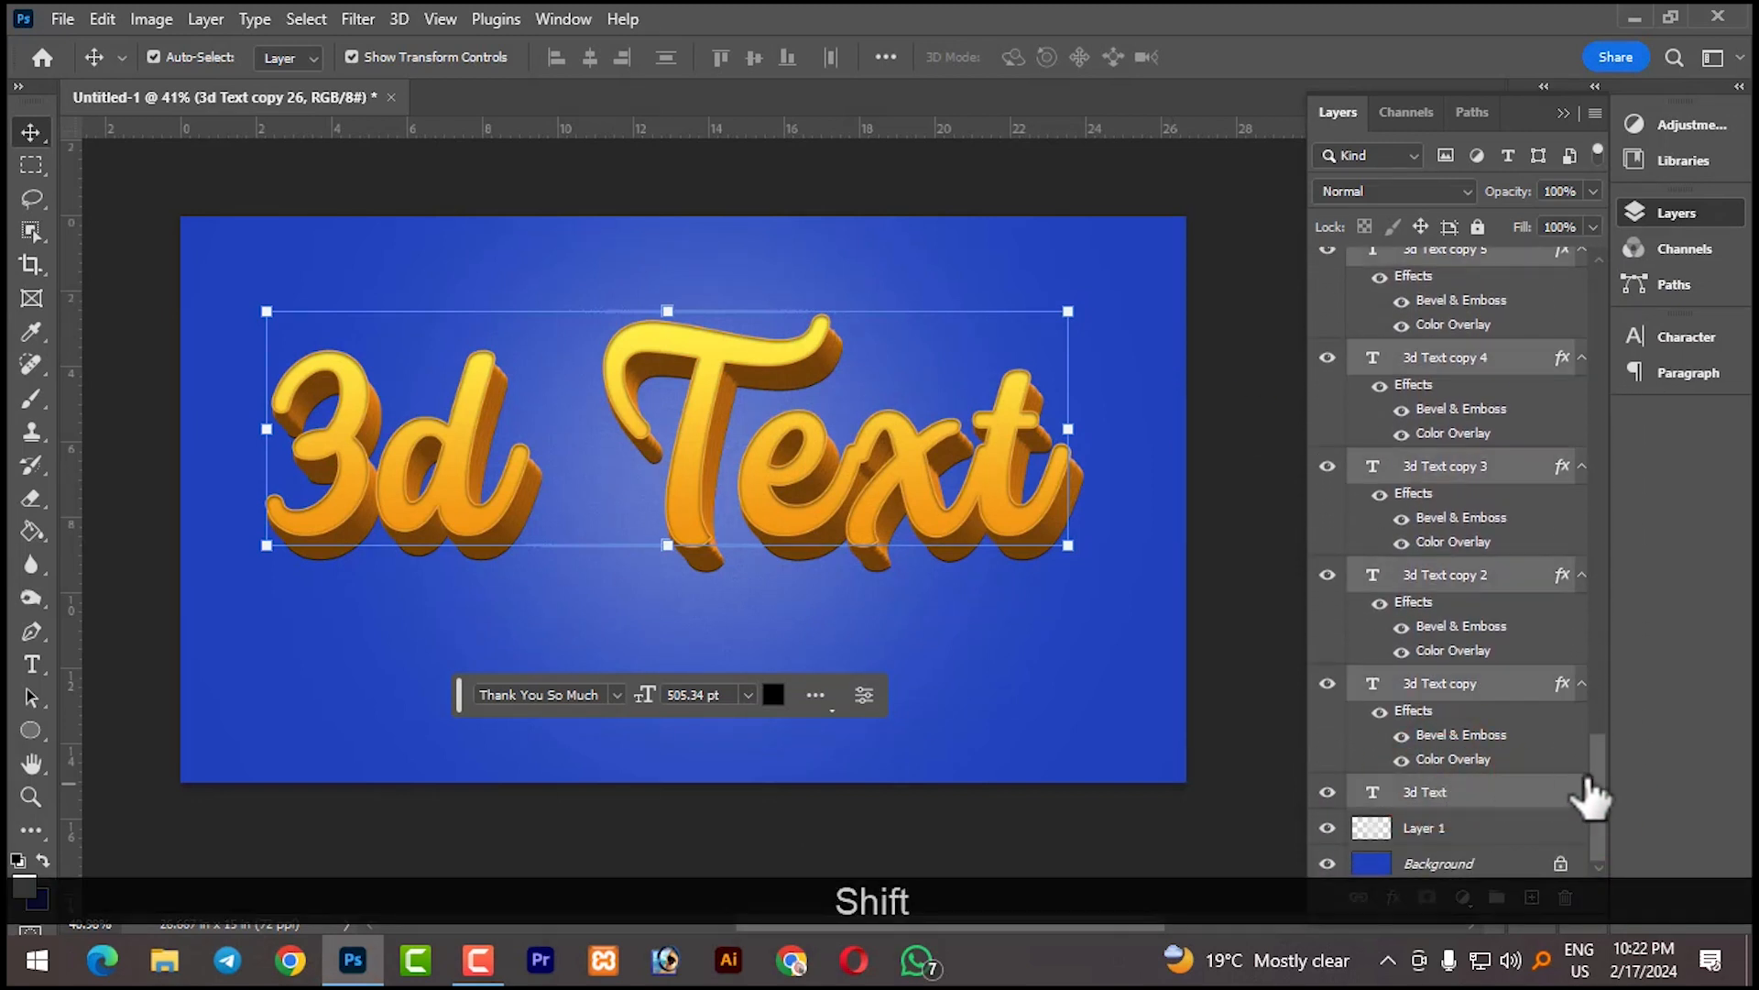
key(ctrl+g)
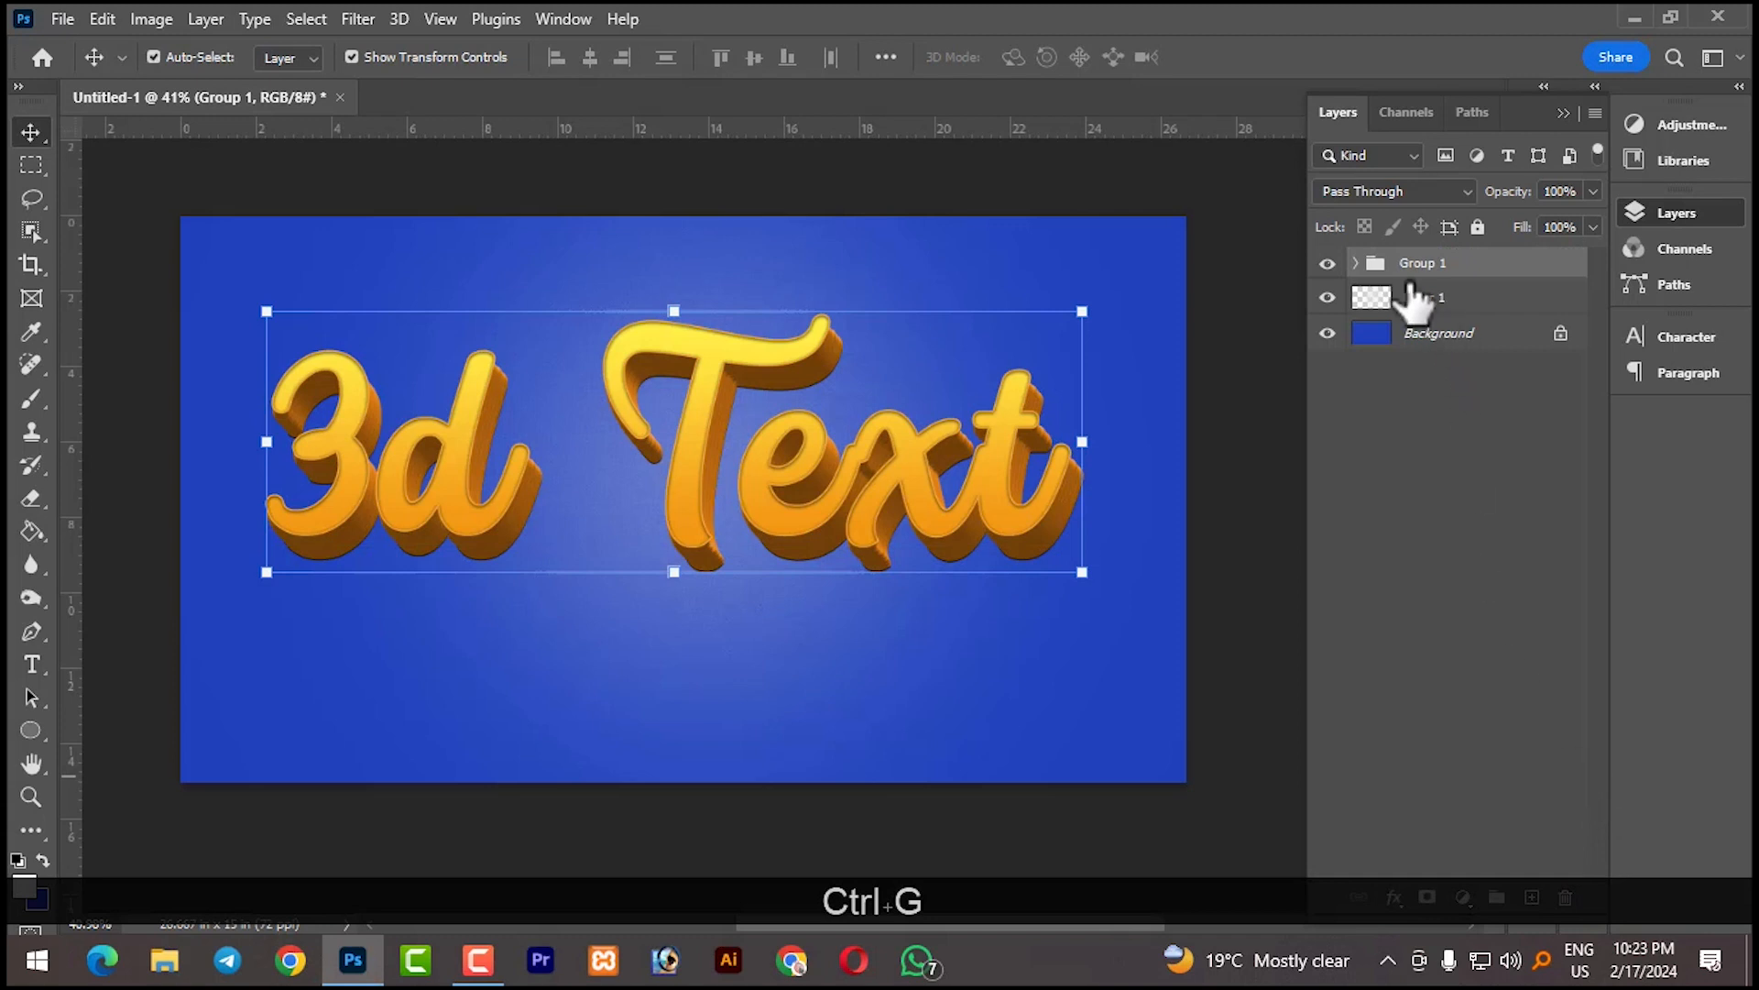
key(ctrl+z)
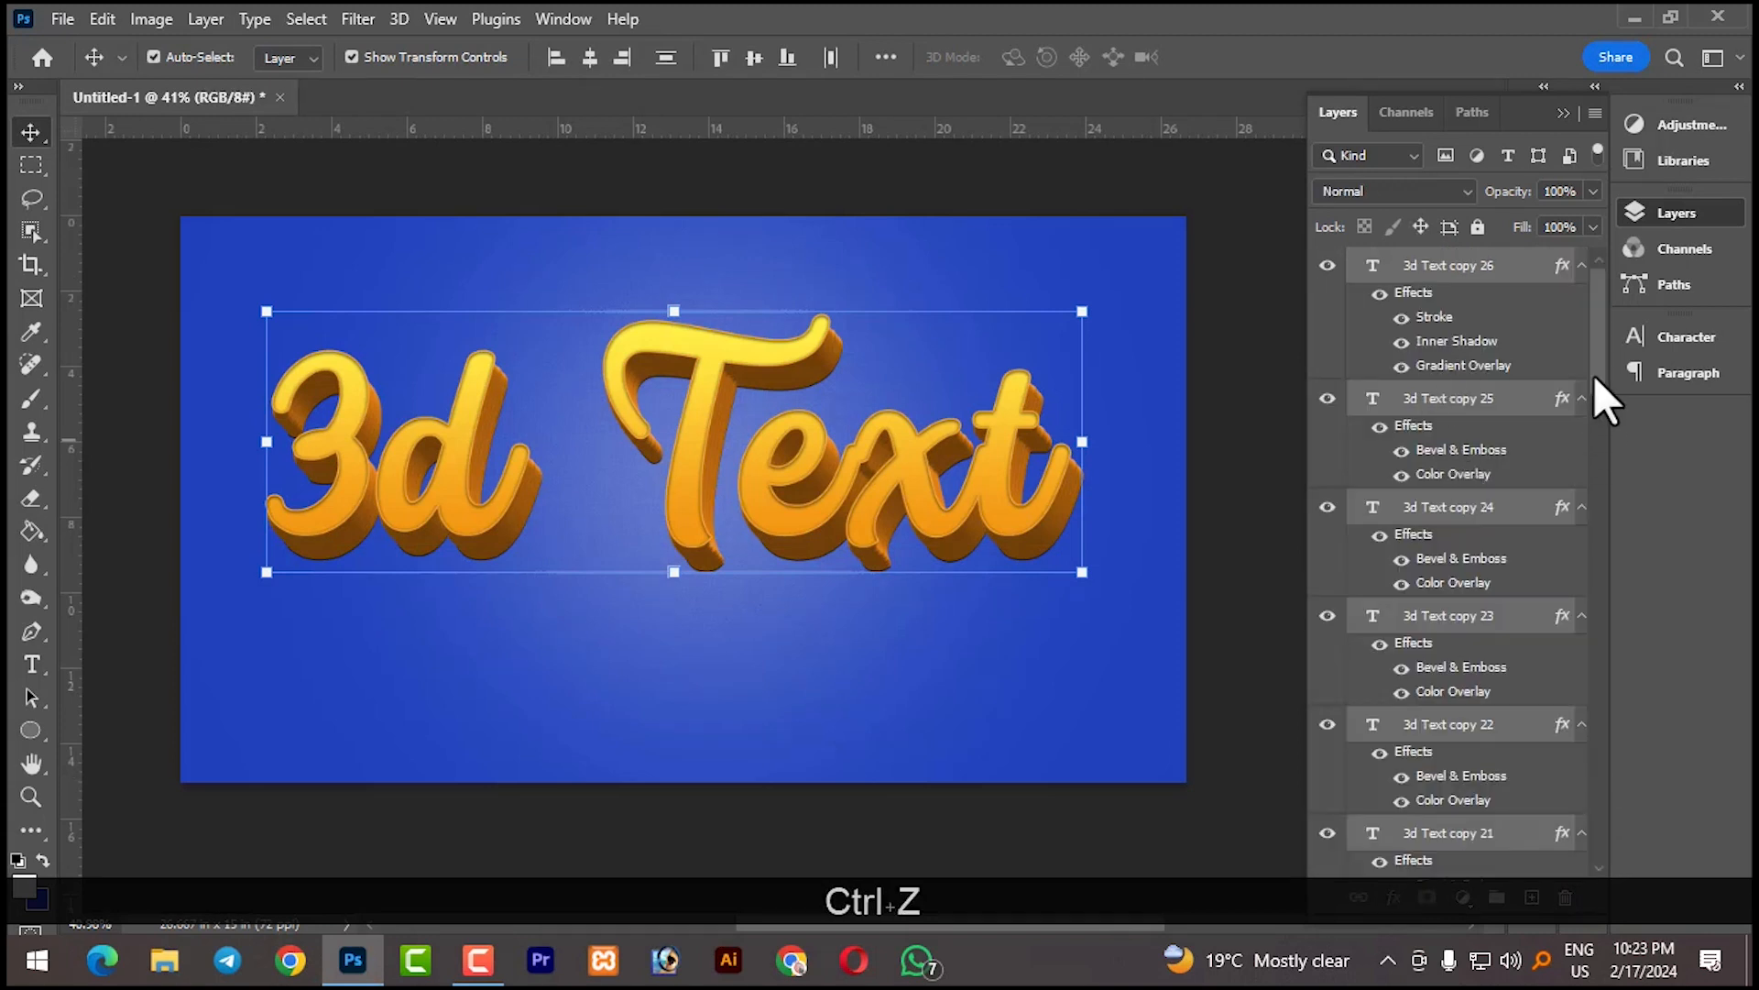
- Group the layers from 3d Text copy 26 down to 3d Text copy, leaving the base layer 3d Text outside the group
click(1492, 268)
drag(1597, 284, 1611, 864)
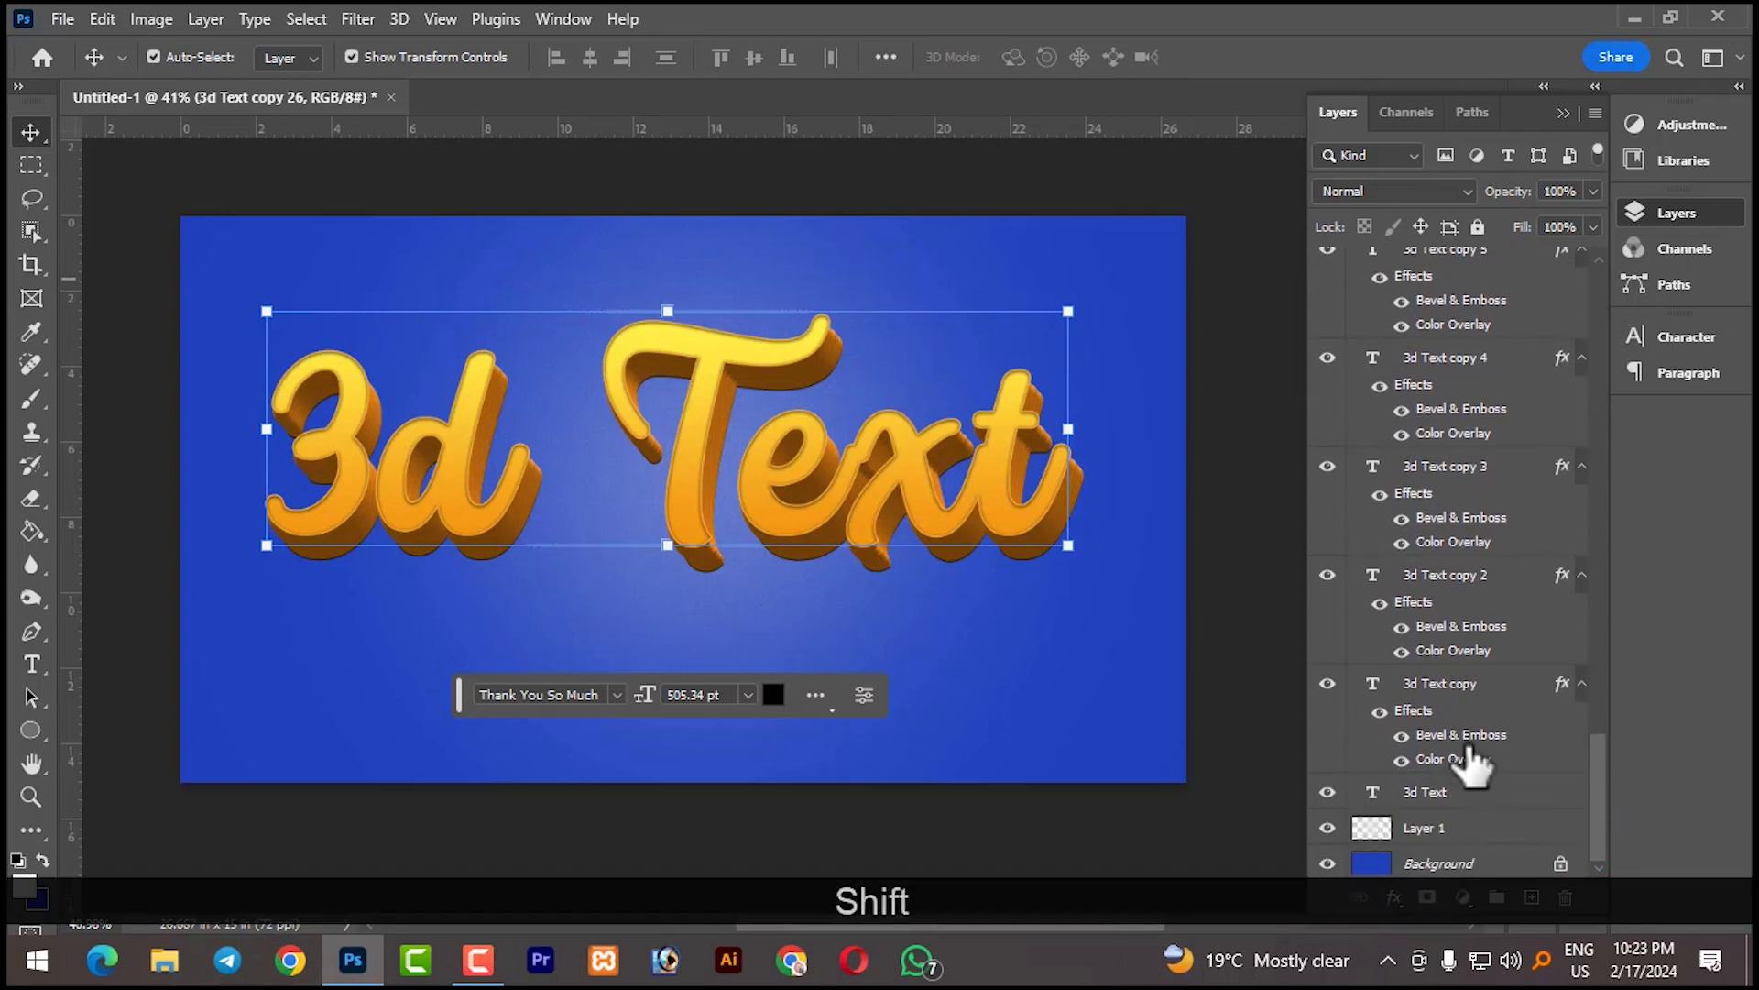
shift+click(1437, 701)
key(ctrl+shift+g)
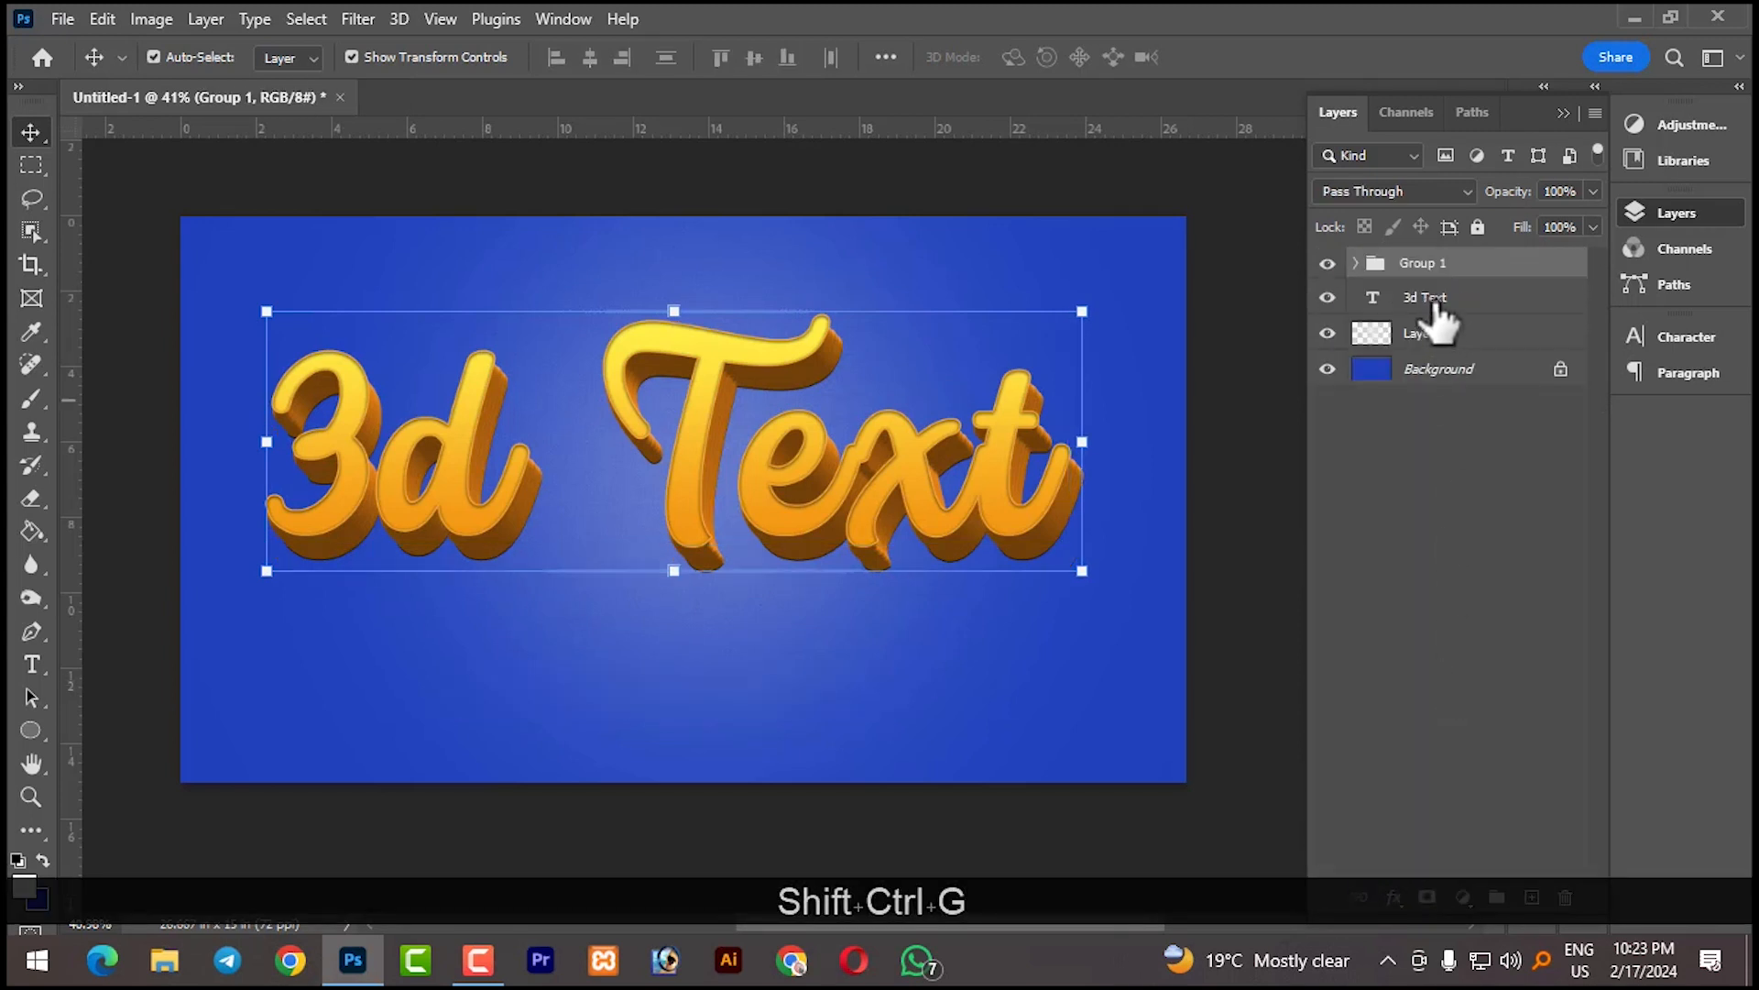
- Duplicate the base layer 3d Text repeatedly, nudging the copies alternately down and right up to 3d Text copy 74, as a black shadow
click(1437, 307)
key(ctrl)
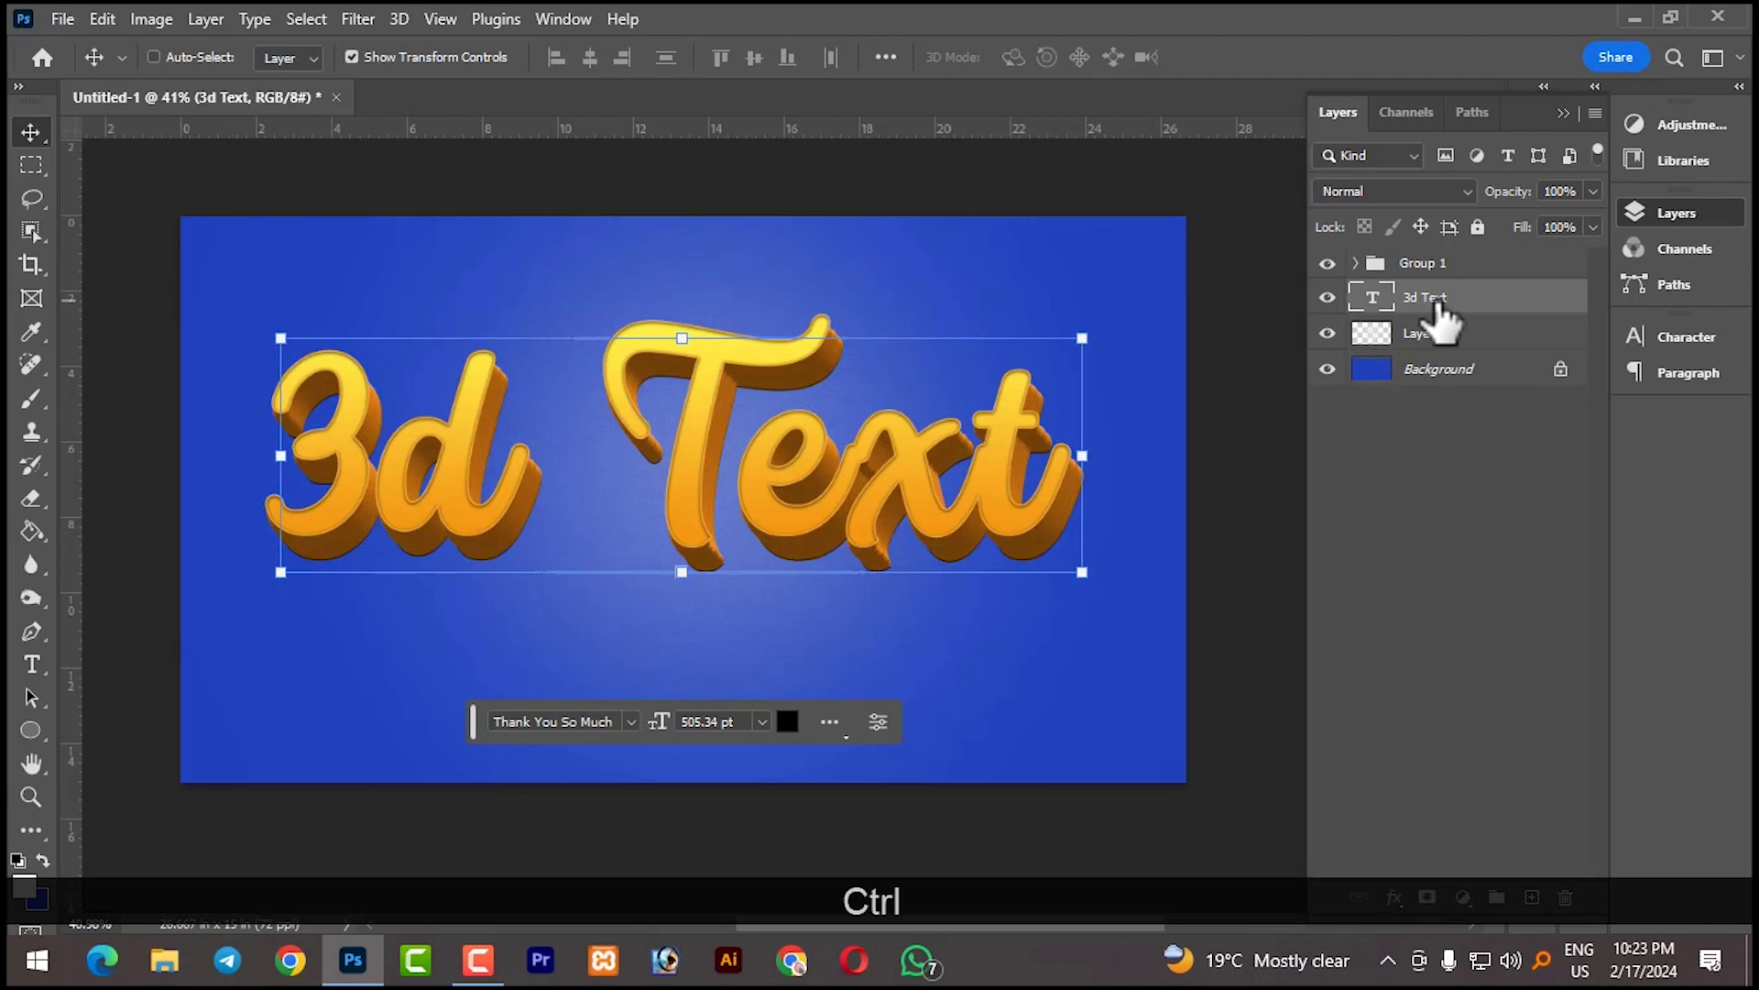
key(ctrl+alt+Down)
key(ctrl+alt+Right)
key(ctrl+alt+Down)
key(ctrl+alt+Right)
key(ctrl+alt+Right)
key(ctrl+alt+Down)
key(ctrl+alt+Down)
key(ctrl+alt+Right)
key(ctrl+alt+Right)
key(ctrl+alt+Down)
key(ctrl+alt+Down)
key(ctrl+alt+Right)
key(ctrl+alt+Down)
key(ctrl+alt+Right)
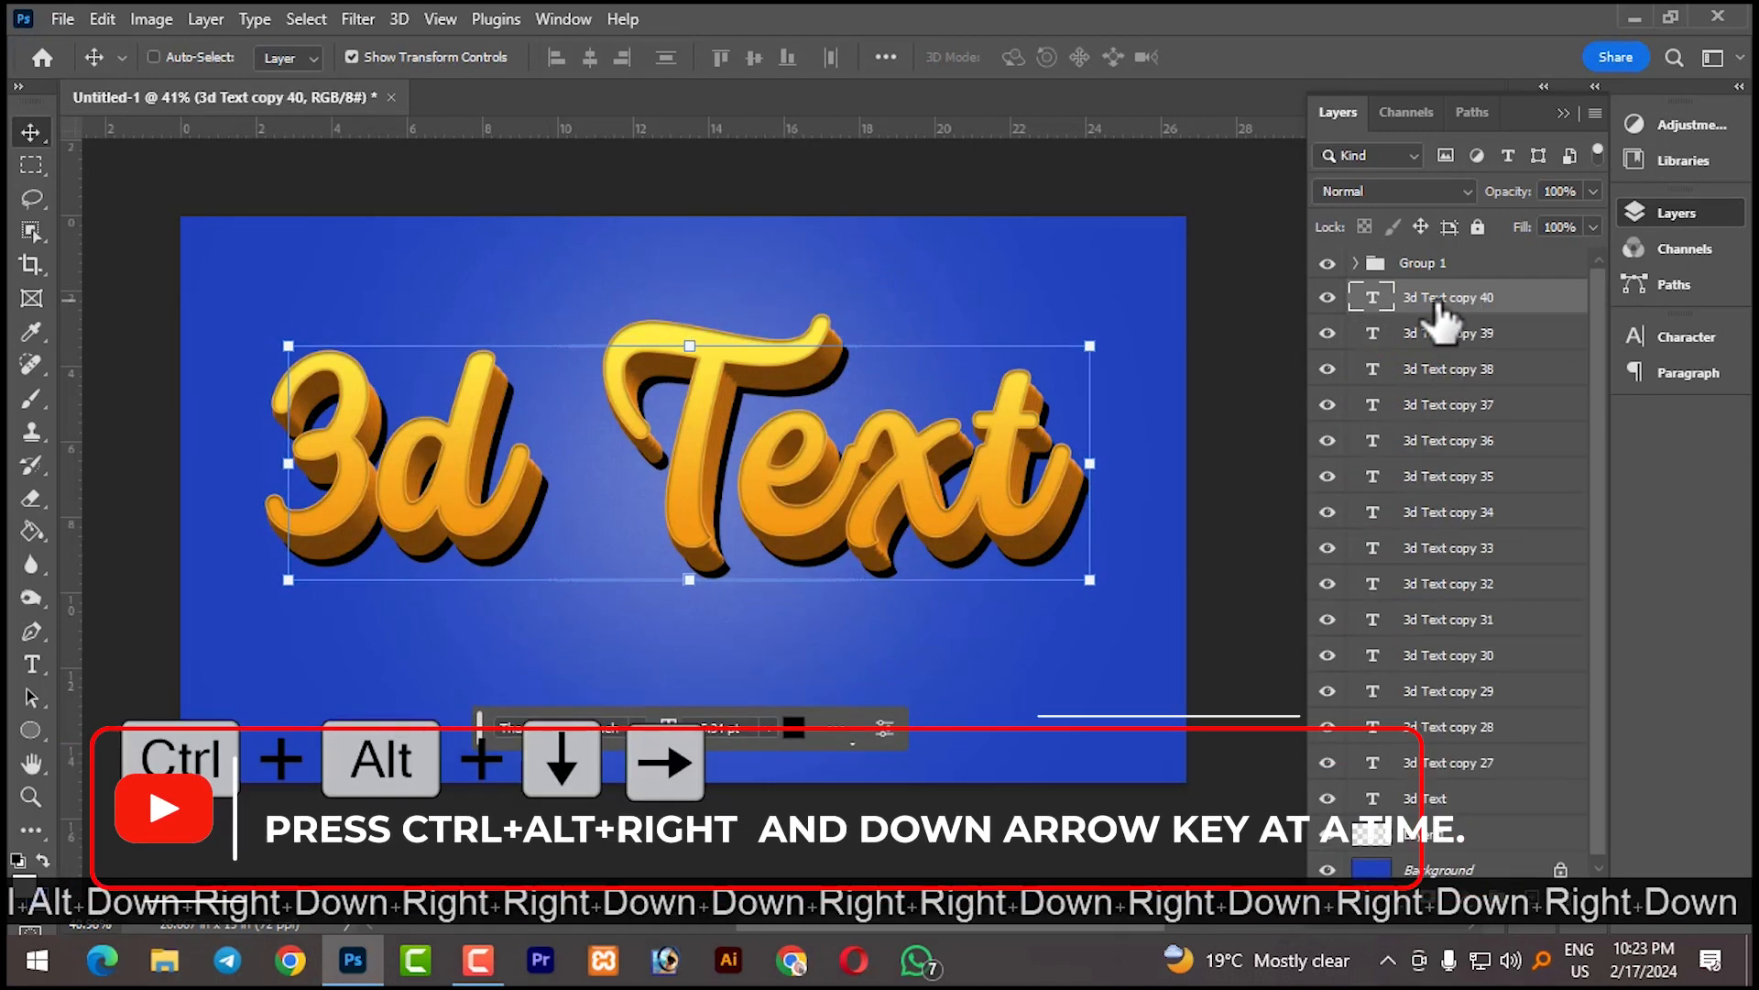
key(ctrl+alt+Down)
key(ctrl+alt+Right)
key(ctrl+alt+Down)
key(ctrl+alt+Right)
key(ctrl+alt+Down)
key(ctrl+alt+Right)
key(ctrl+alt+Down)
key(ctrl+alt+Right)
key(ctrl+alt+Down)
key(ctrl+alt+Right)
key(ctrl+alt+Right)
key(ctrl+alt+Down)
key(ctrl+alt+Right)
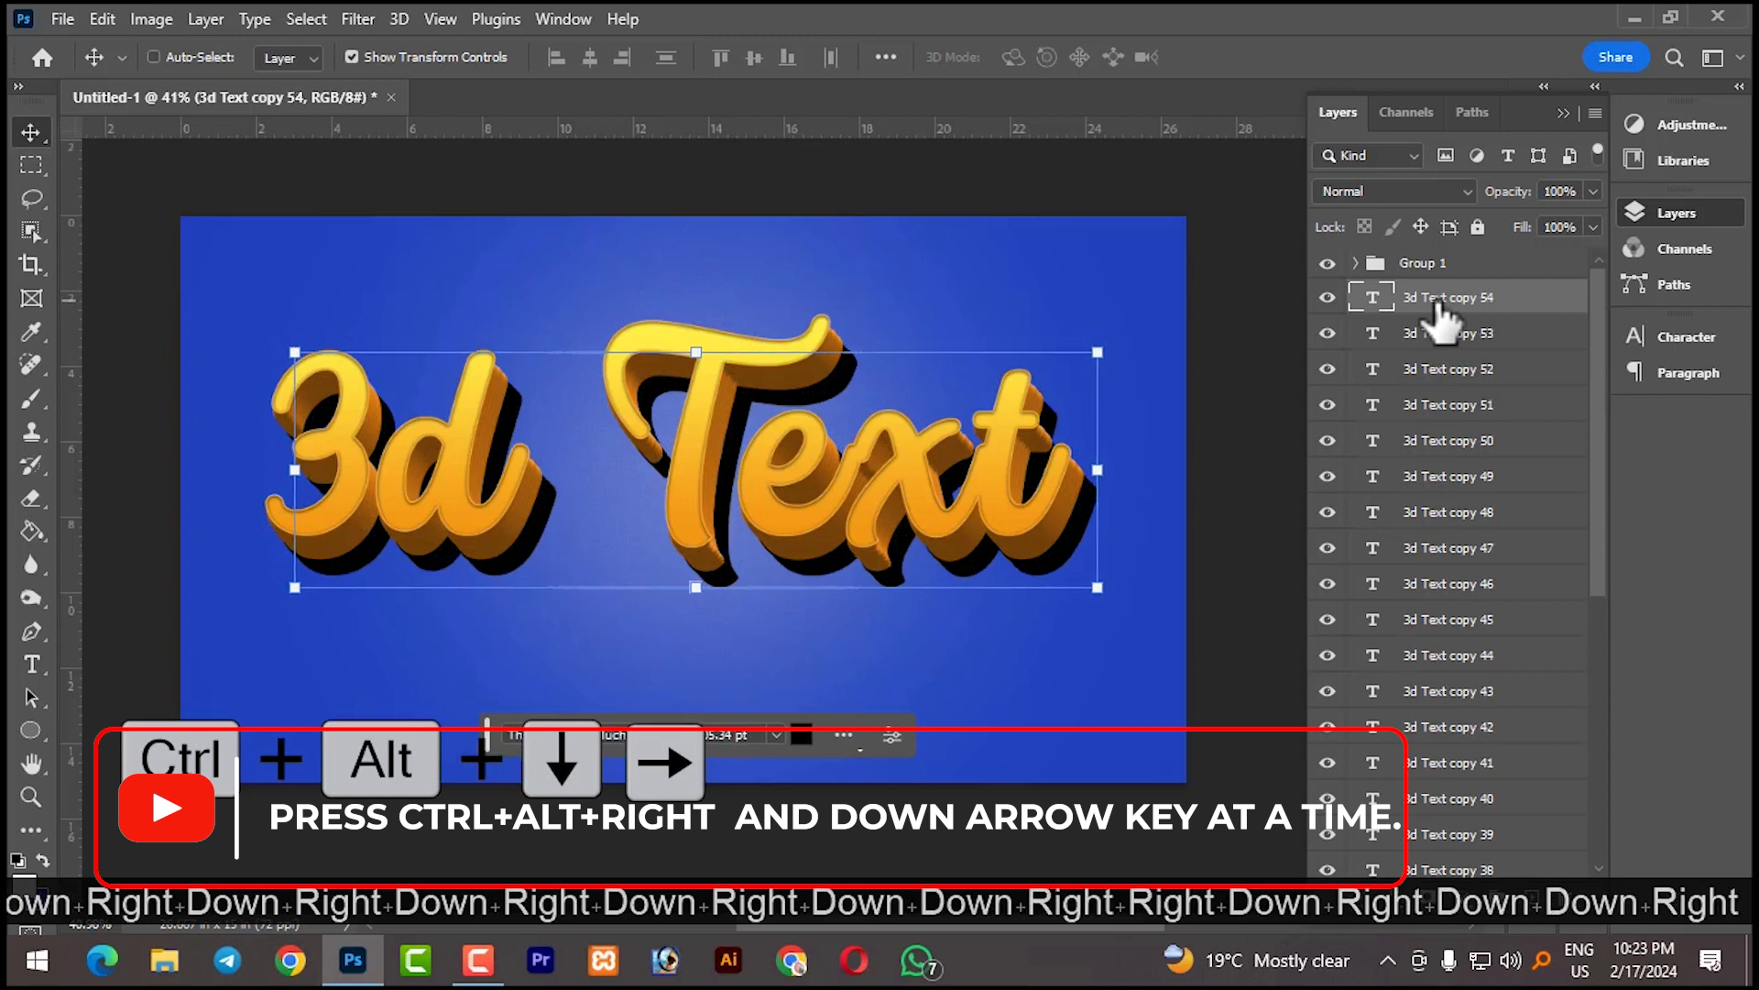
key(ctrl+alt+Down)
key(ctrl+alt+Right)
key(ctrl+alt+Down)
key(ctrl+alt+Right)
key(ctrl+alt+Down)
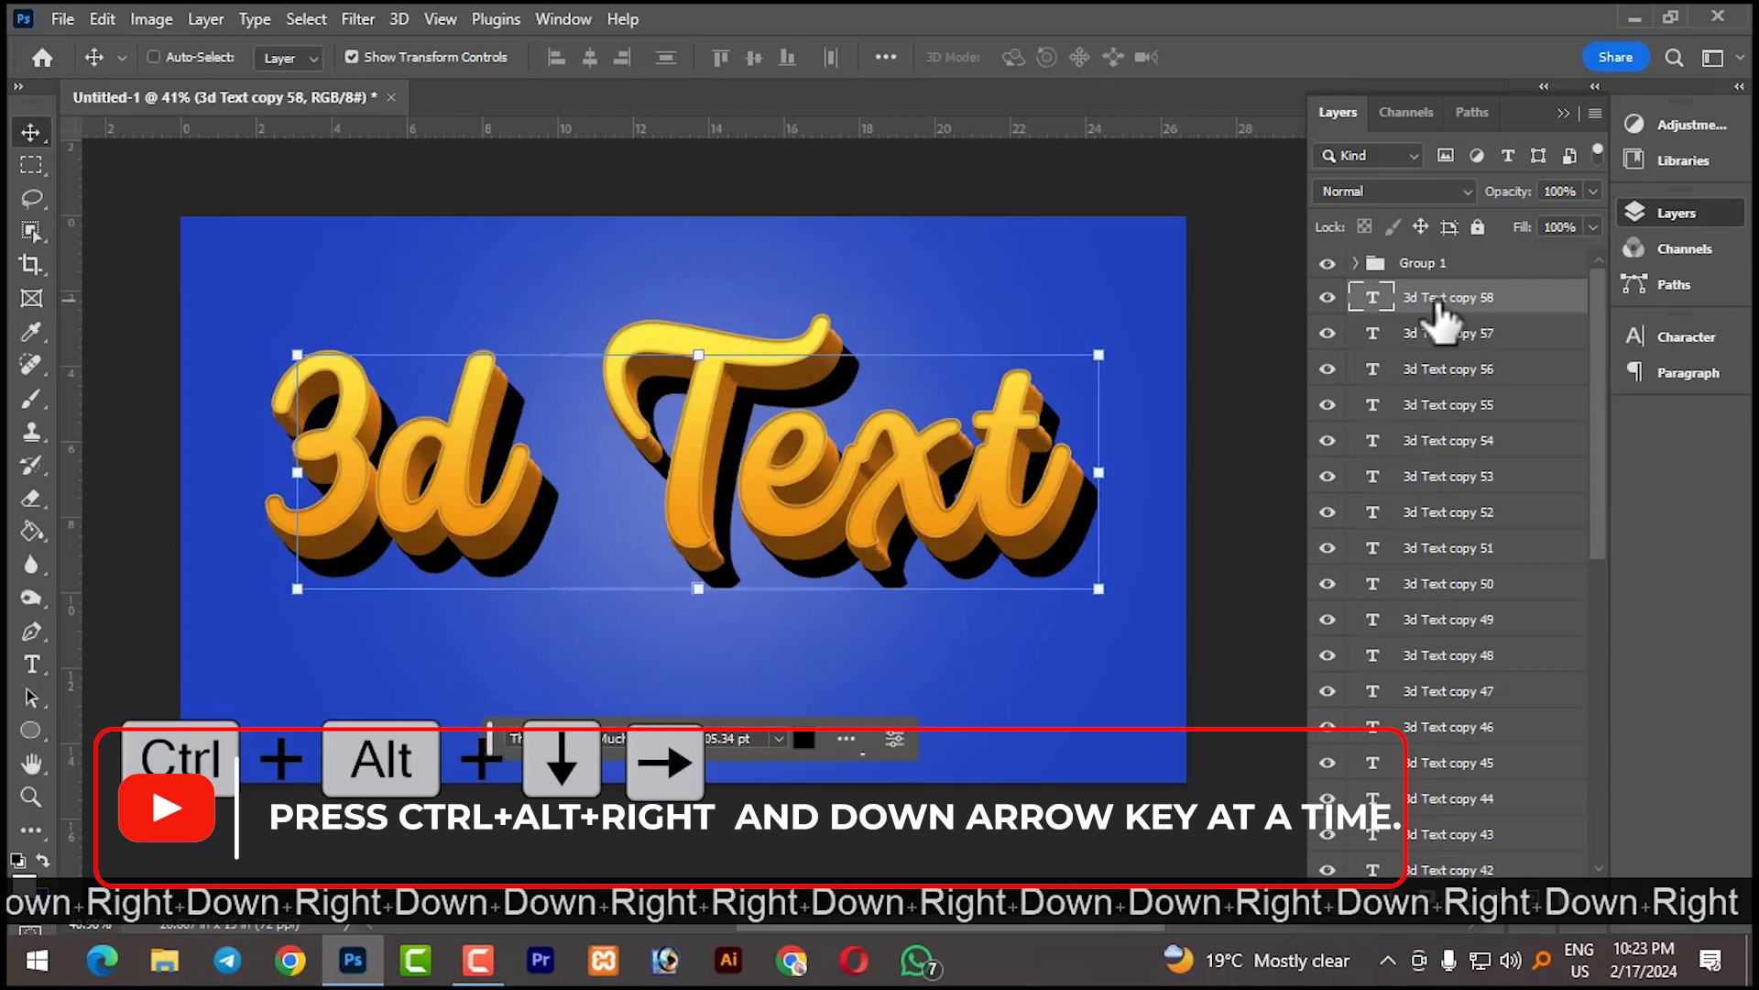
key(ctrl+alt+Right)
key(ctrl+alt+Down)
key(ctrl+alt+Right)
key(ctrl+alt+Down)
key(ctrl+alt+Right)
key(ctrl+alt+Down)
key(ctrl+alt+Right)
key(ctrl+alt+Down)
key(ctrl+alt+Right)
key(ctrl+alt+Down)
key(ctrl+alt+Right)
key(ctrl+alt+Down)
key(ctrl+alt+Right)
key(ctrl+alt+Down)
key(ctrl+alt+Right)
key(ctrl+alt+Down)
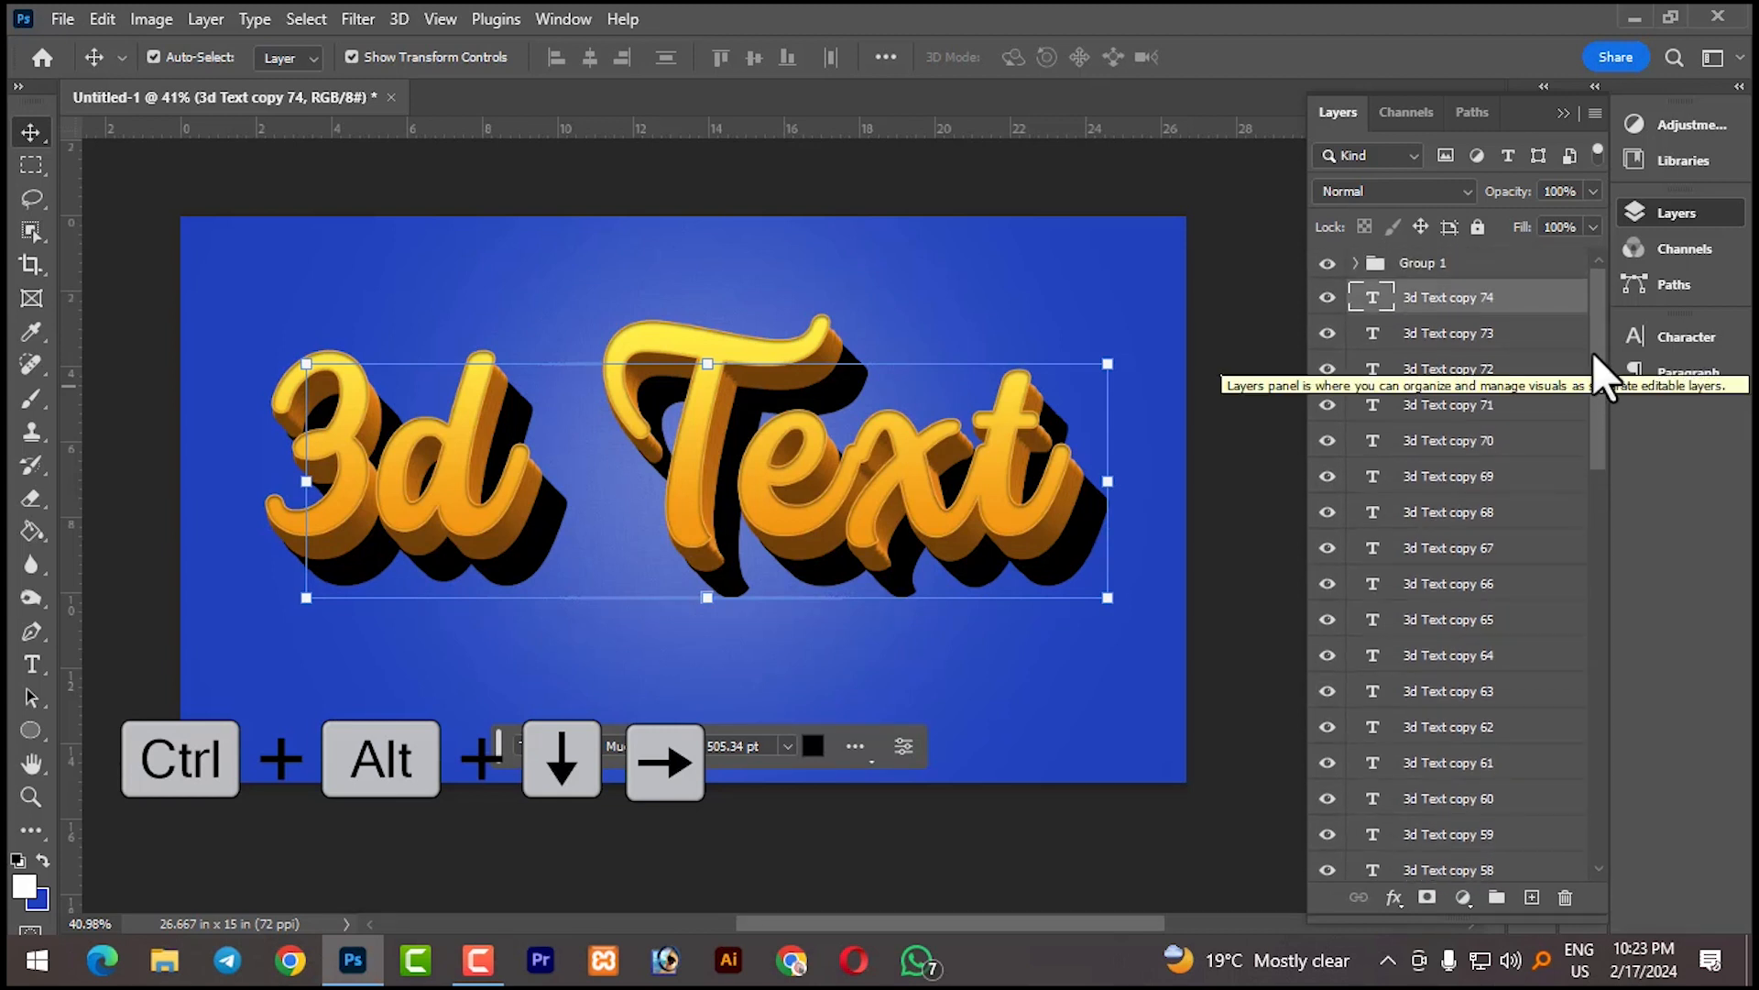
- Convert the shadow layers from 3d Text copy 74 down to 3d Text copy 53 into one Smart Object
drag(1593, 361, 1543, 500)
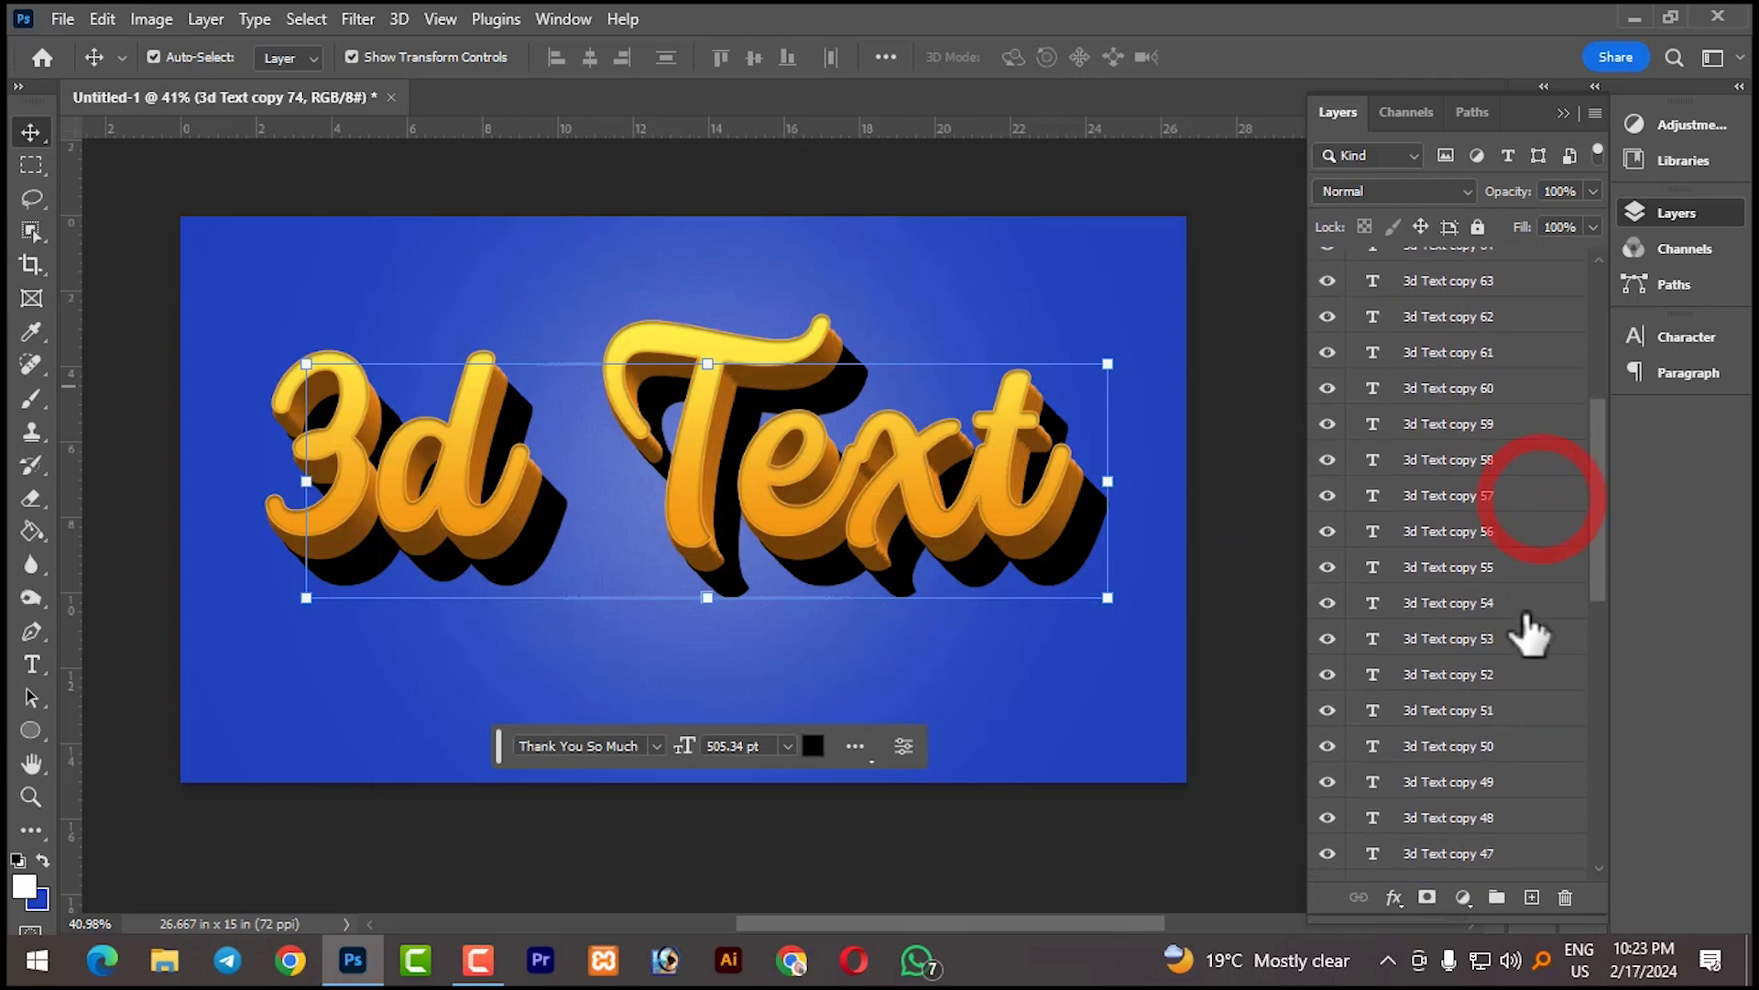
shift+click(1458, 639)
drag(1604, 556, 1591, 389)
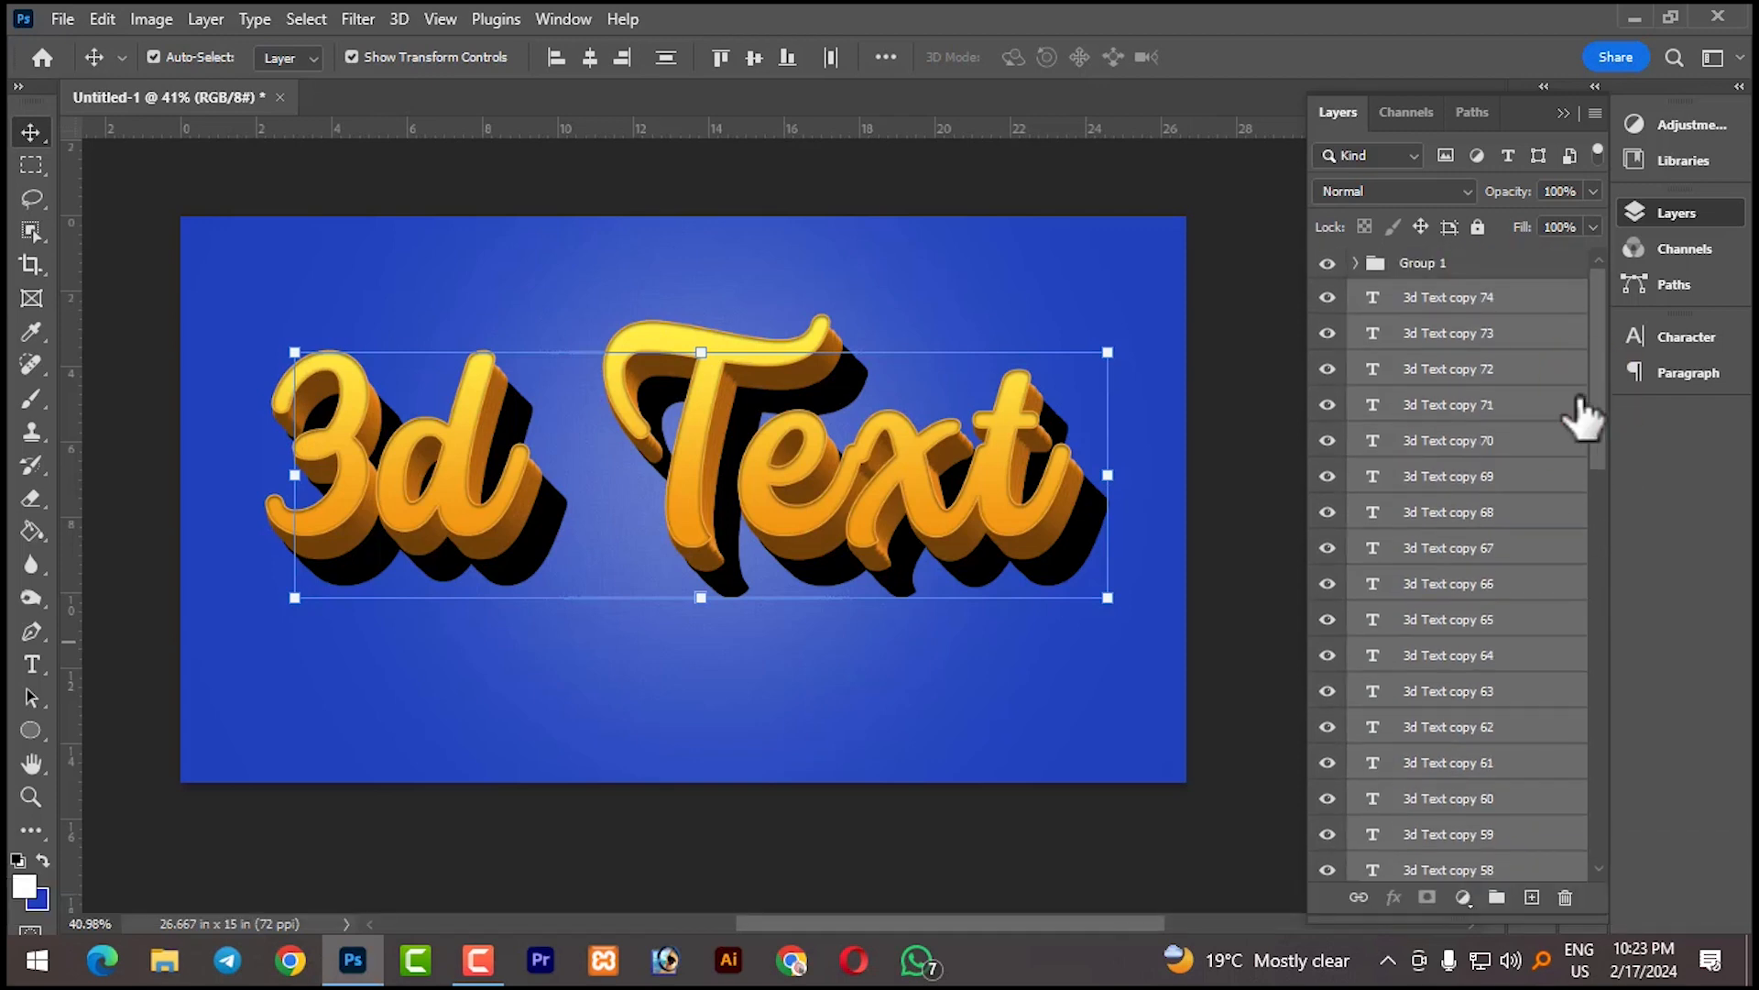
right_click(1474, 407)
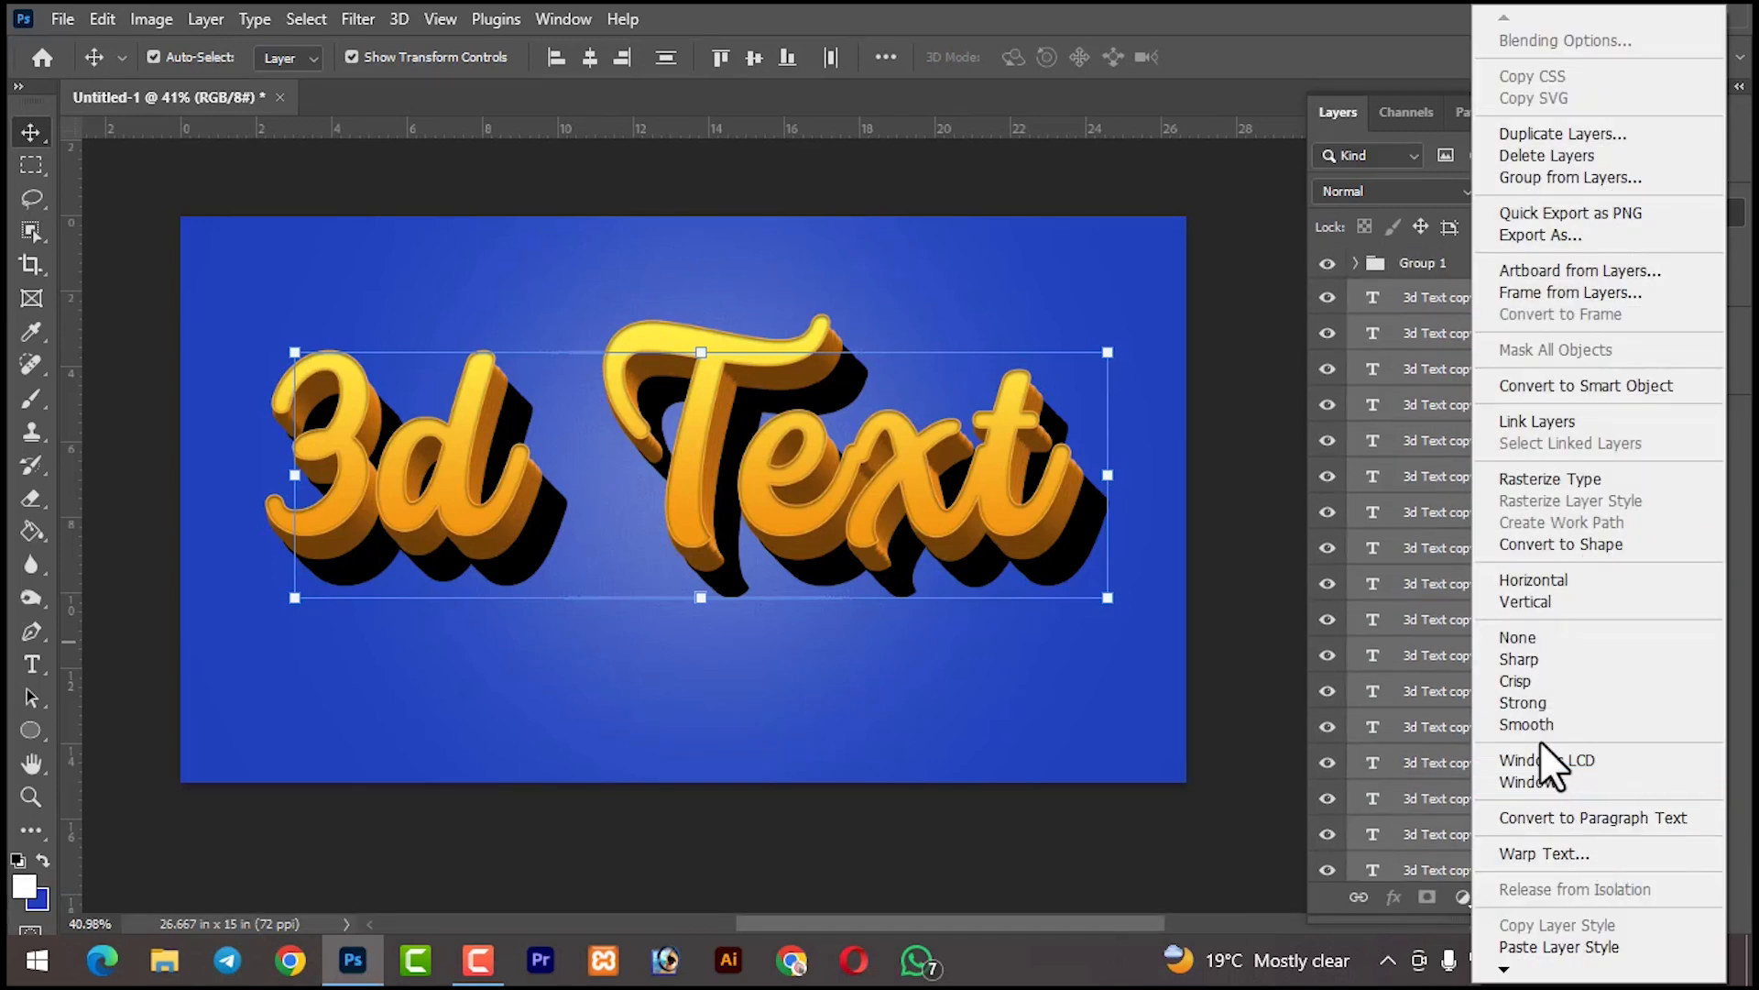
click(1521, 384)
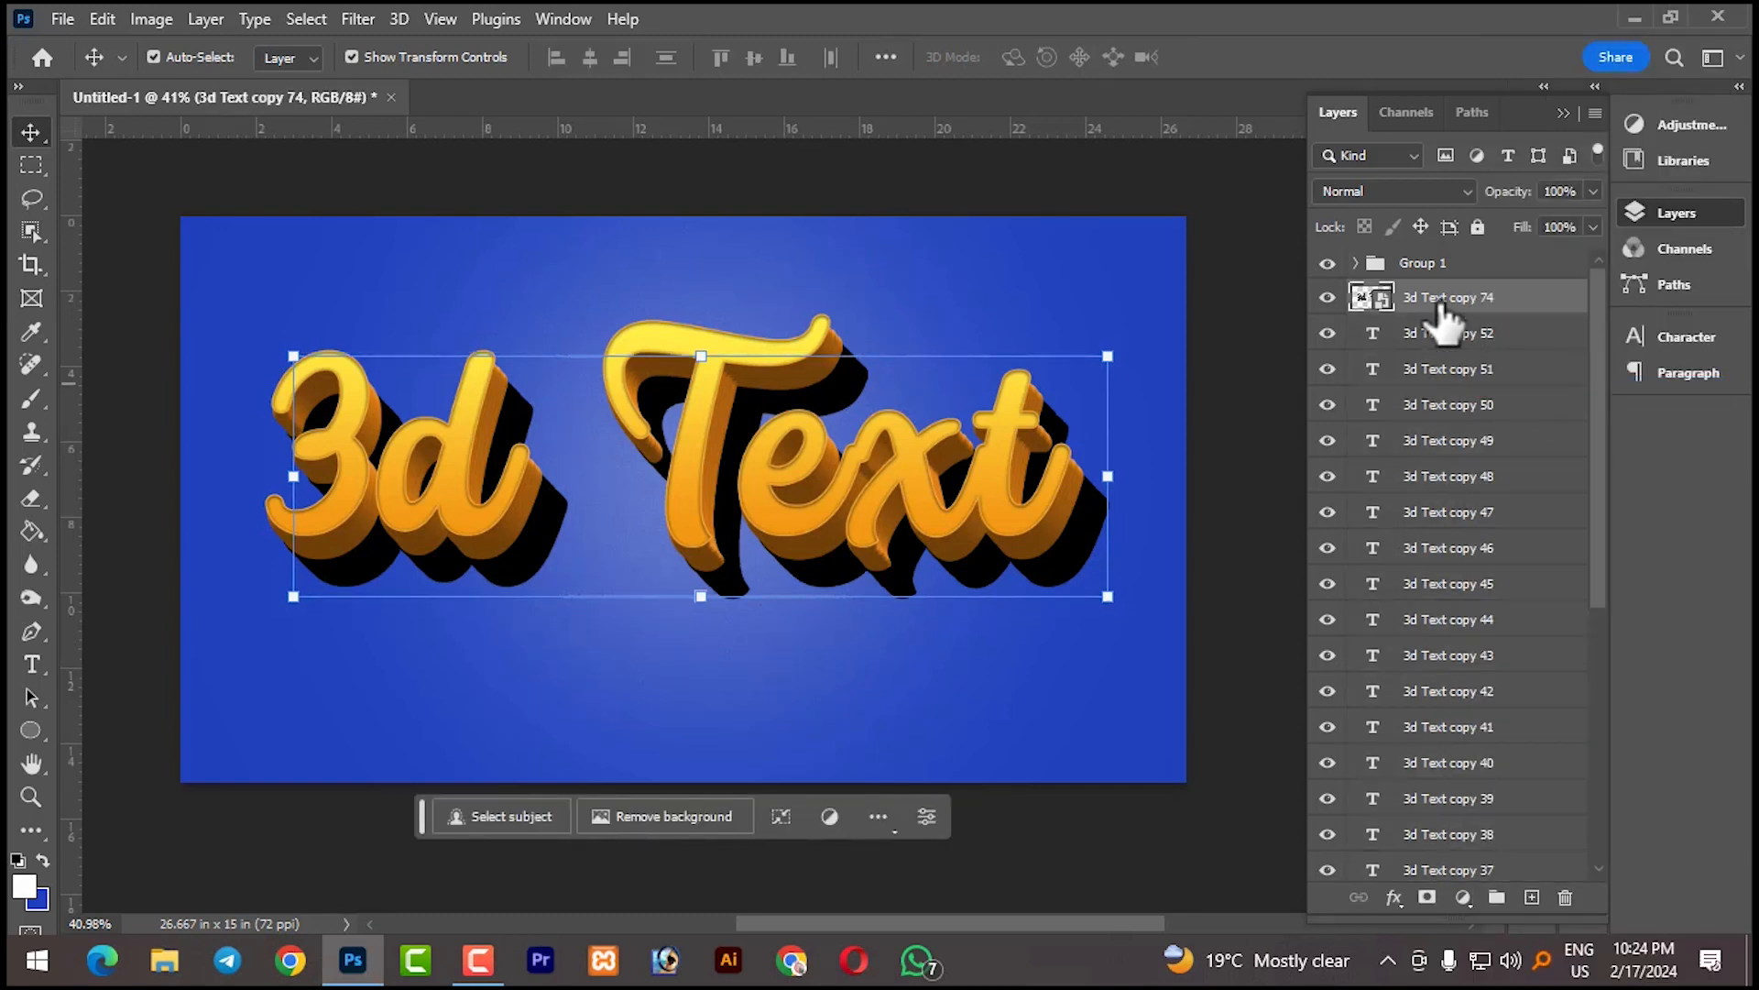
- Start a Motion Blur filter on the shadow Smart Object 3d Text copy 74 and set its angle to -45°
click(366, 30)
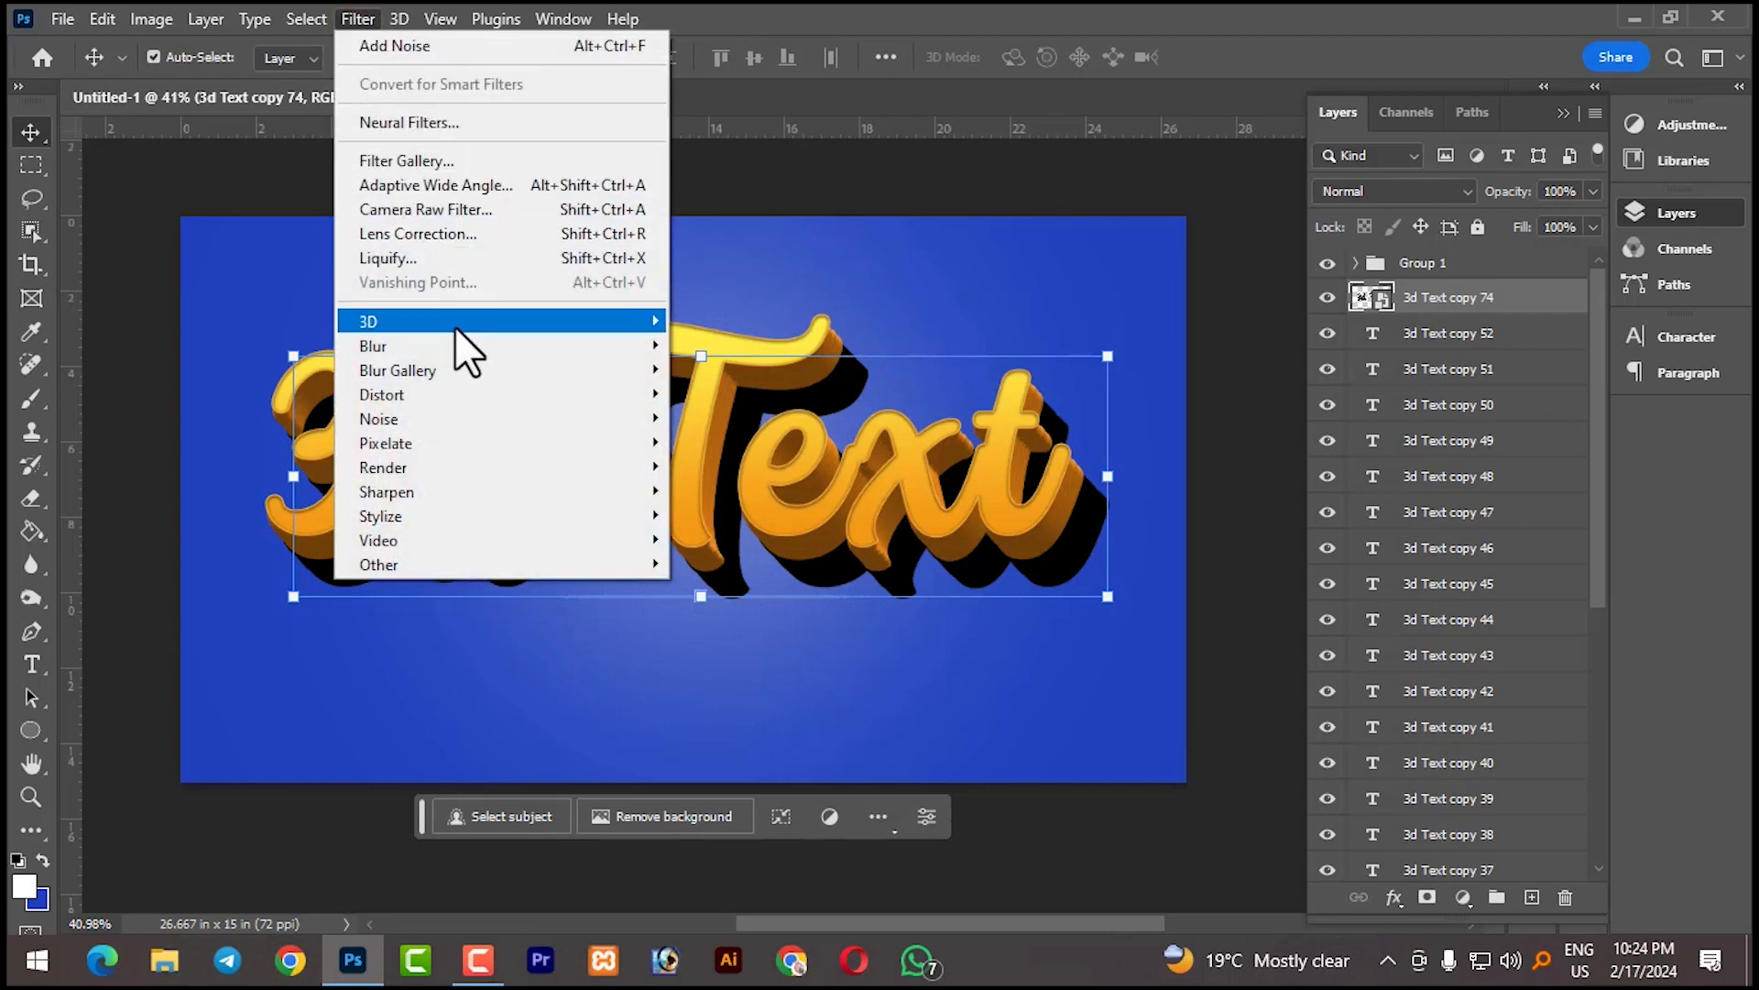
mouse_move(451, 344)
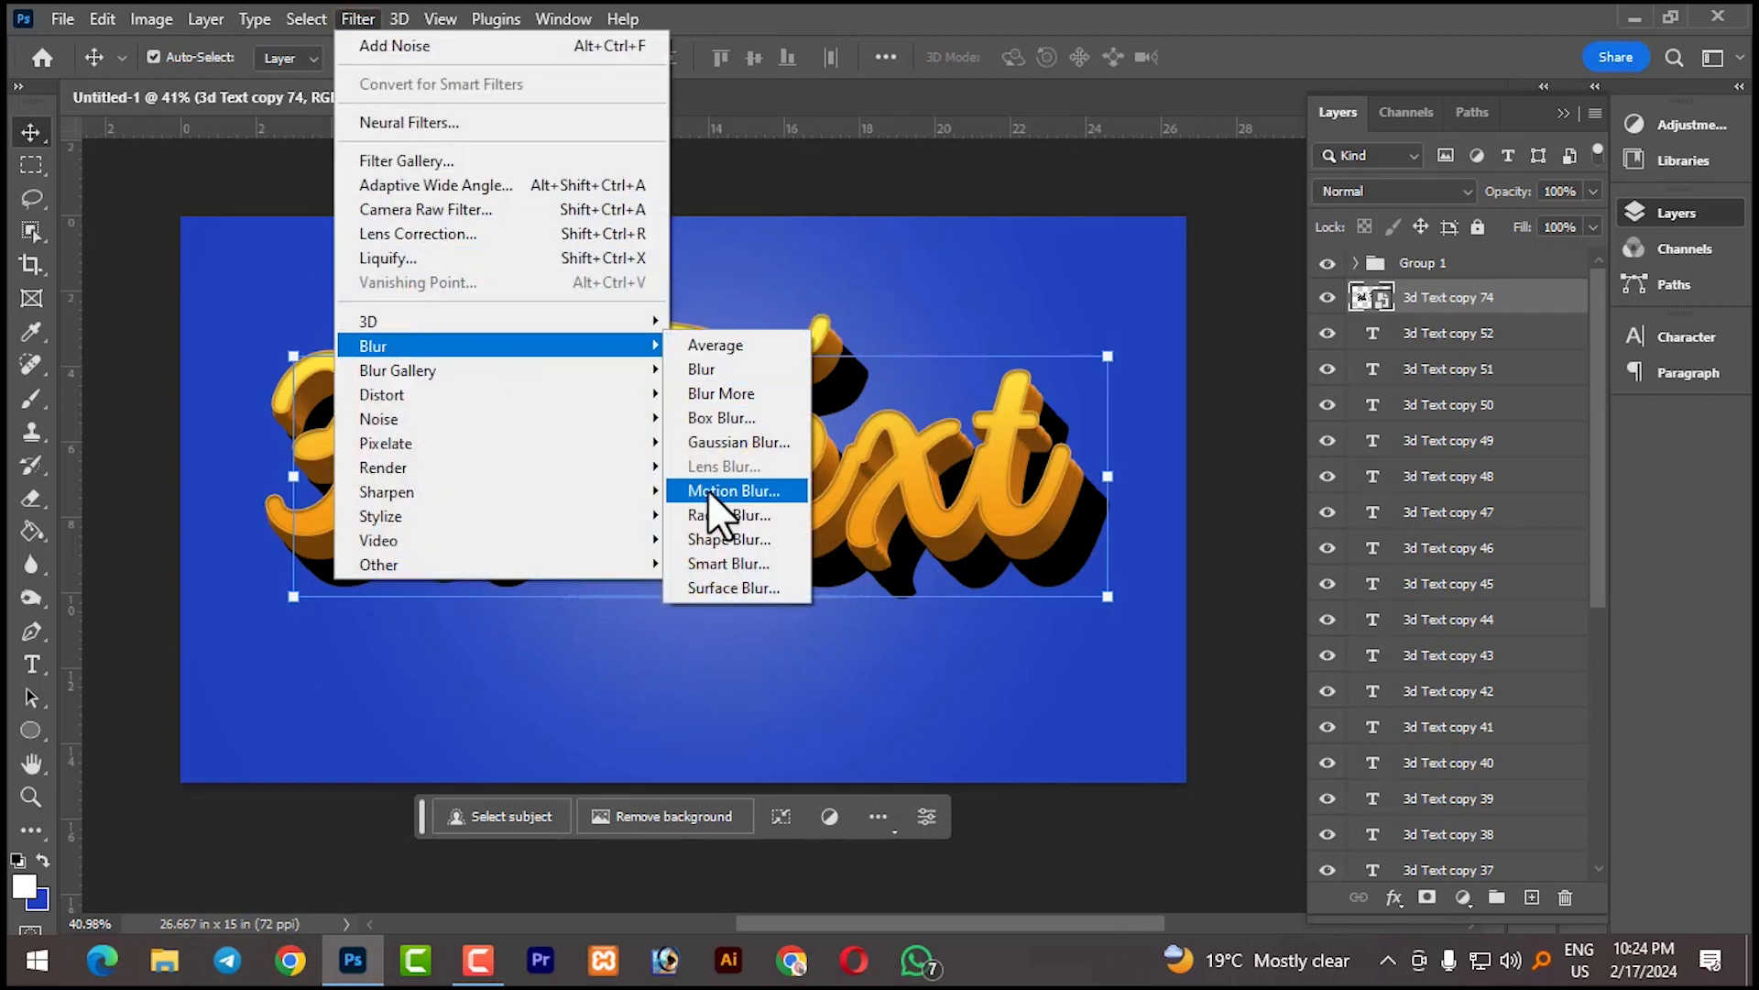
click(733, 493)
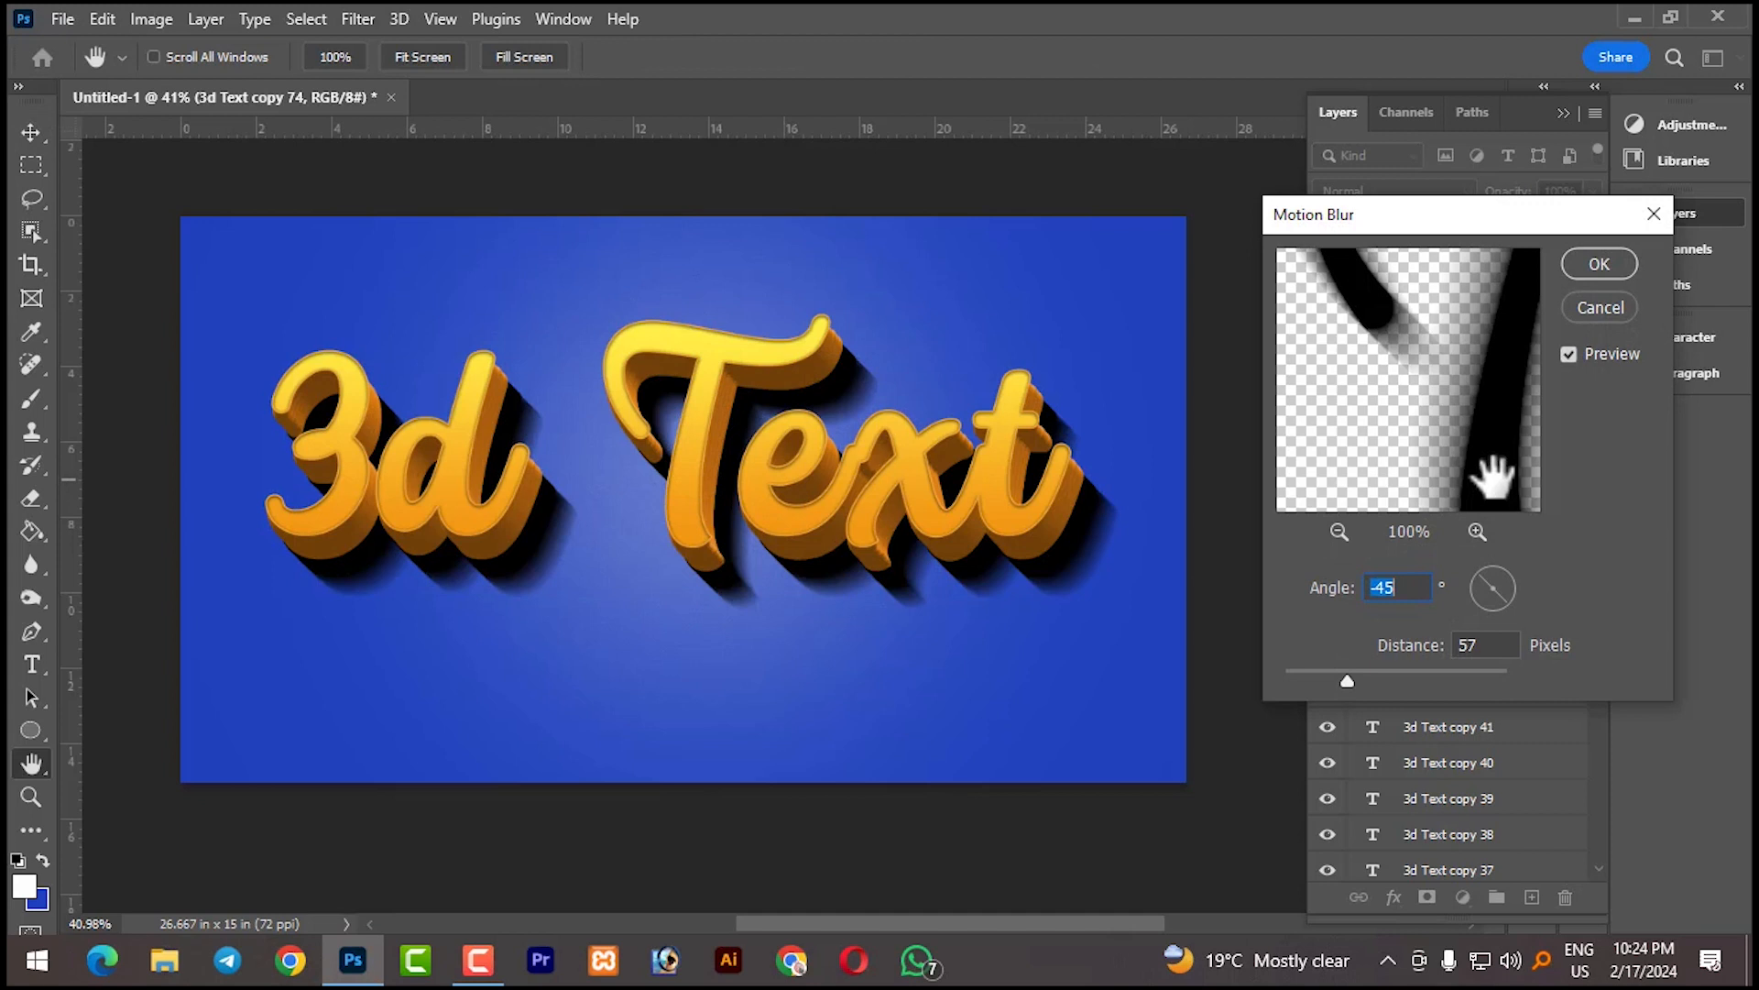
click(1481, 579)
click(1481, 577)
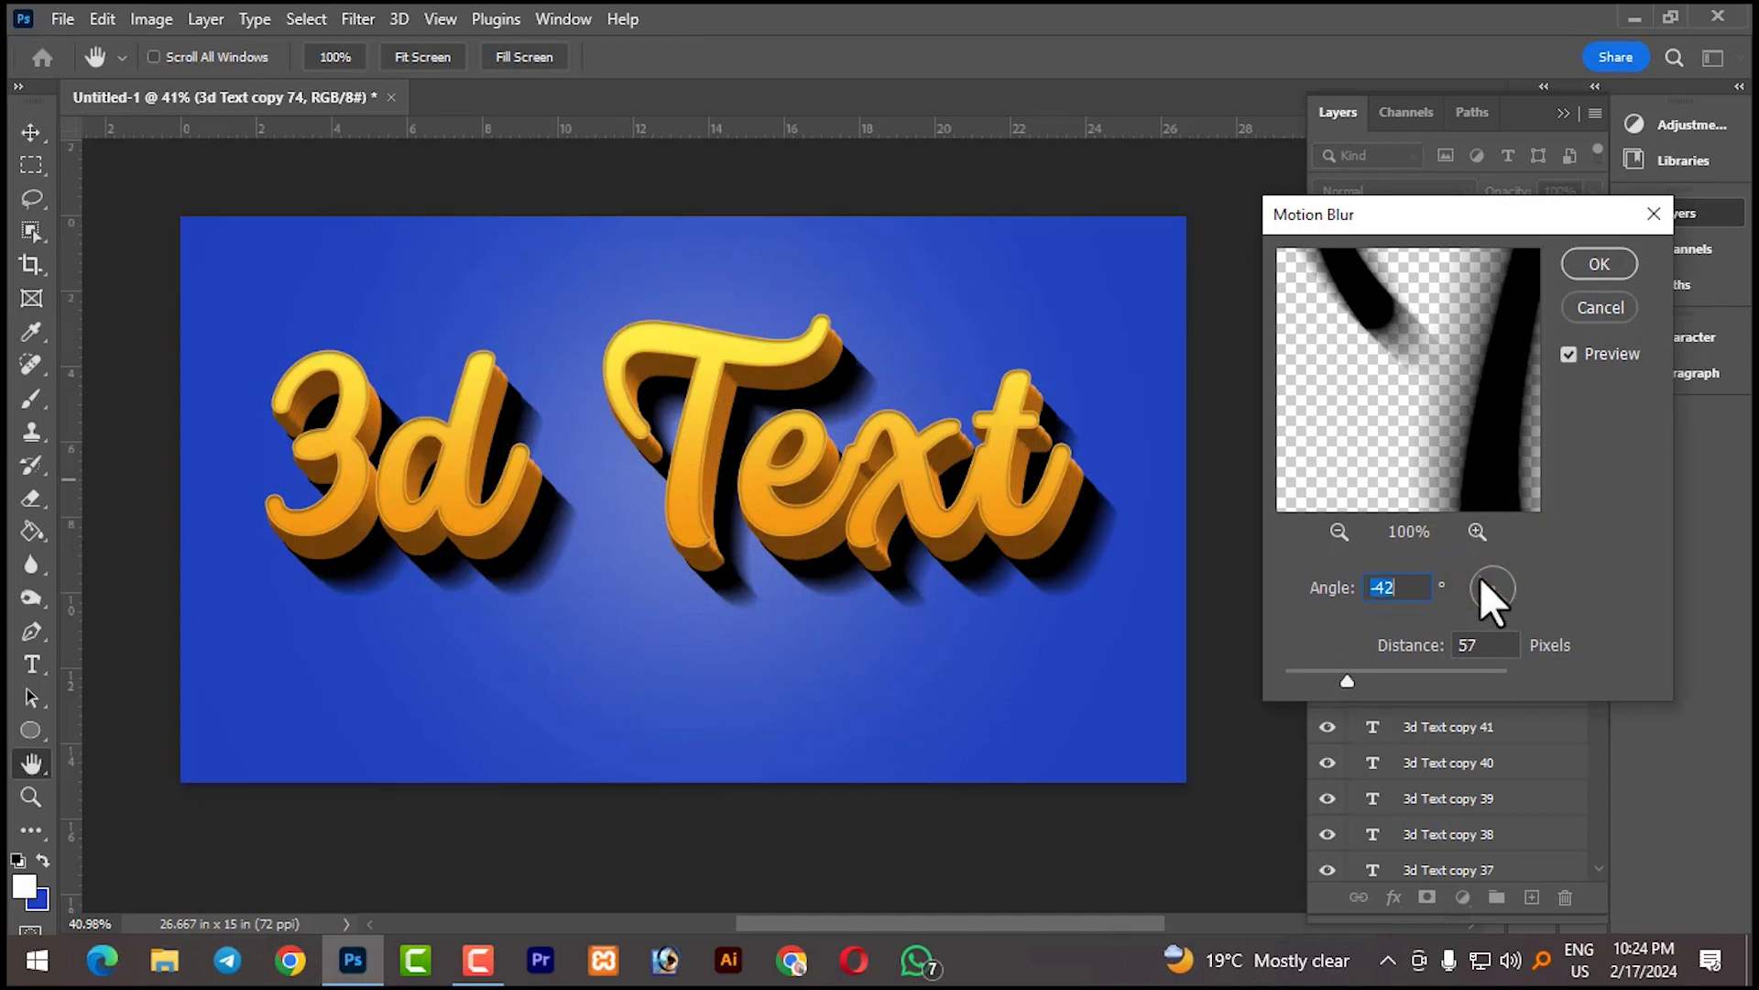
drag(1509, 601, 1511, 591)
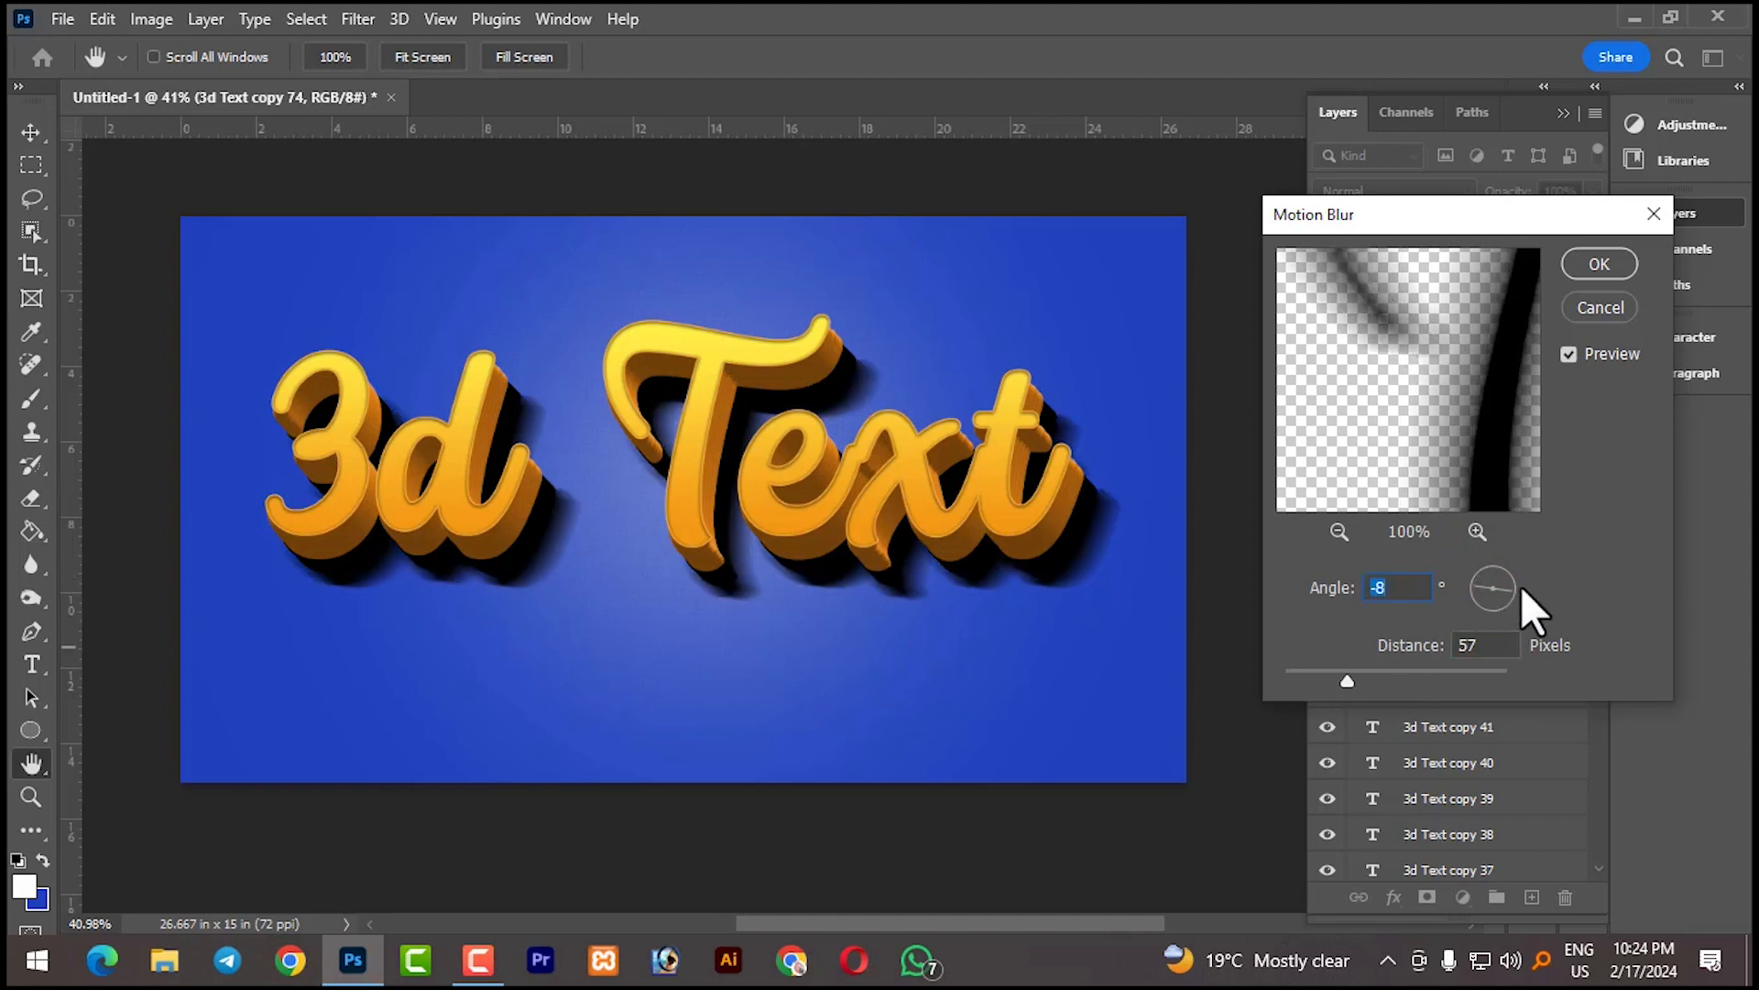
click(1507, 597)
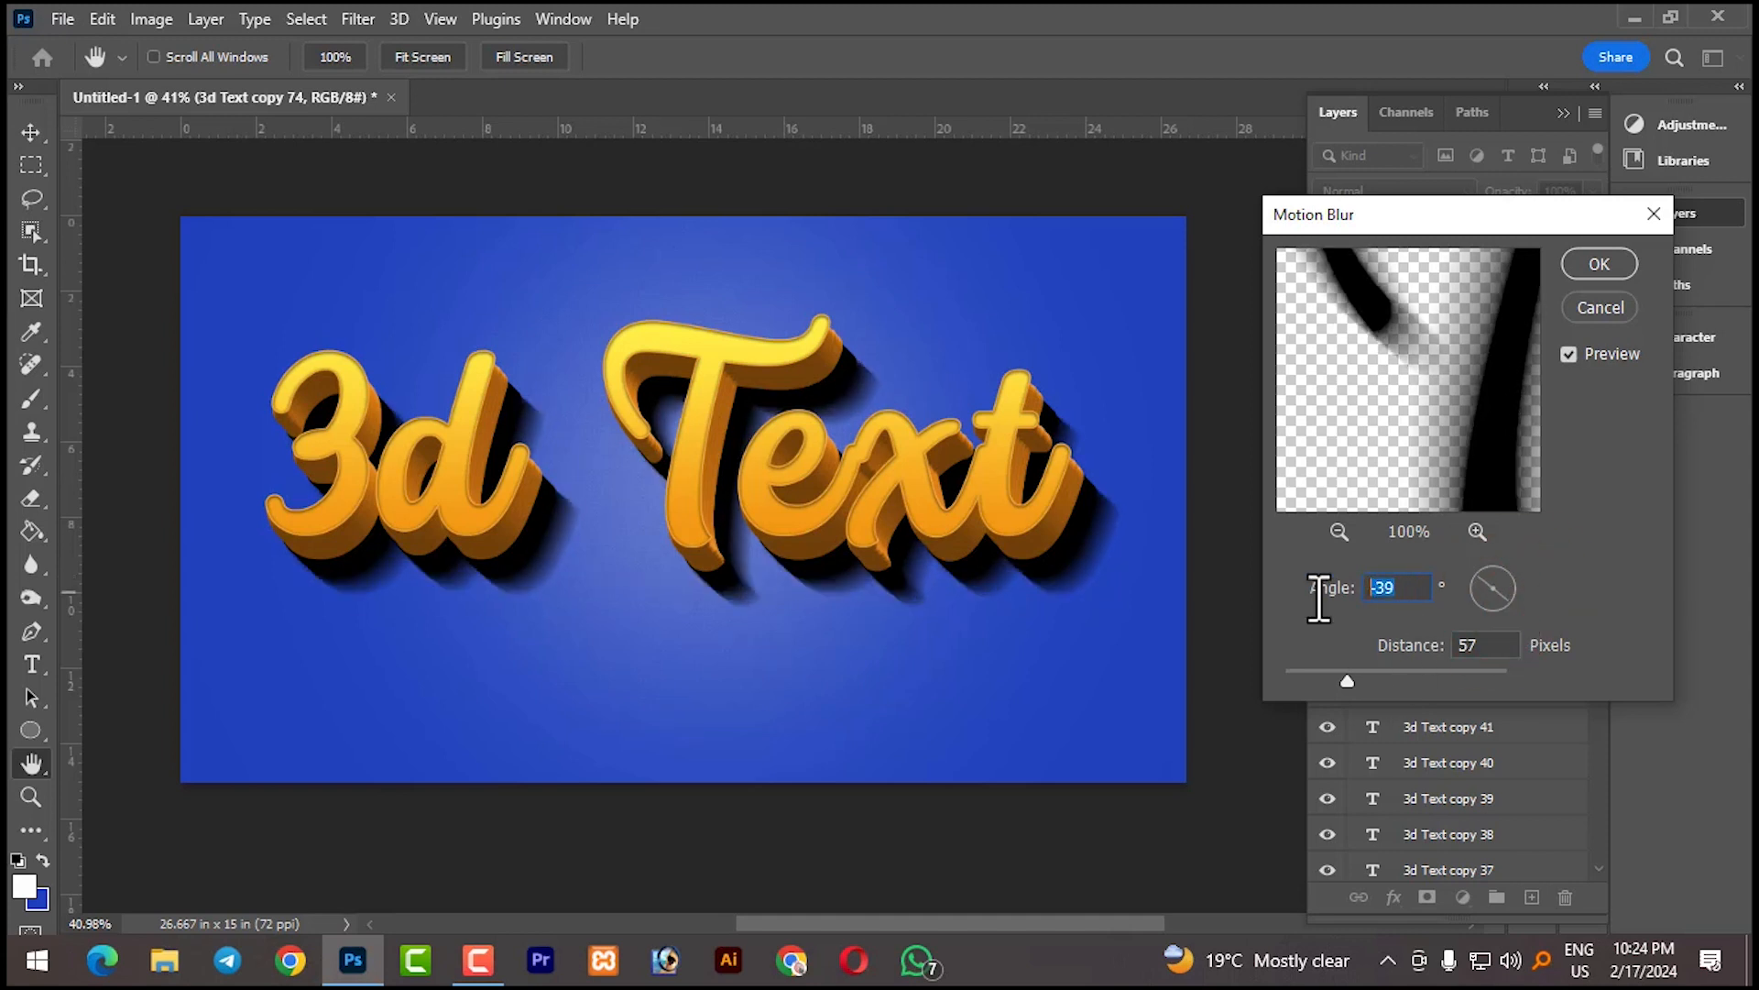
text(45)
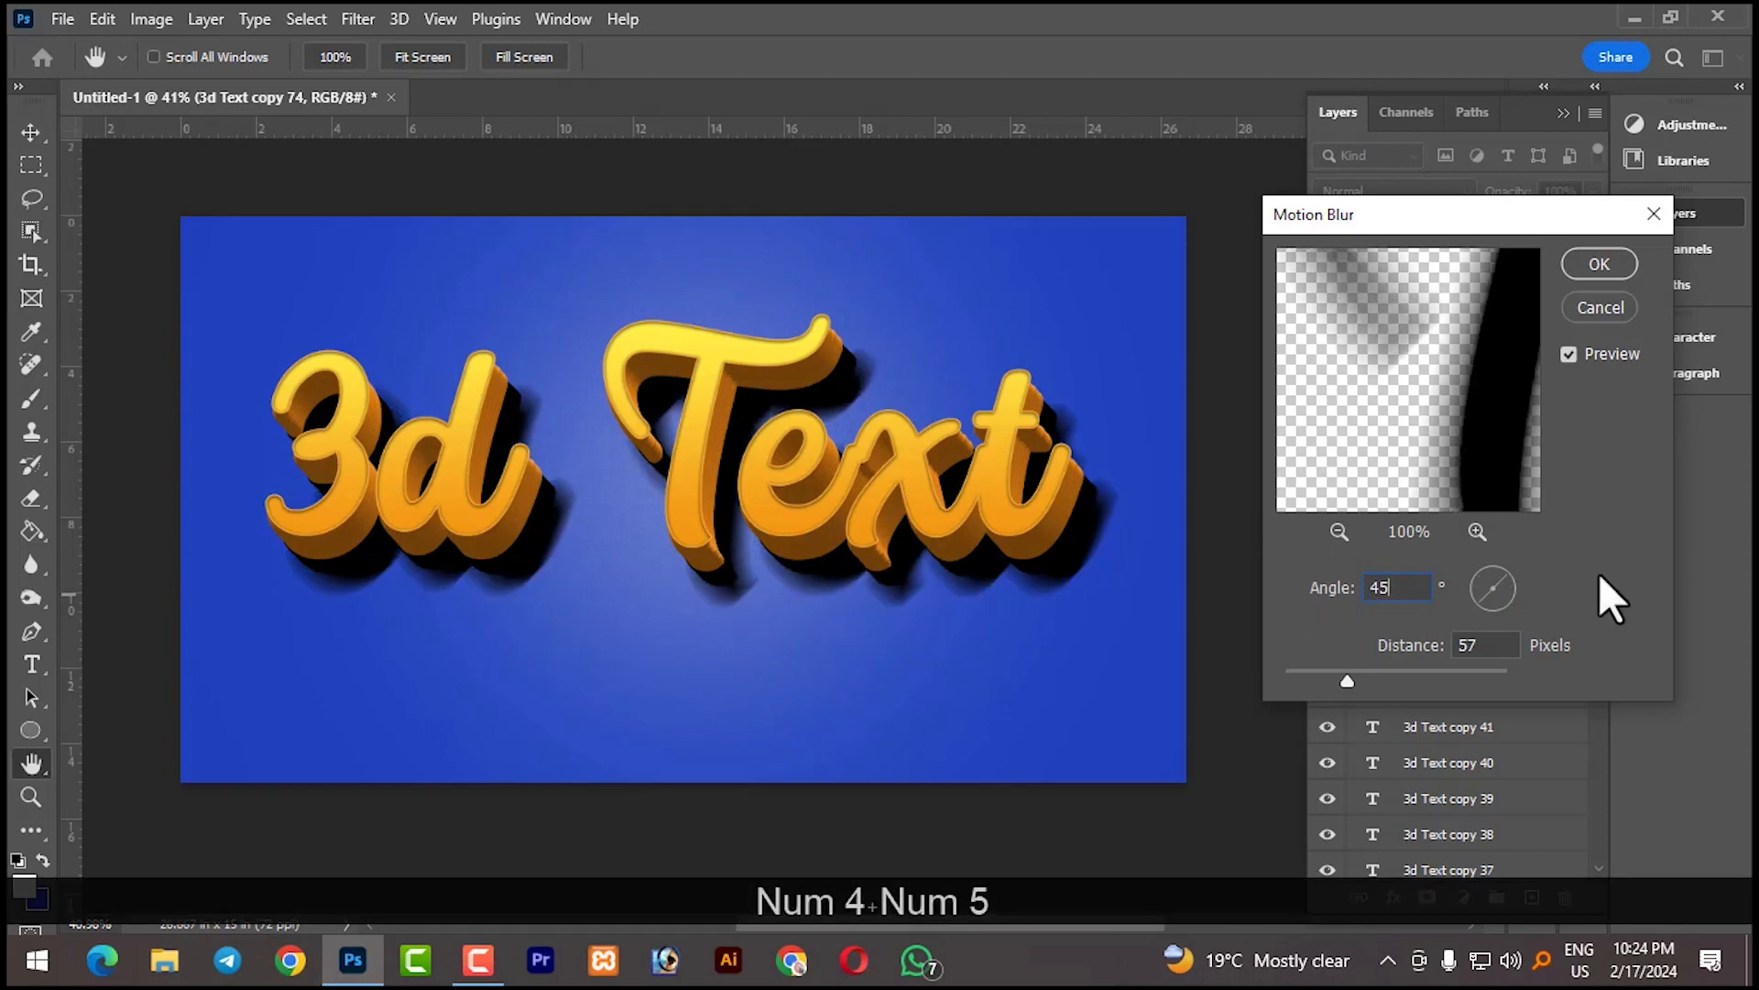
click(1372, 589)
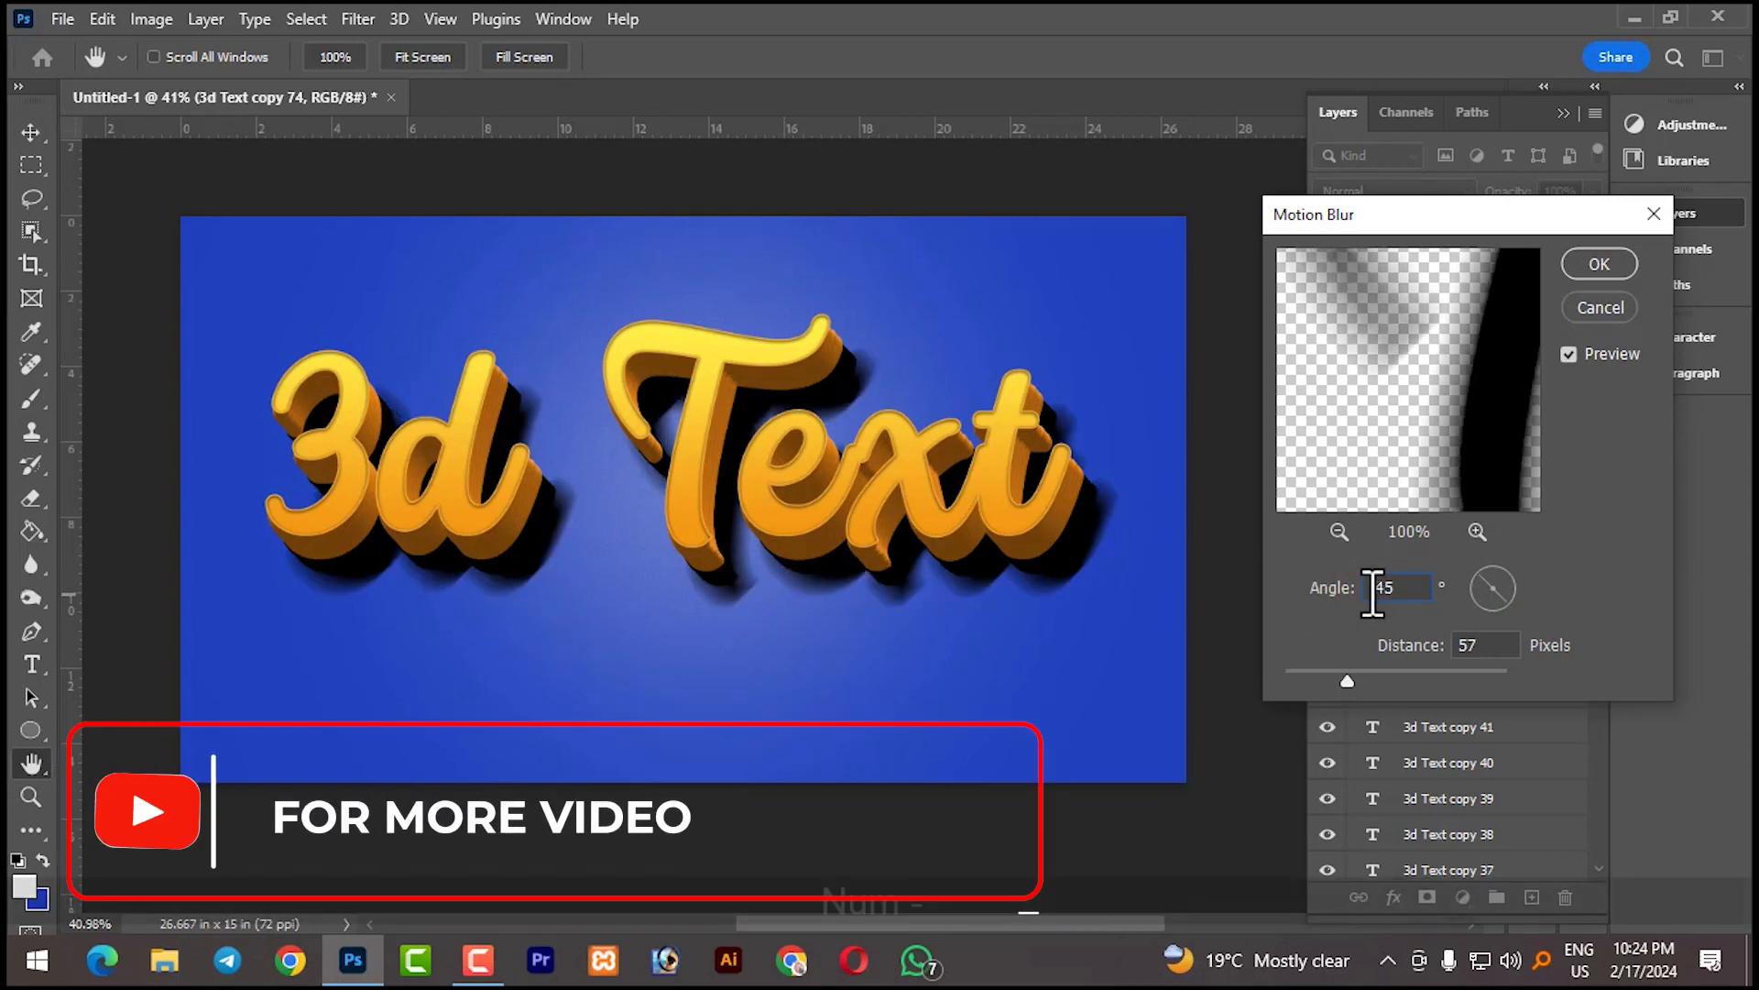
text(-)
click(1582, 610)
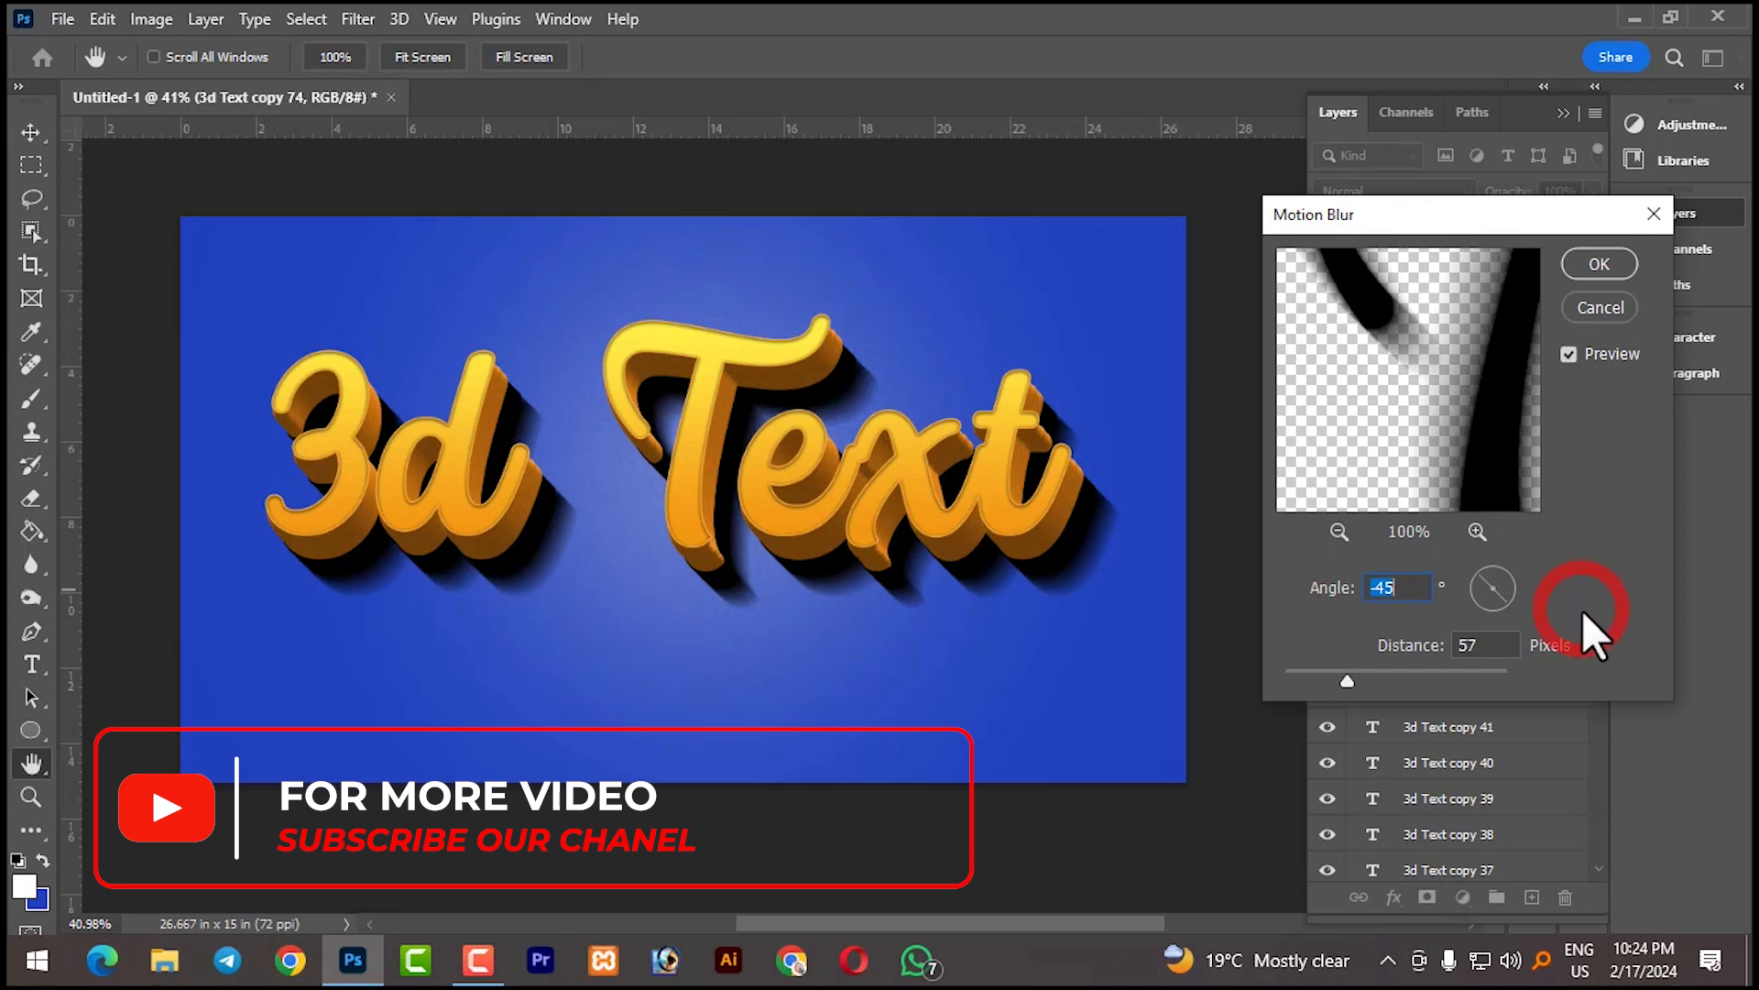
- Set the Motion Blur distance to 78 pixels and apply the filter to the shadow Smart Object
mouse_move(1356, 682)
mouse_down()
mouse_move(1371, 680)
mouse_move(1356, 680)
mouse_up()
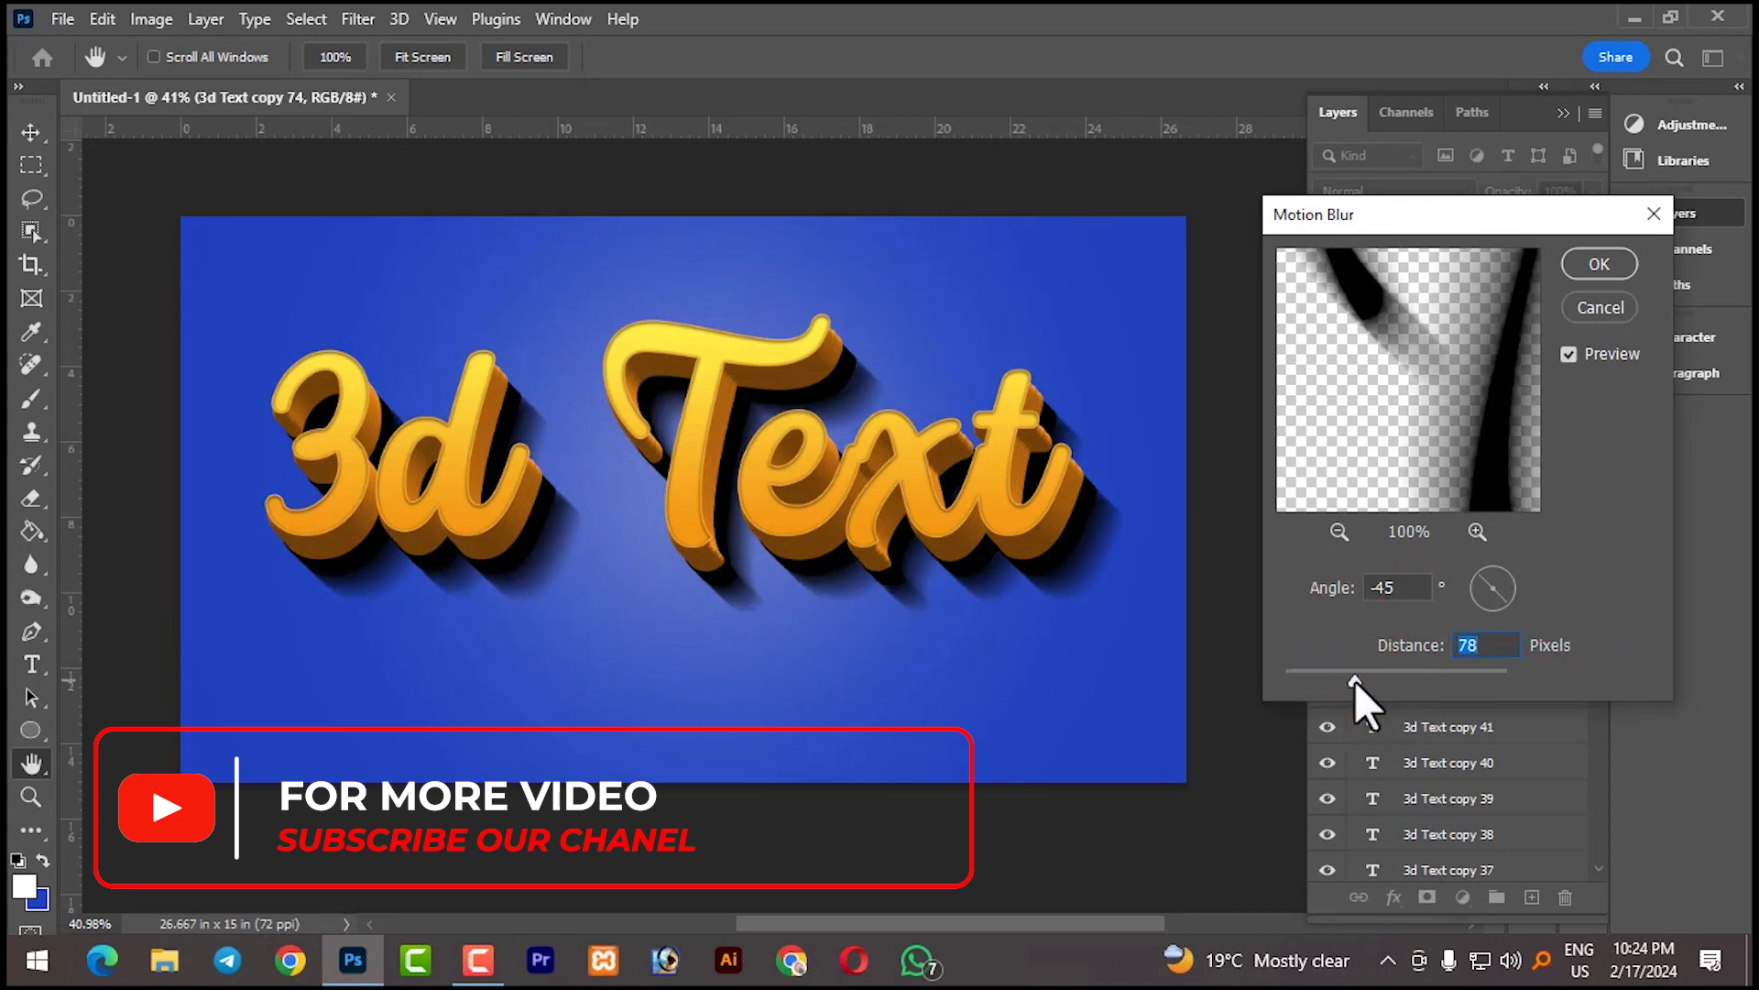
click(1599, 264)
click(1097, 272)
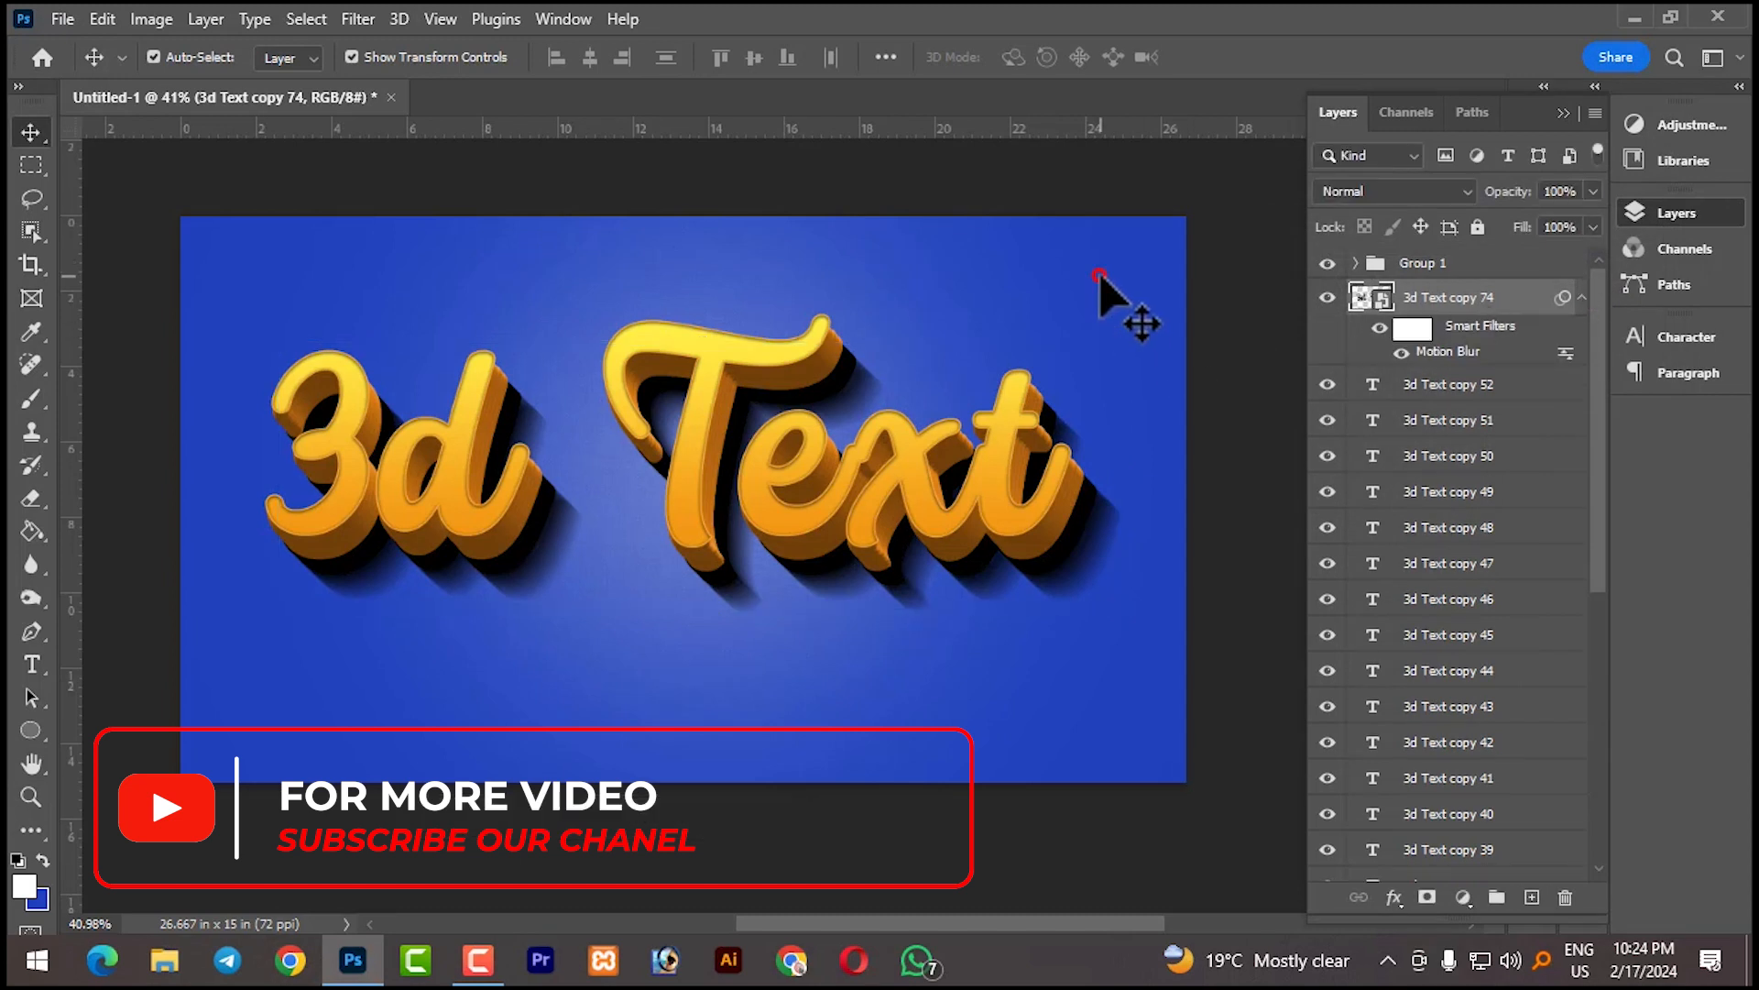